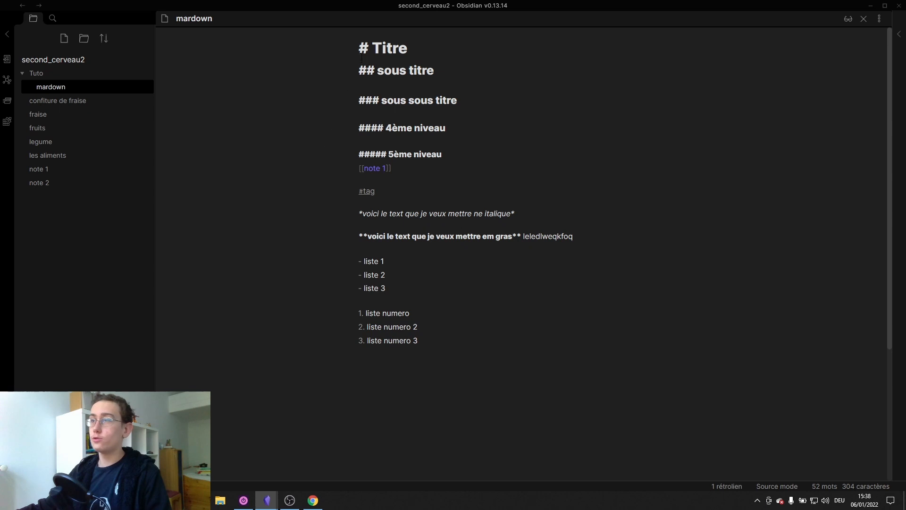
- Collapse the Tuto folder in the vault's file list
left_click_drag(358, 42, 472, 345)
left_click(472, 345)
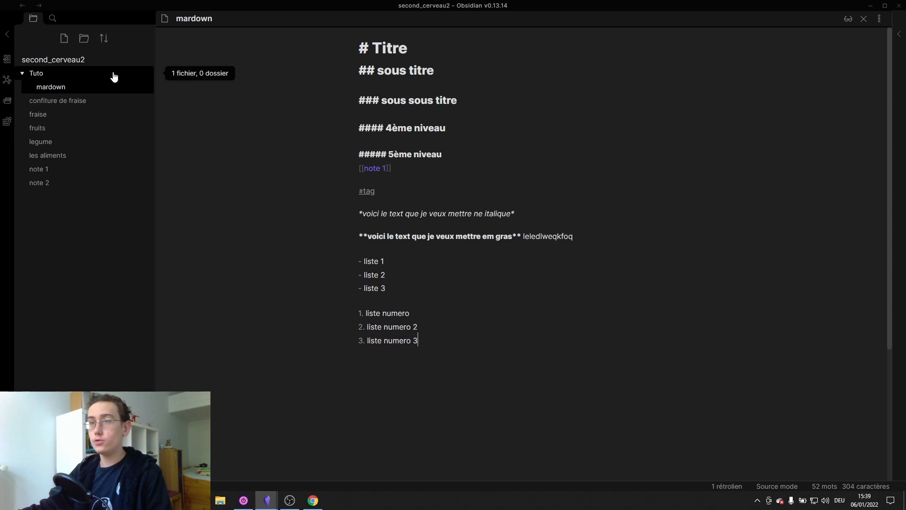
left_click(27, 74)
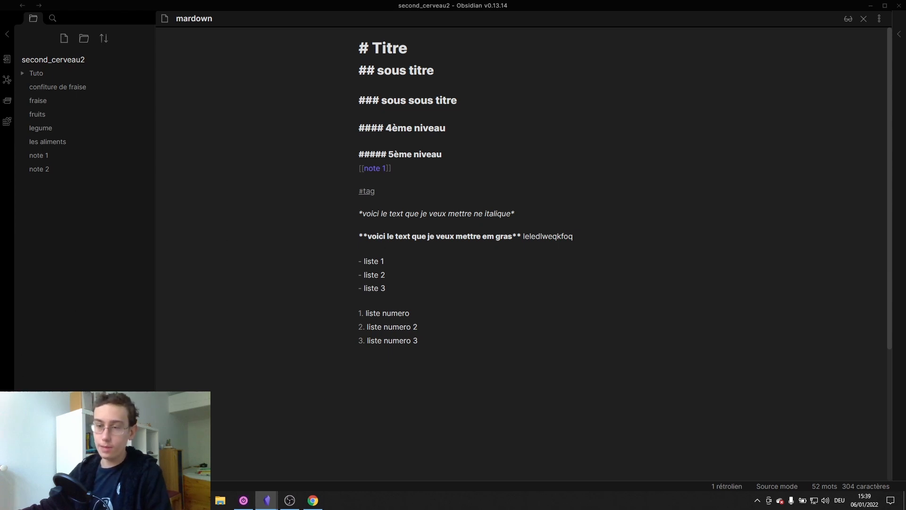
- Turn off the readable line length option (Longueur de ligne lisible) in the editor settings and return to the note
left_click(7, 480)
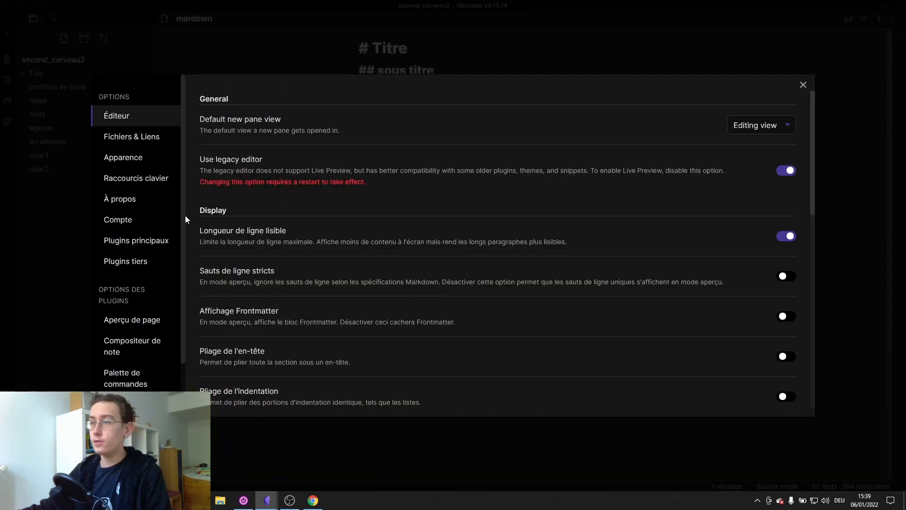
left_click(125, 137)
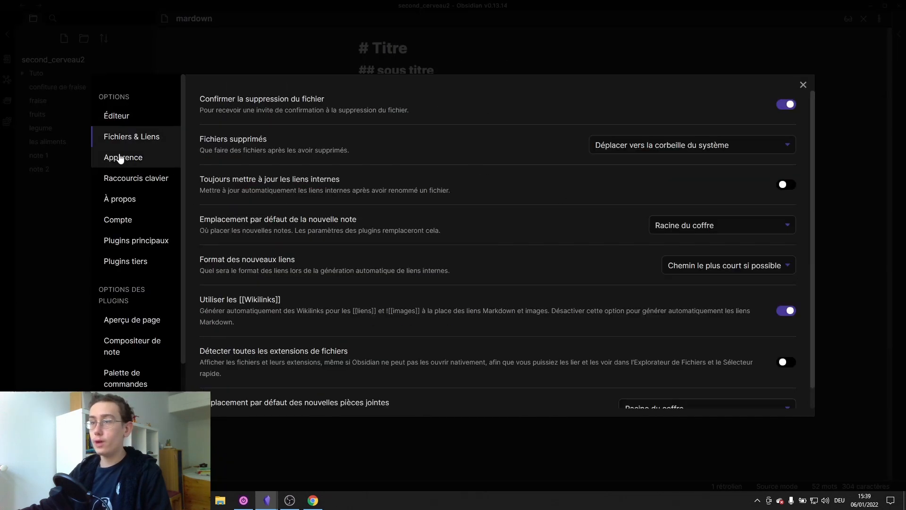
left_click(122, 157)
left_click(135, 260)
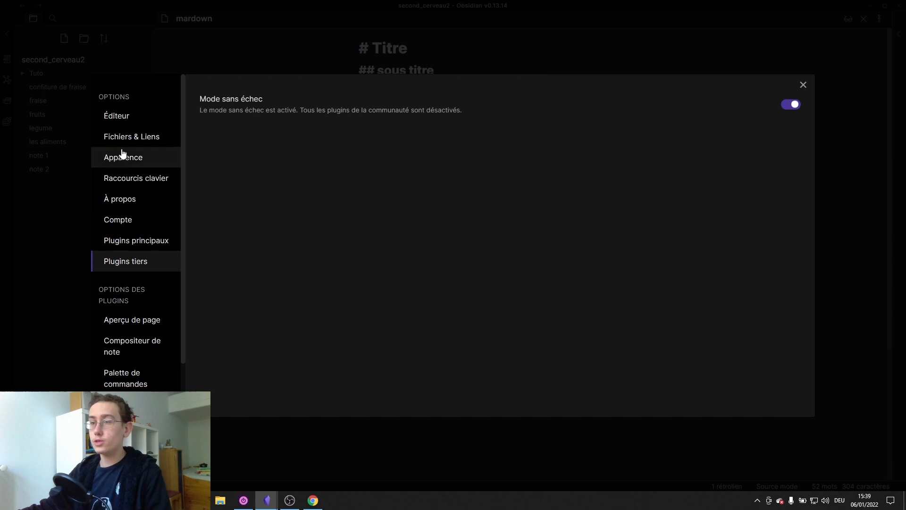
left_click(131, 122)
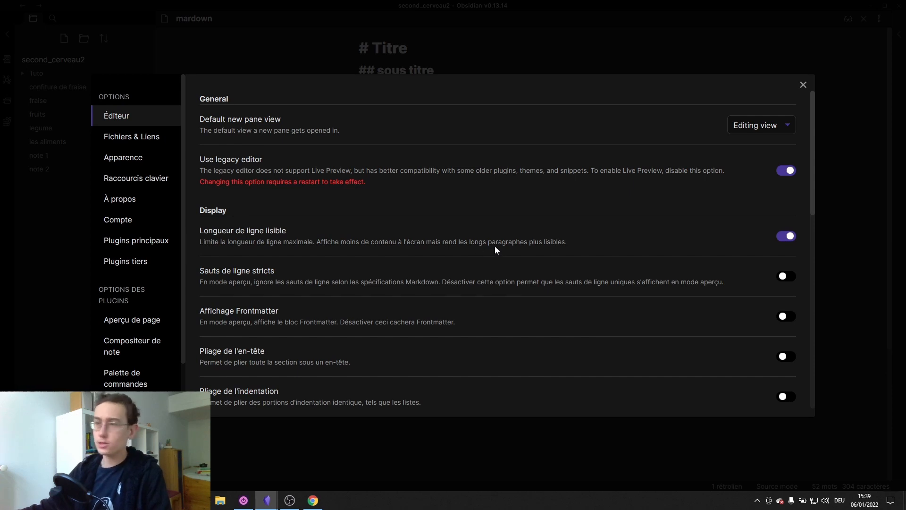
left_click(788, 237)
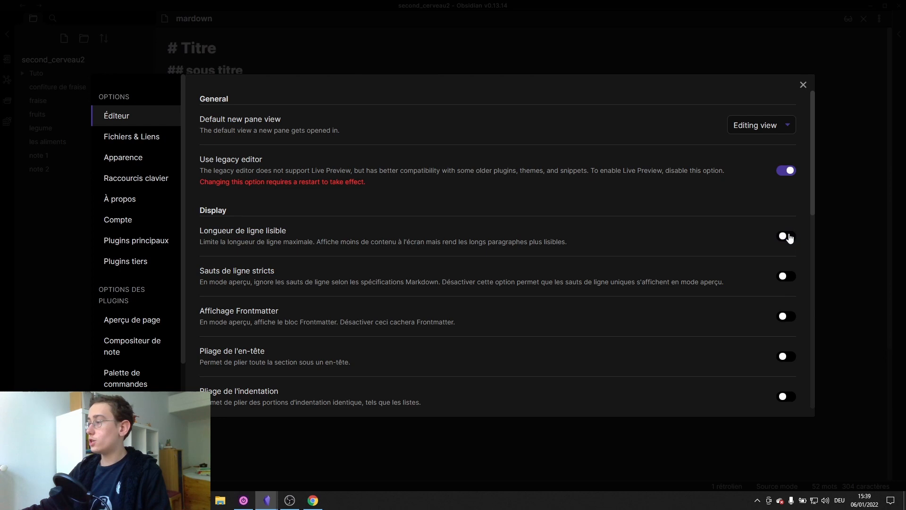
left_click(803, 85)
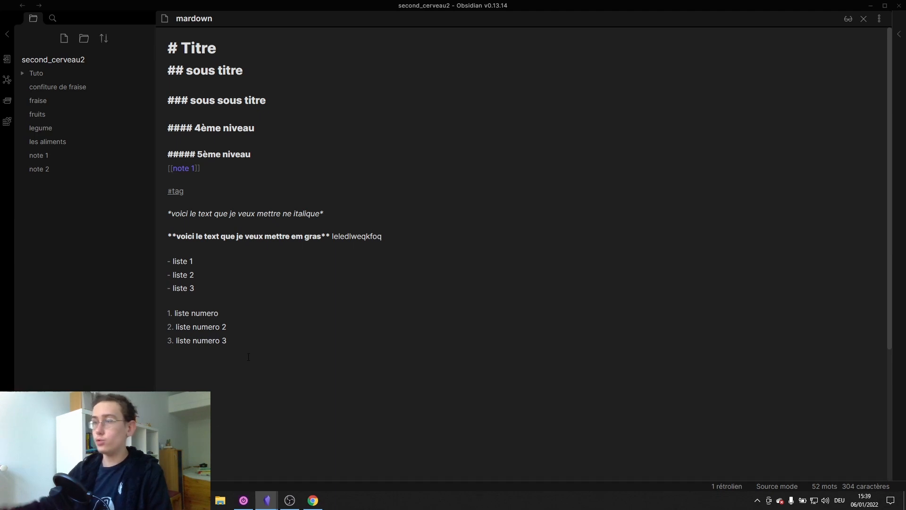
- Append a long unbroken run of the letter "o" after "liste numero 3", long enough to wrap across the full-width note
type("ooooooooooooooooooooooooooooooooooooooooooo")
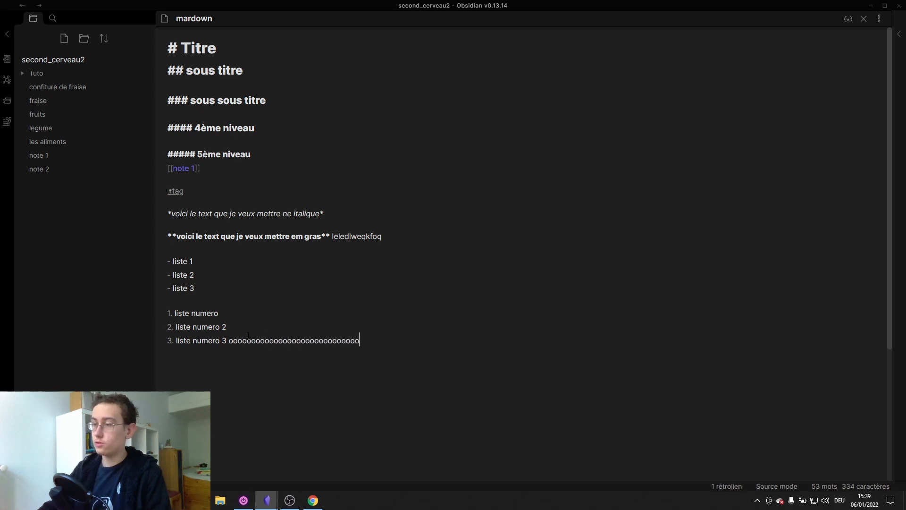
type("ooooooooooooooooooooooooooooooooooooooooooooooooooooooooooooooooooooooooooooooooooooooooo")
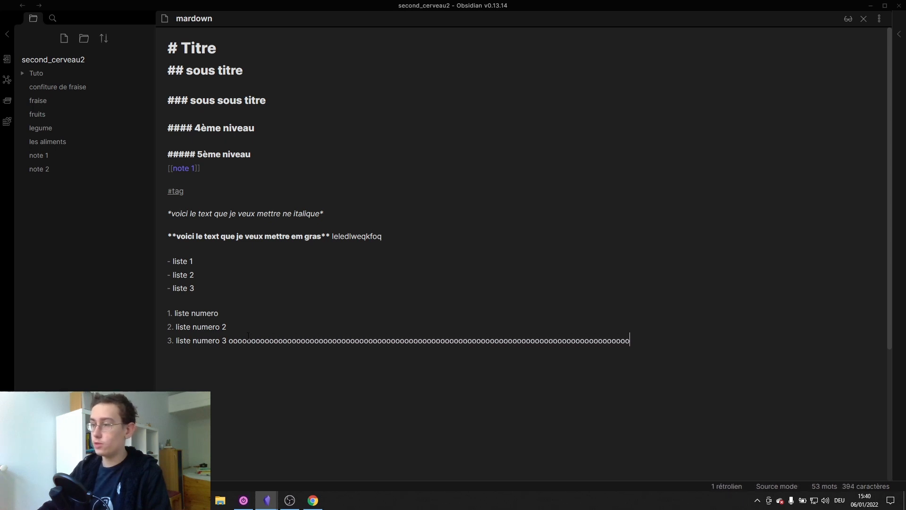
type("ooooooooooooooooooooooooooooooooooooooooooooooooooooooooooooooooooooooooooooooooooooooooooooooooooooooooooooooooo")
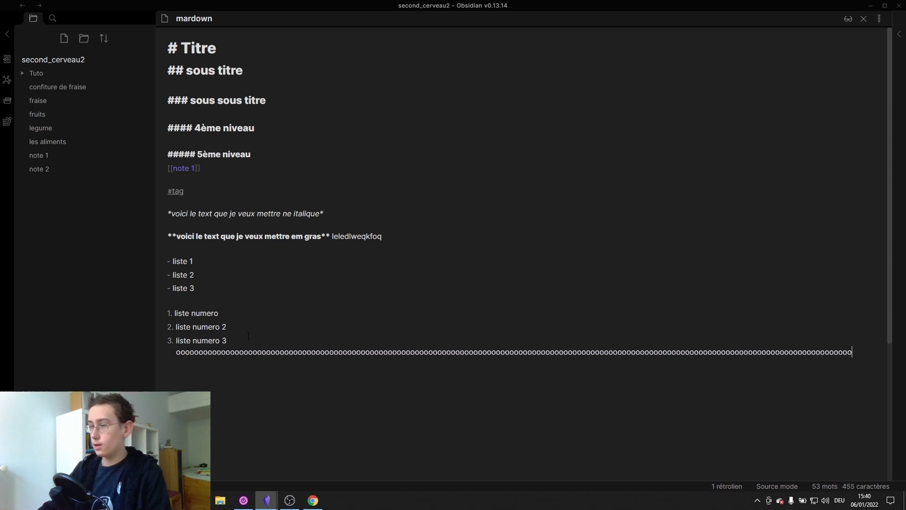
type("ooooooooooo")
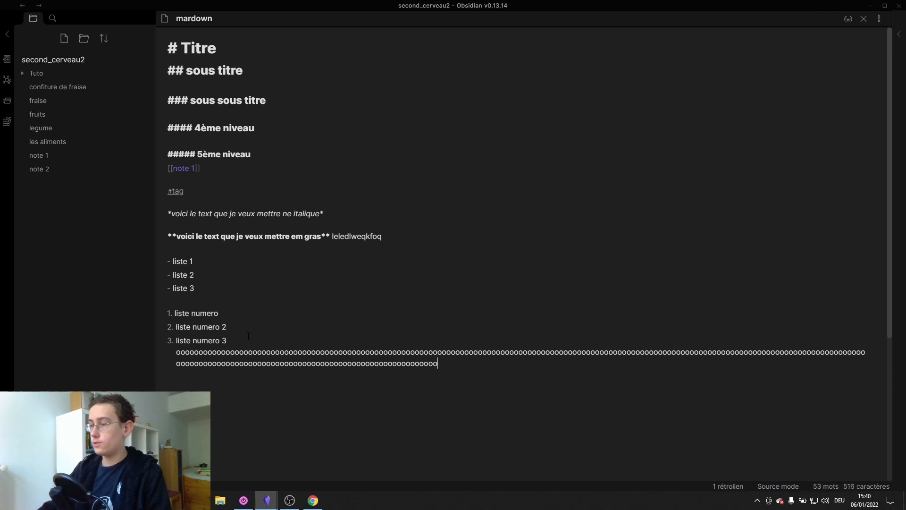
type("ooooooooooooooooooooooooooooooooooooooooooo")
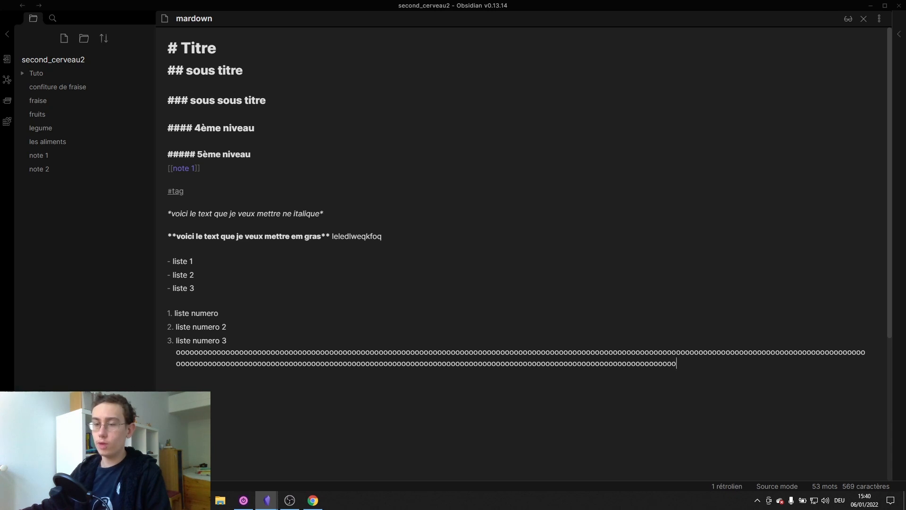
- Turn the readable line length option back on in the editor settings and return to the note
key("ctrl+comma")
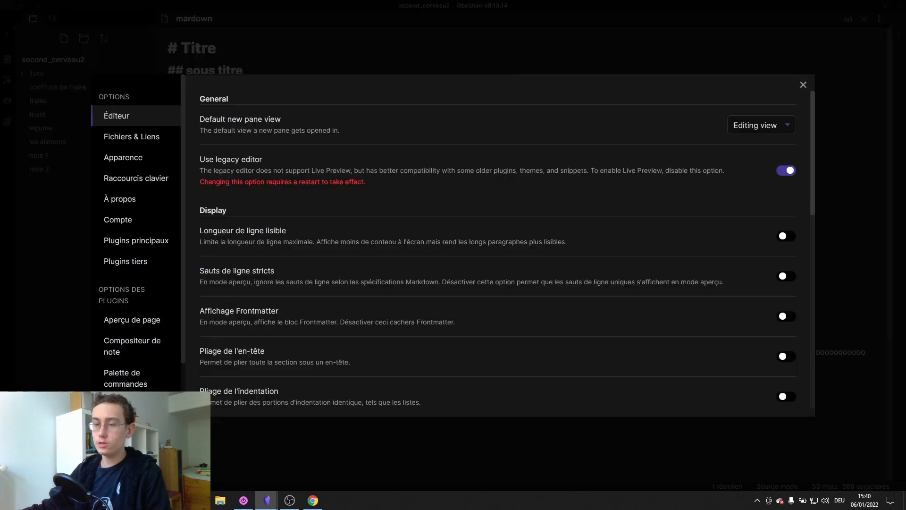
left_click(778, 237)
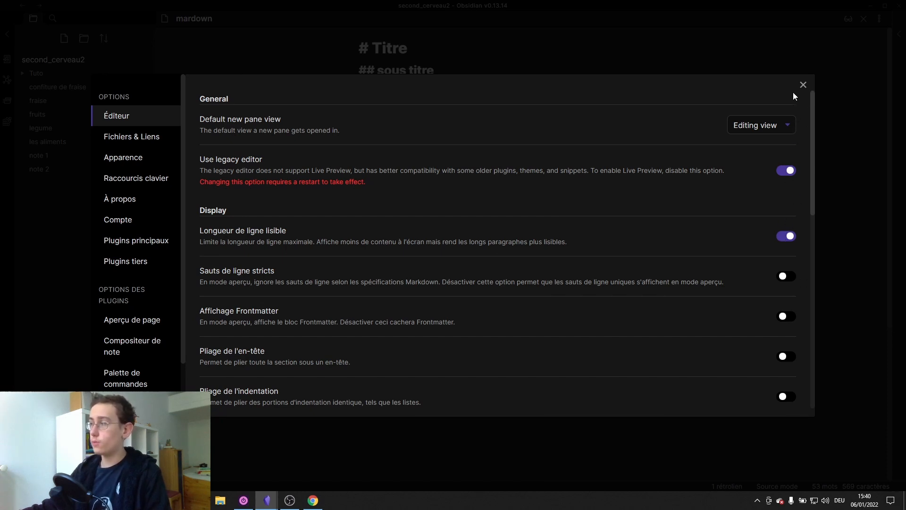
left_click(803, 85)
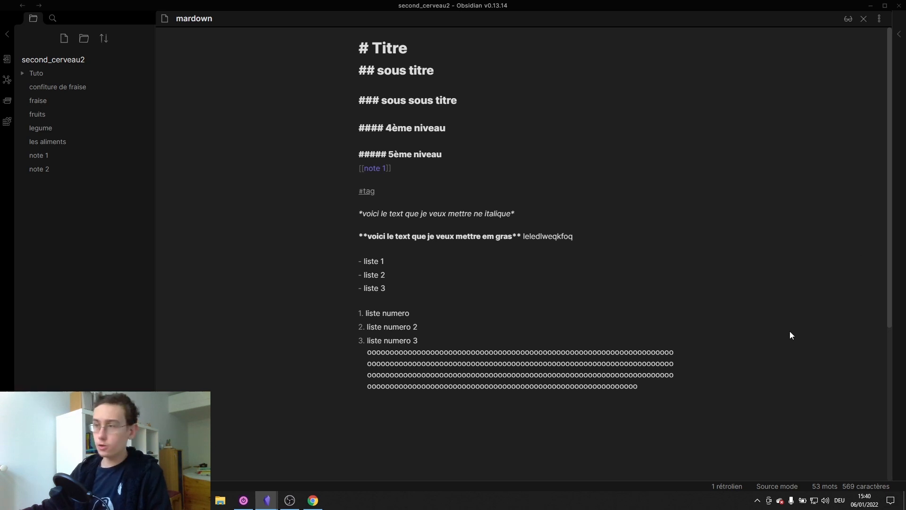
- In the editor settings, turn off Longueur de ligne lisible and enable heading folding (Pliage de l'en-tête)
key("ctrl+comma")
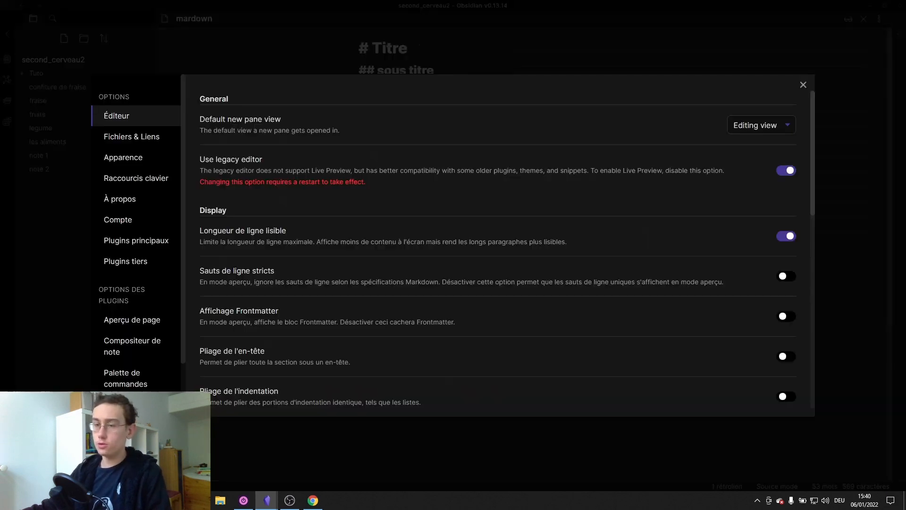
left_click(787, 237)
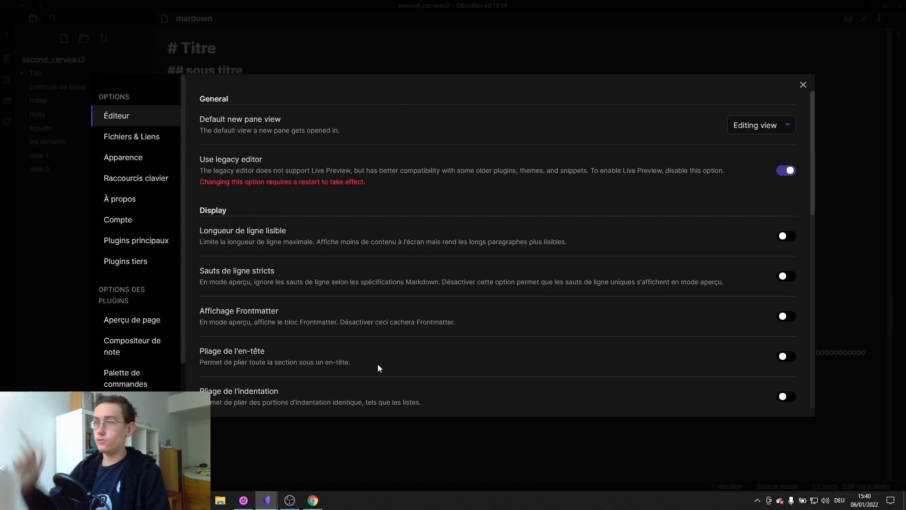
left_click(786, 356)
left_click(803, 85)
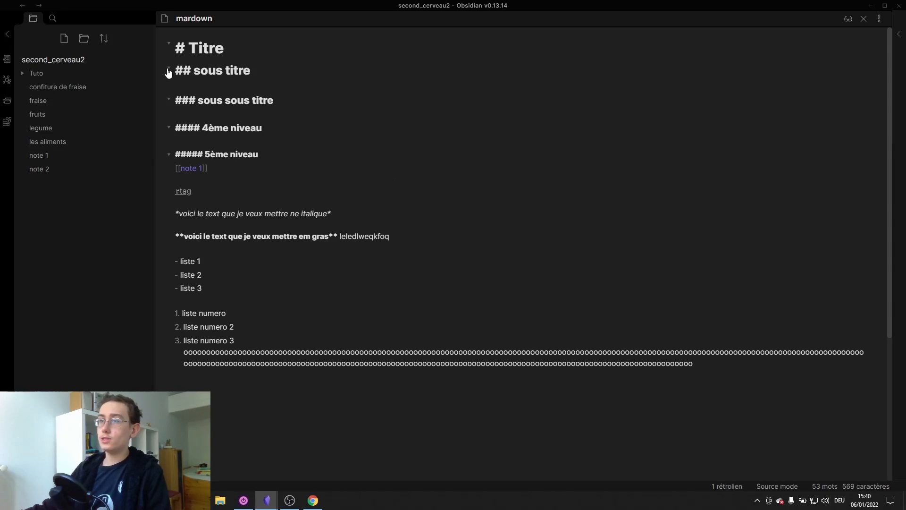
- Fold and unfold the section under the "5ème niveau" heading
left_click(167, 156)
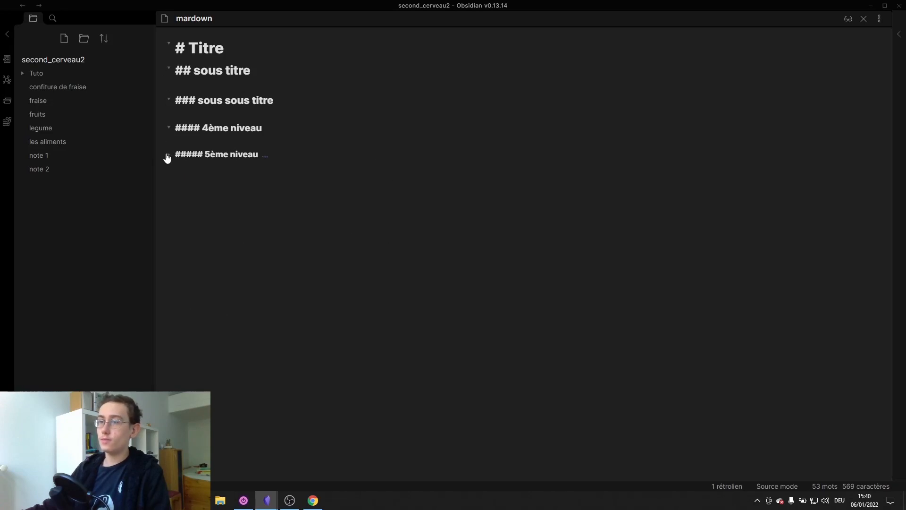
left_click(167, 155)
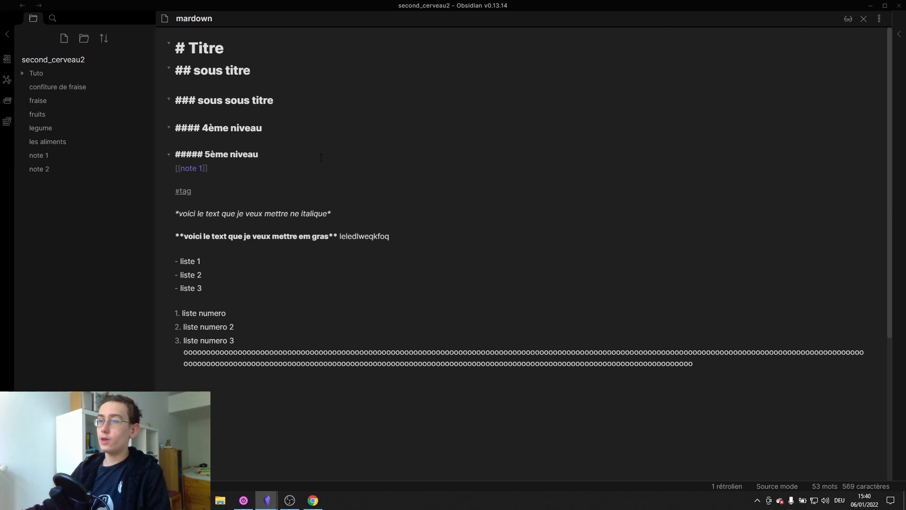
- Delete the headings from "sous titre" through "5ème niveau" along with the empty line left behind
left_click_drag(260, 154, 175, 71)
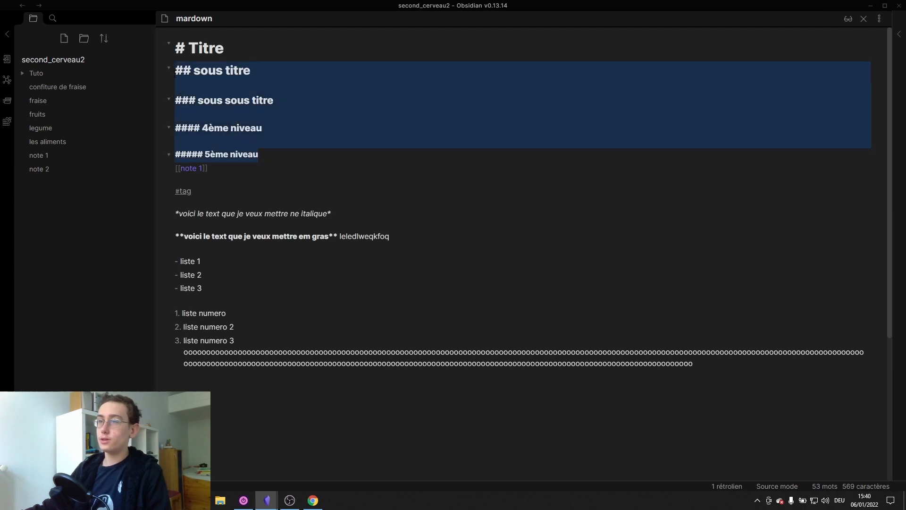
key("BackSpace")
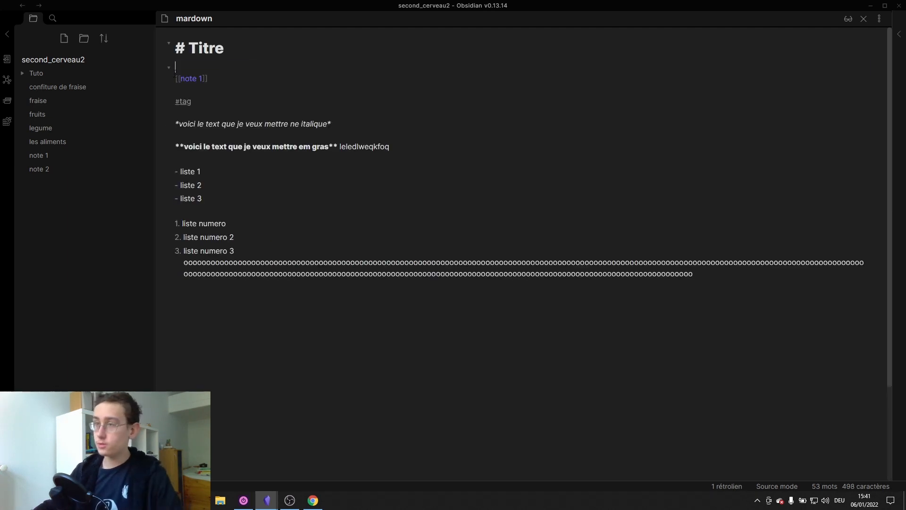
key("BackSpace")
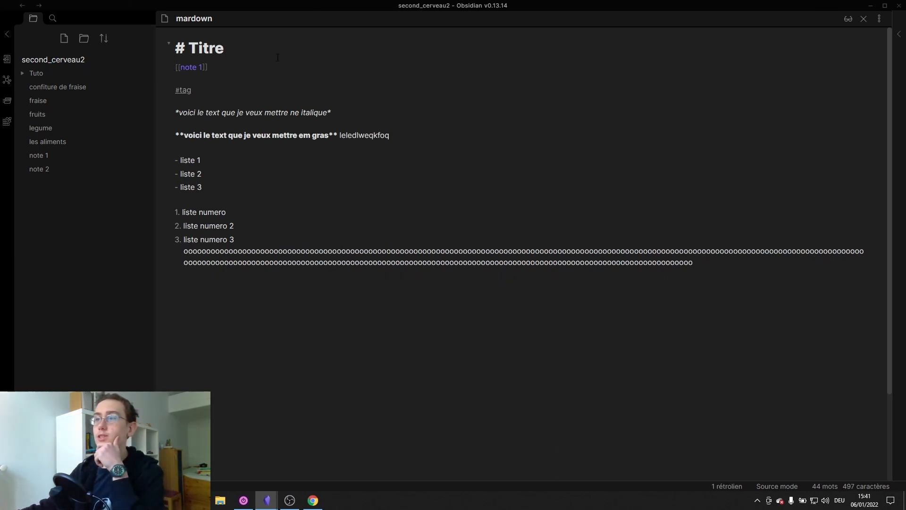
- Add the level-two heading "## sous titre" on the blank line between the bulleted and numbered lists
left_click(234, 198)
key("ctrl+slash")
key("ctrl+z")
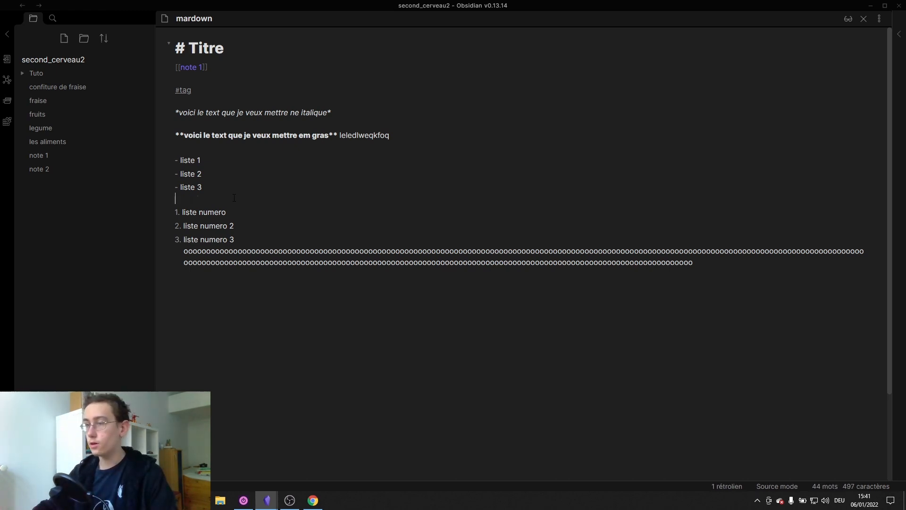
type("## s")
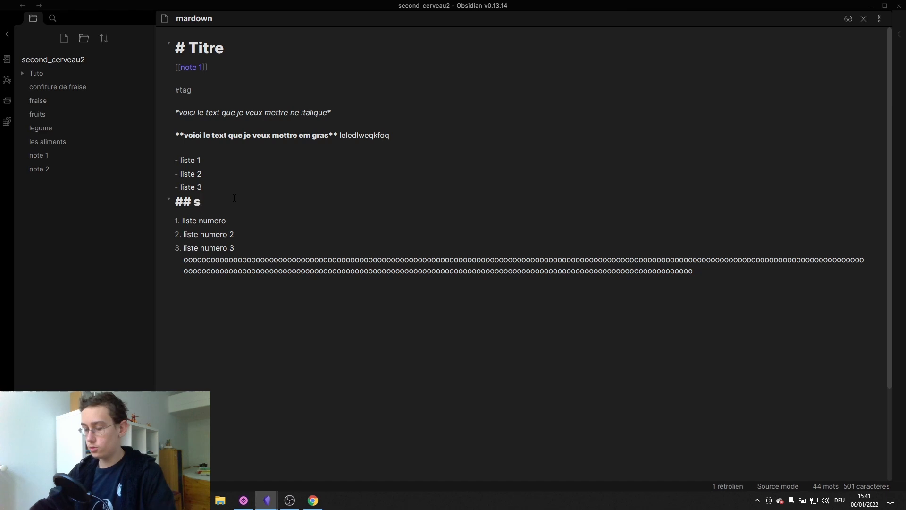
type("ous titre")
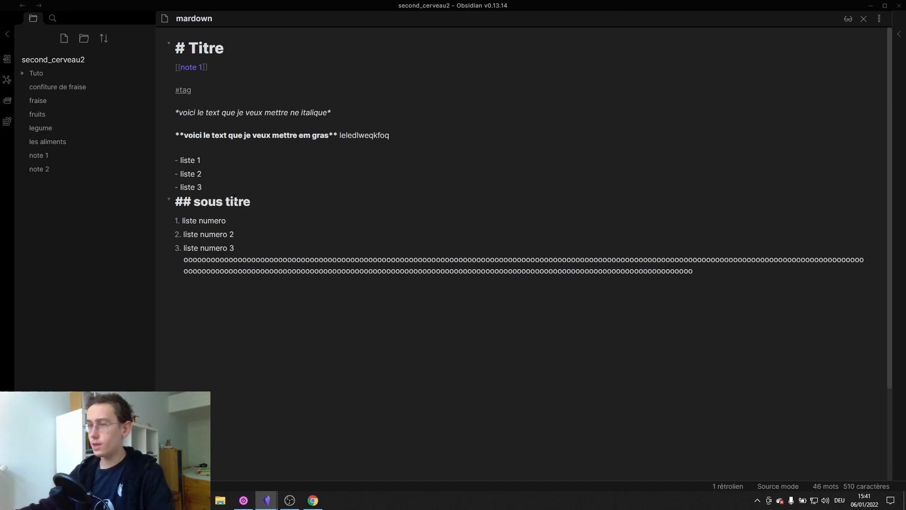
- Fold and unfold the "Titre" section, and do the same for the "sous titre" section
left_click(169, 45)
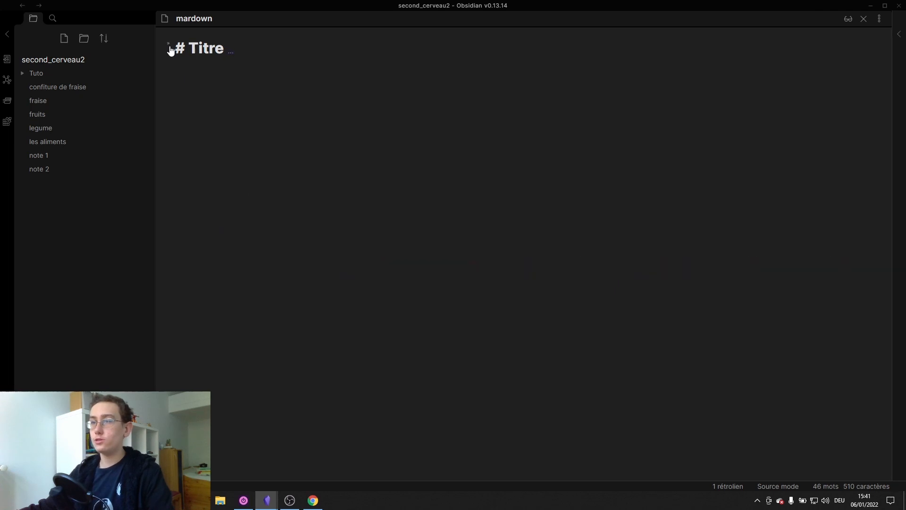
left_click(169, 46)
left_click(170, 204)
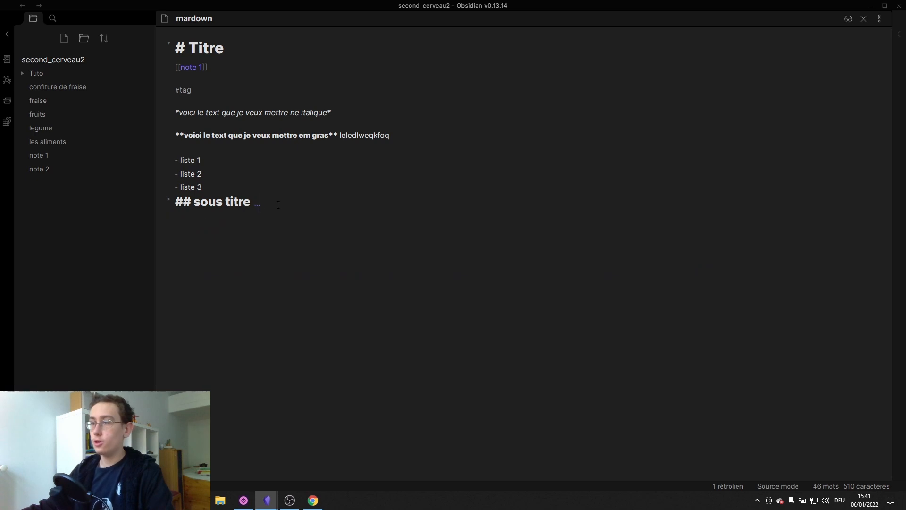
left_click(169, 202)
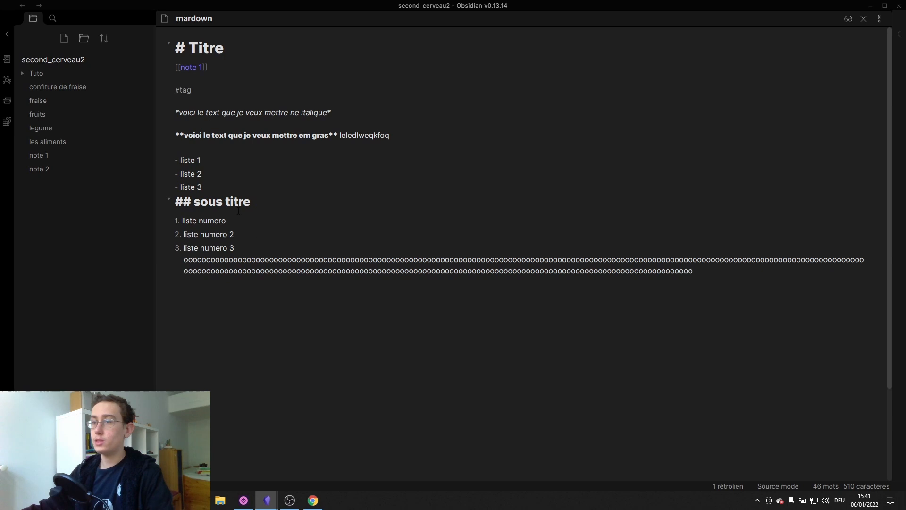
- Change the "Titre" heading to level two by adding a second # mark
left_click(186, 48)
type("#")
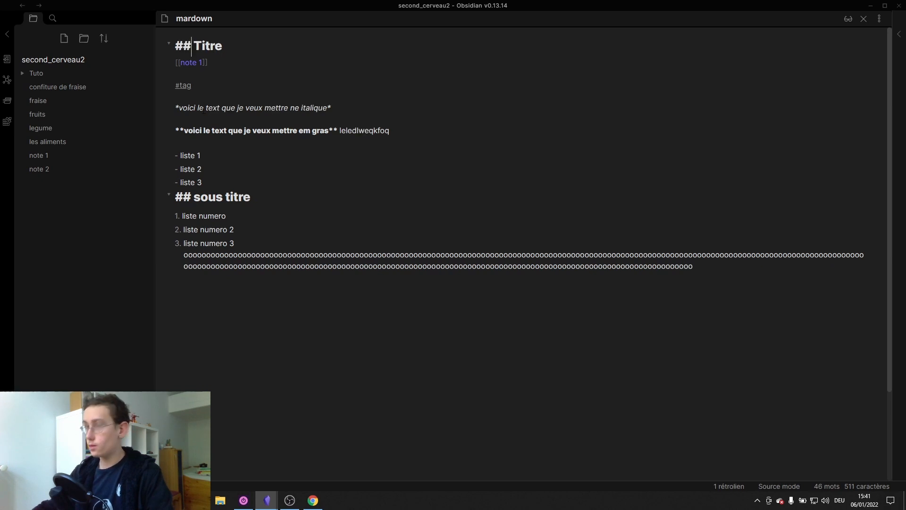
left_click(272, 179)
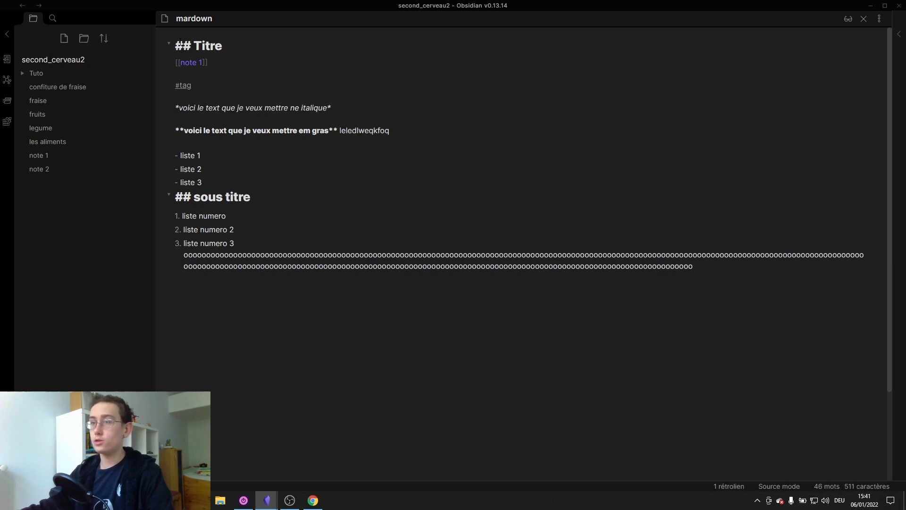
- Fold both the "Titre" and "sous titre" sections, and restore "Titre" to a level-one heading
left_click(168, 45)
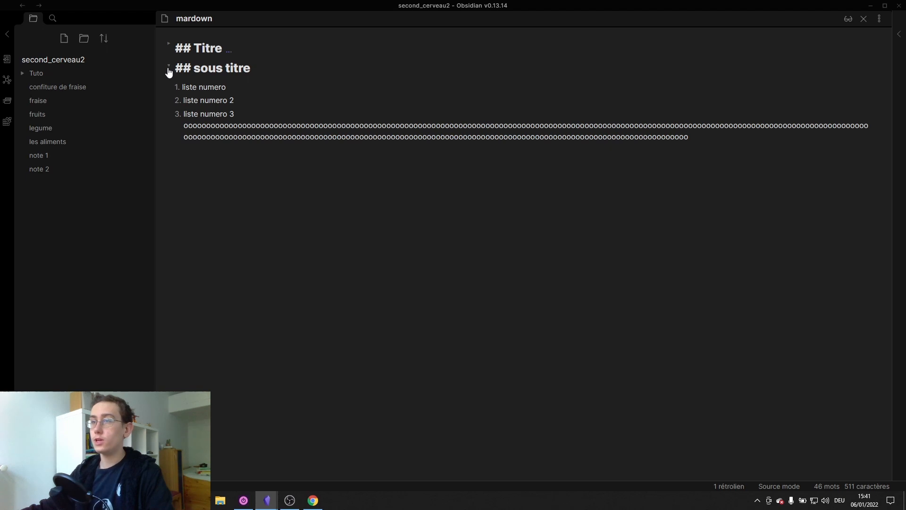
left_click(168, 67)
left_click(190, 47)
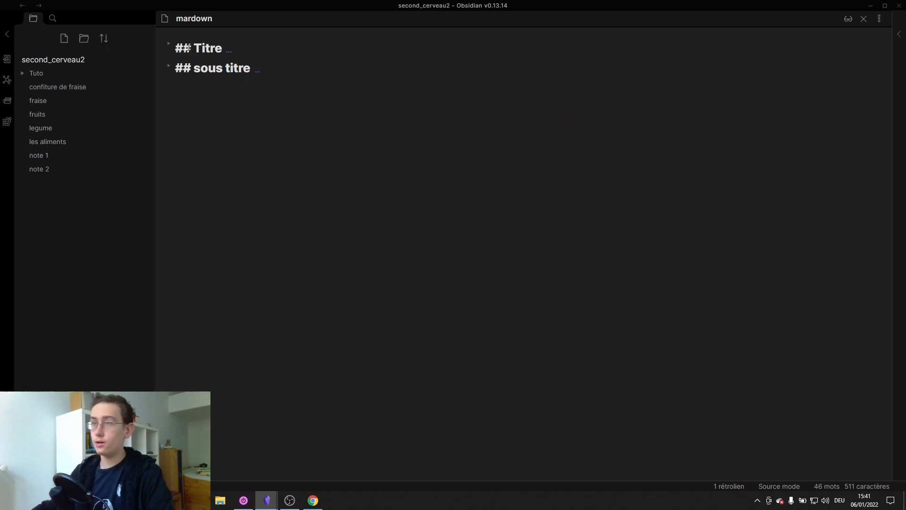
key("BackSpace")
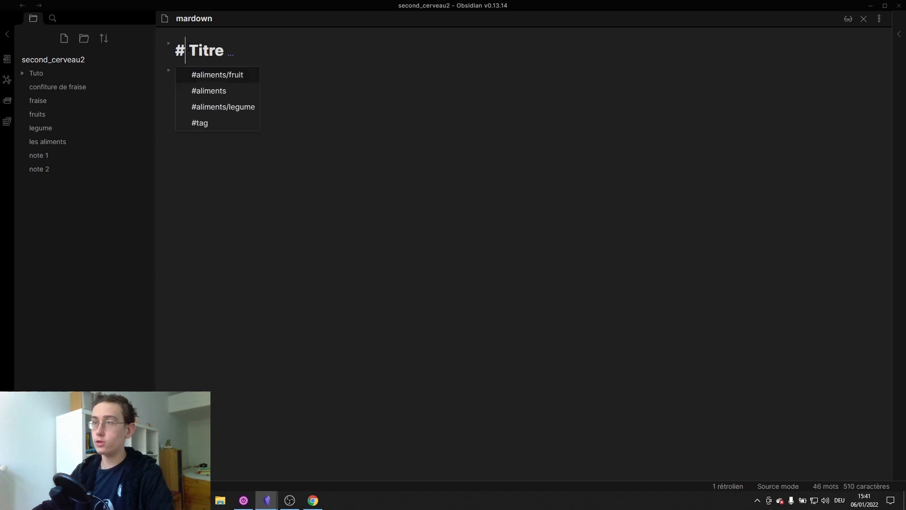
- Unfold the "Titre" section and change its heading to level two by adding a second # mark
left_click(255, 190)
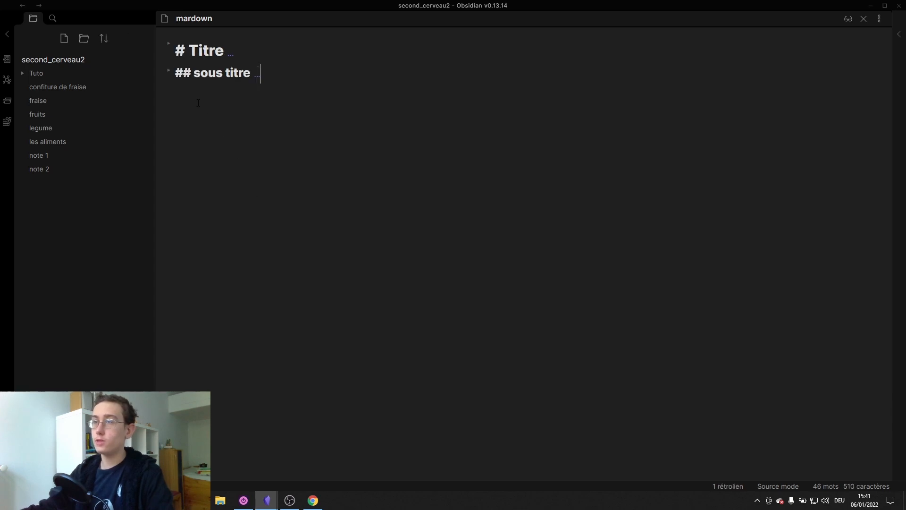
left_click(169, 45)
left_click(169, 45)
left_click(169, 45)
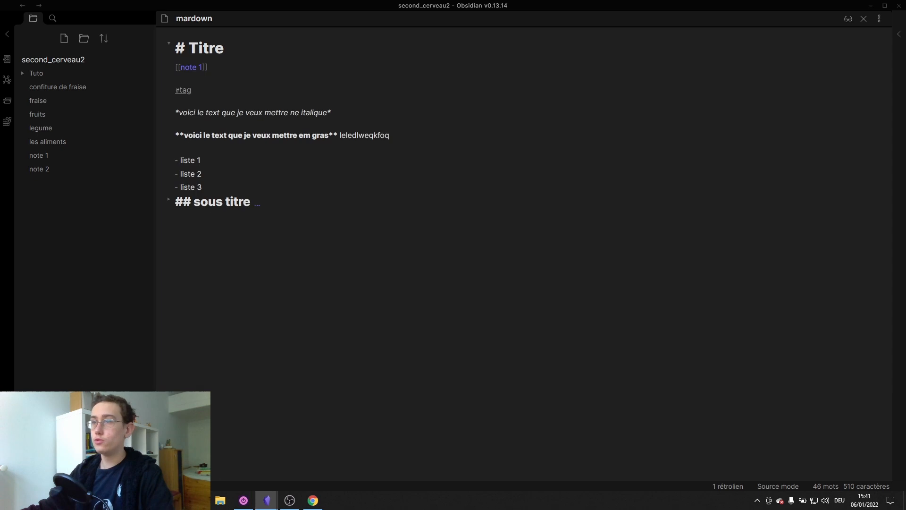
left_click(183, 48)
type("#")
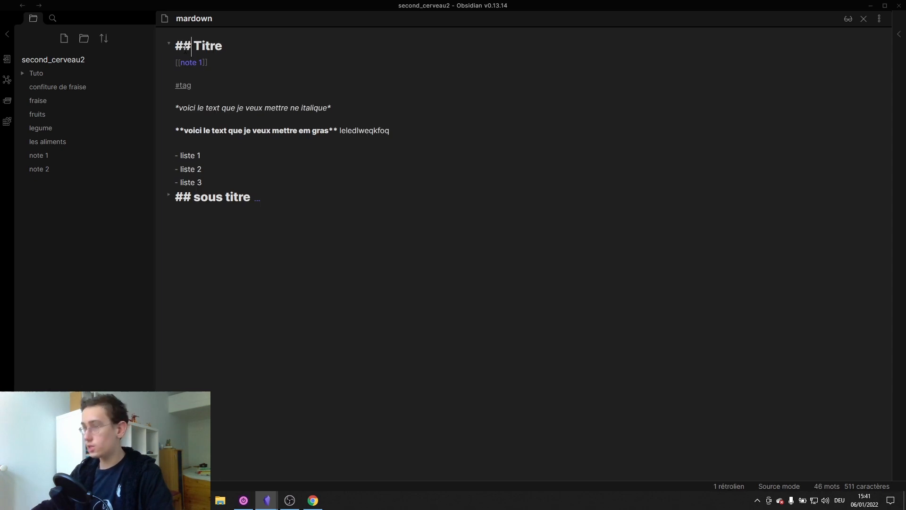
- Fold the "Titre" section under its level-two heading and unfold it again
left_click(169, 47)
left_click(279, 50)
left_click(310, 78)
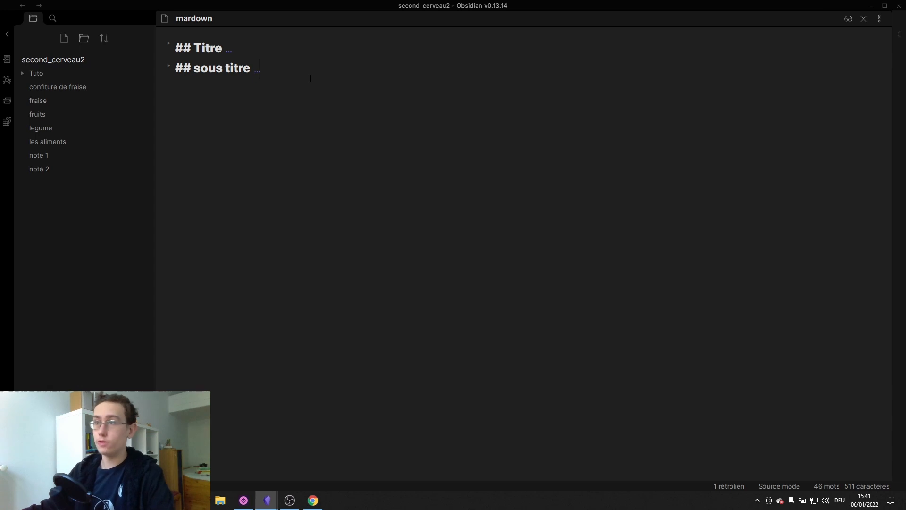
left_click_drag(193, 47, 233, 43)
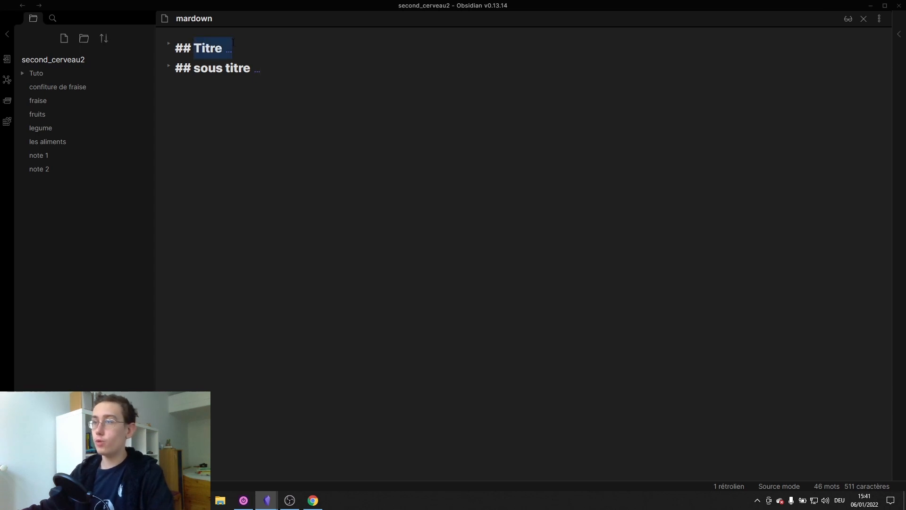
left_click(169, 45)
left_click(247, 182)
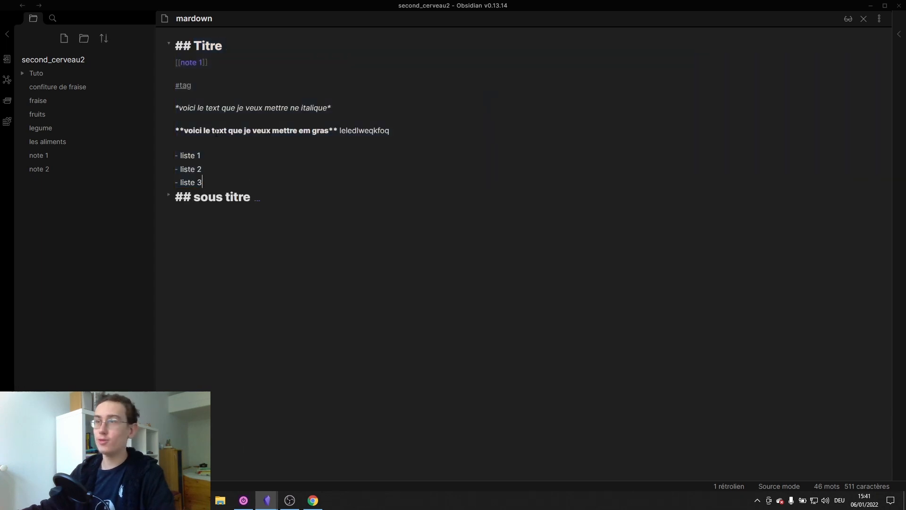
- Select the content under "Titre" from the note 1 link to the liste 3 item, and fold the section
left_click_drag(177, 61, 313, 177)
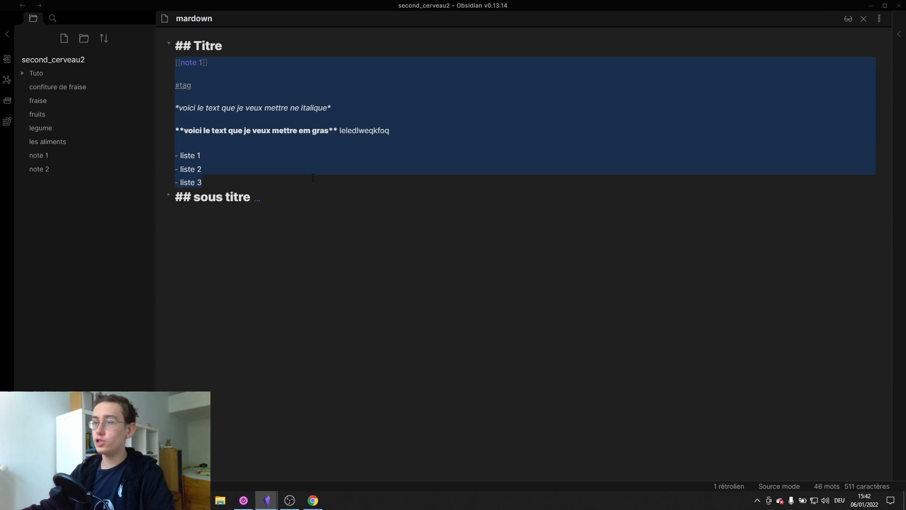
left_click(313, 180)
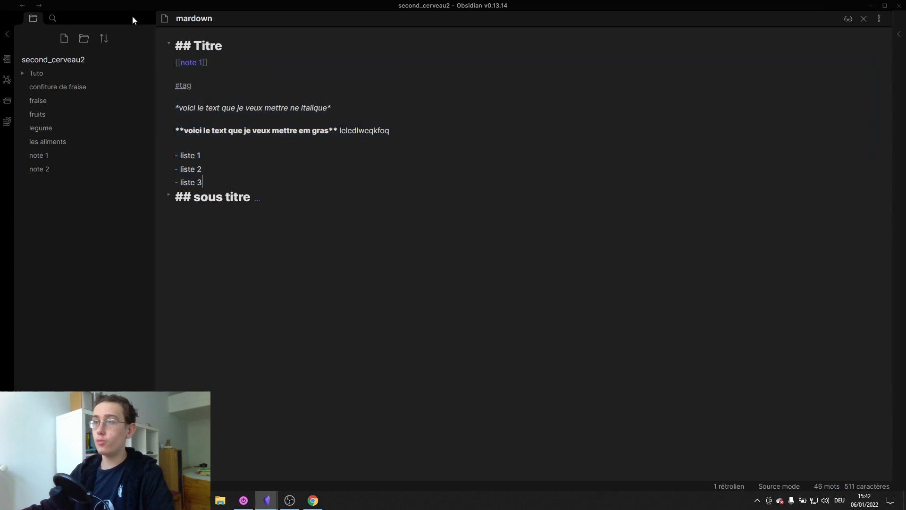
left_click(168, 44)
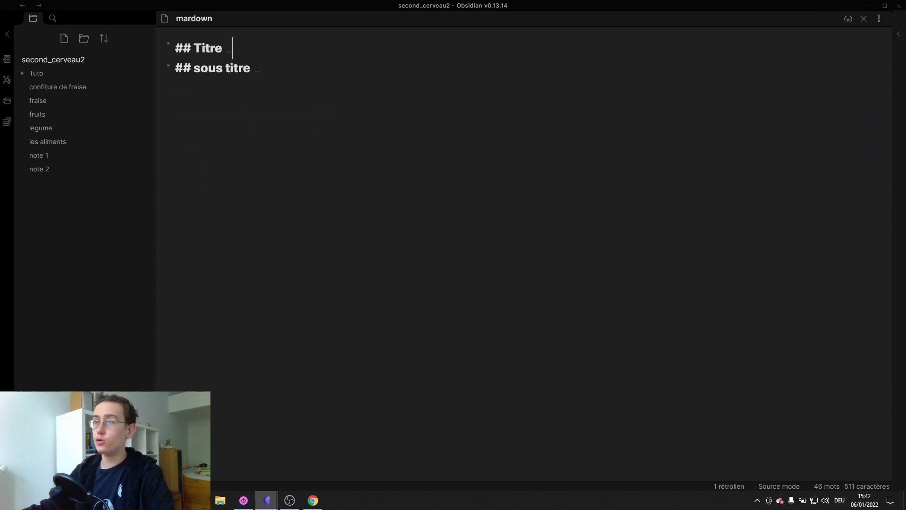
- Unfold the "sous titre" section and highlight part of the long run of o characters under liste numero 3
left_click(169, 67)
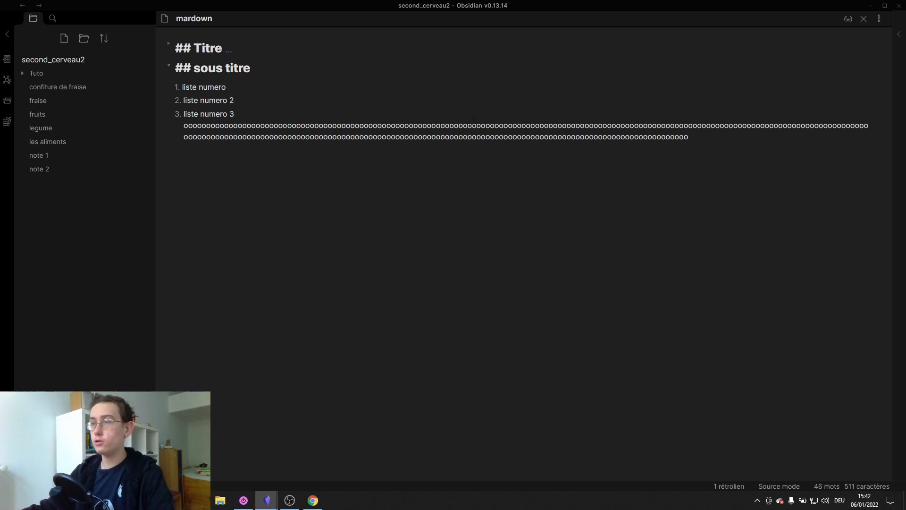
left_click(692, 138)
left_click_drag(366, 137, 769, 126)
left_click(769, 148)
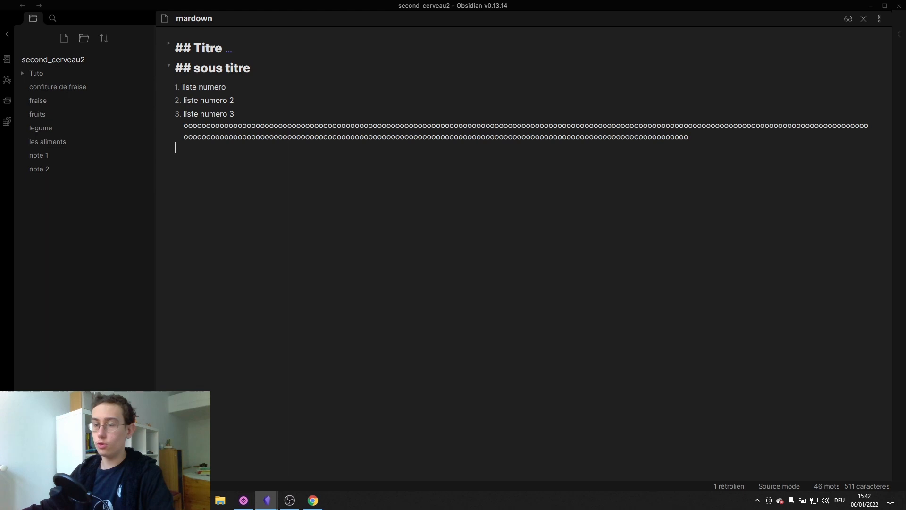
- Enable "Longueur de ligne lisible" in the editor settings and return to the note
key("ctrl+comma")
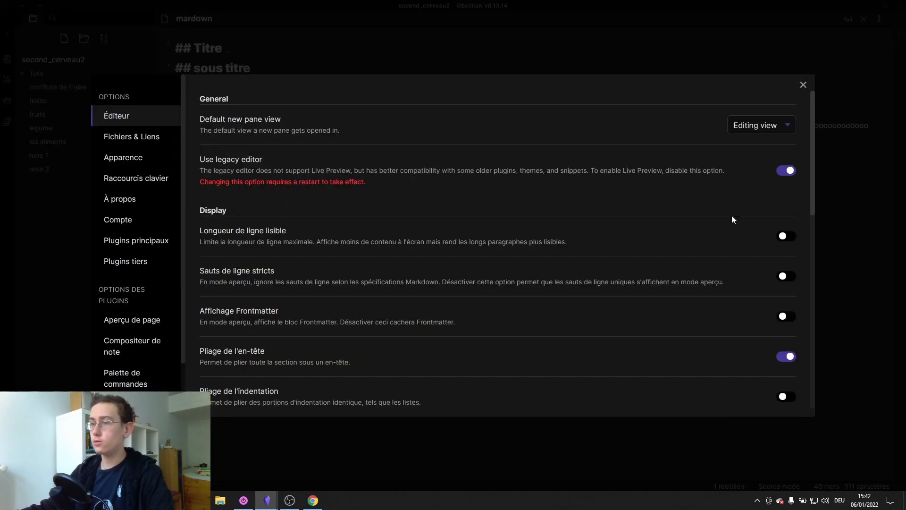
left_click(785, 236)
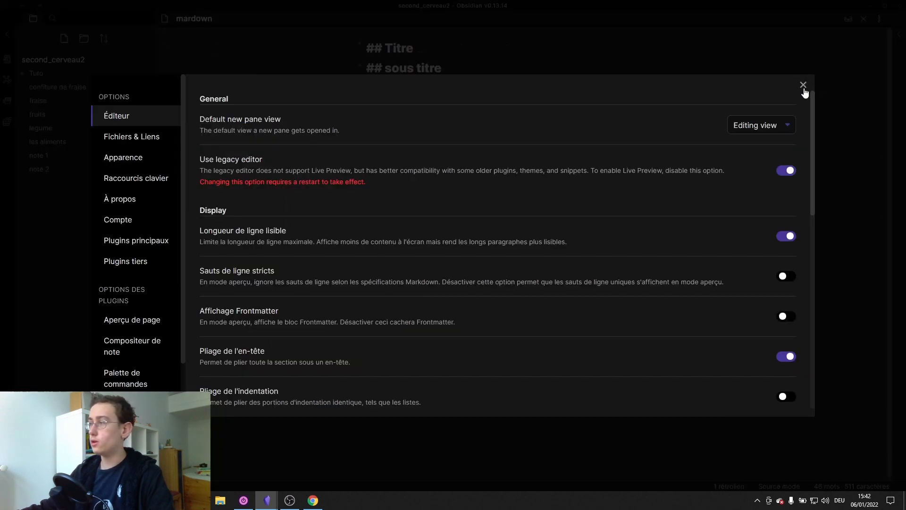
left_click(803, 85)
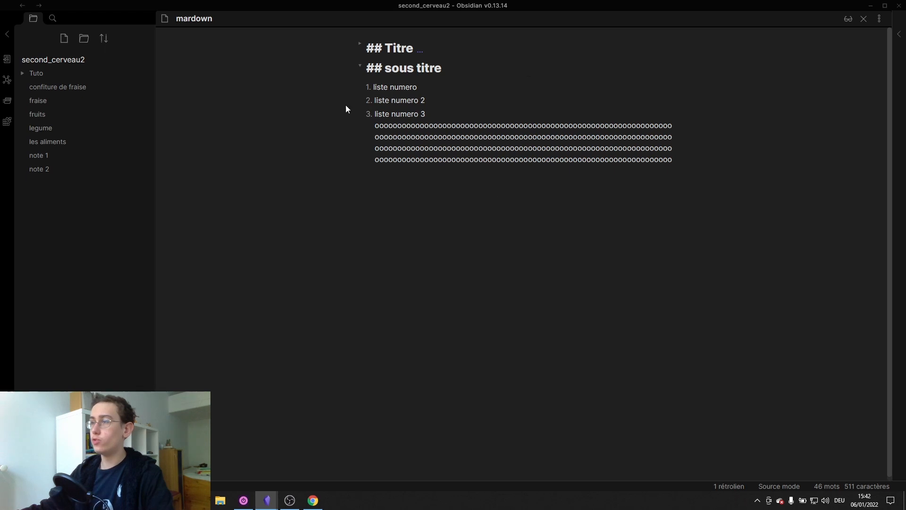
- Disable "Longueur de ligne lisible" in the editor settings and return to the full-width note
key("ctrl+comma")
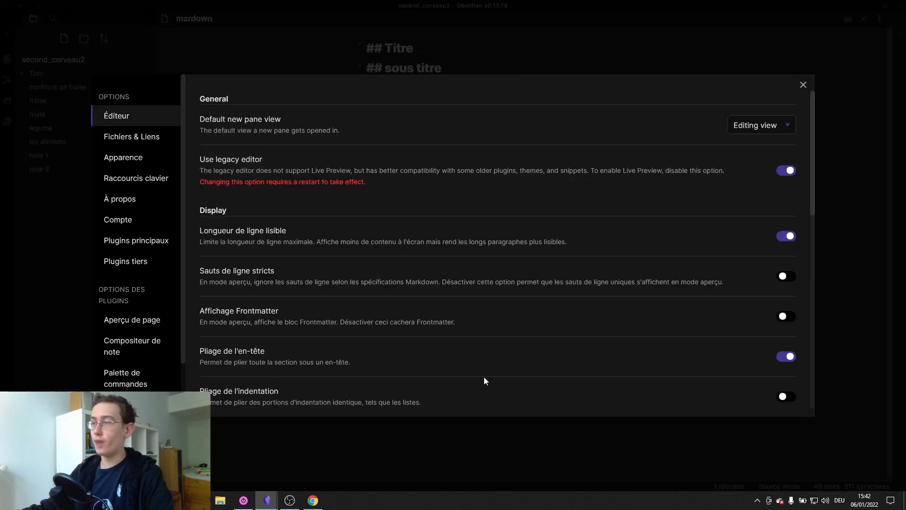
left_click(790, 238)
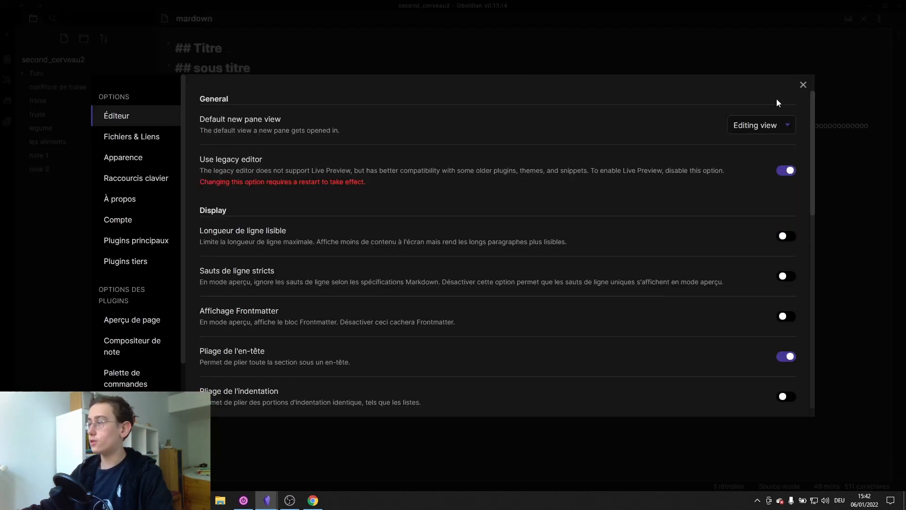
left_click(799, 86)
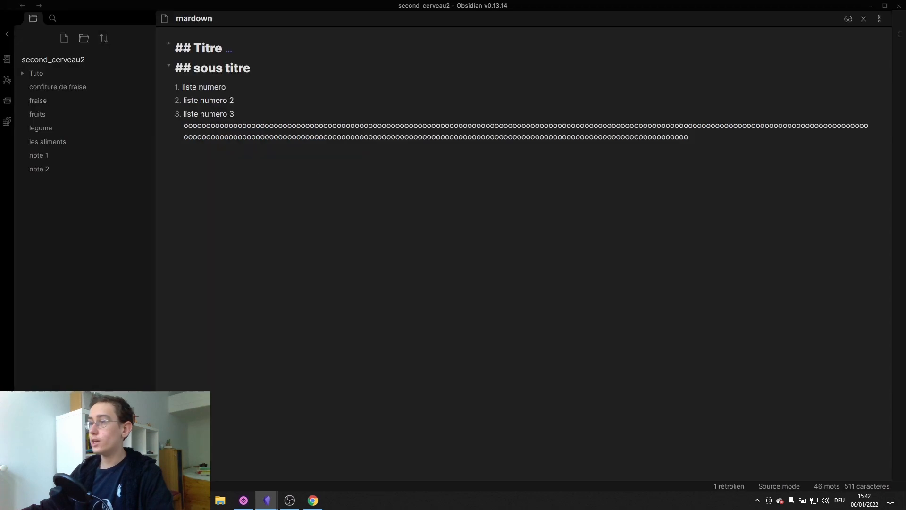
- Examine the choices for "Default new pane view" in the editor settings and close the settings without changing it
key("ctrl+comma")
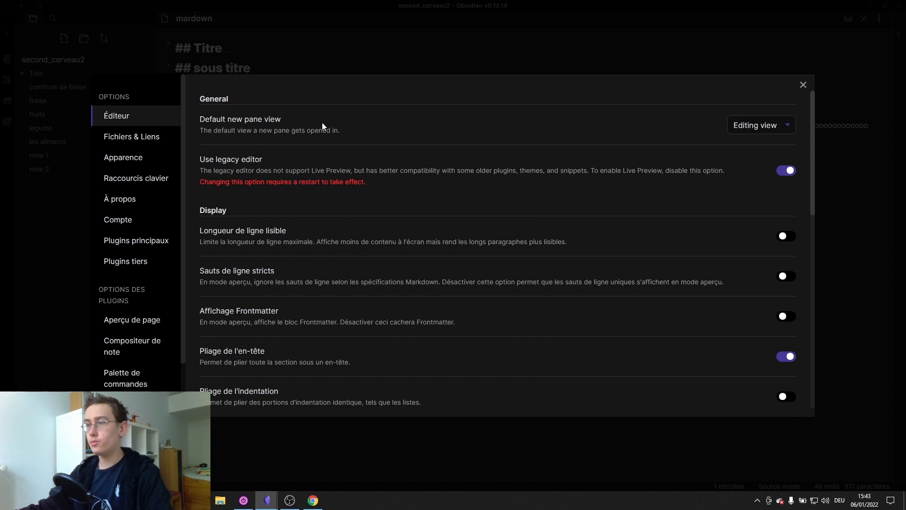
left_click(791, 125)
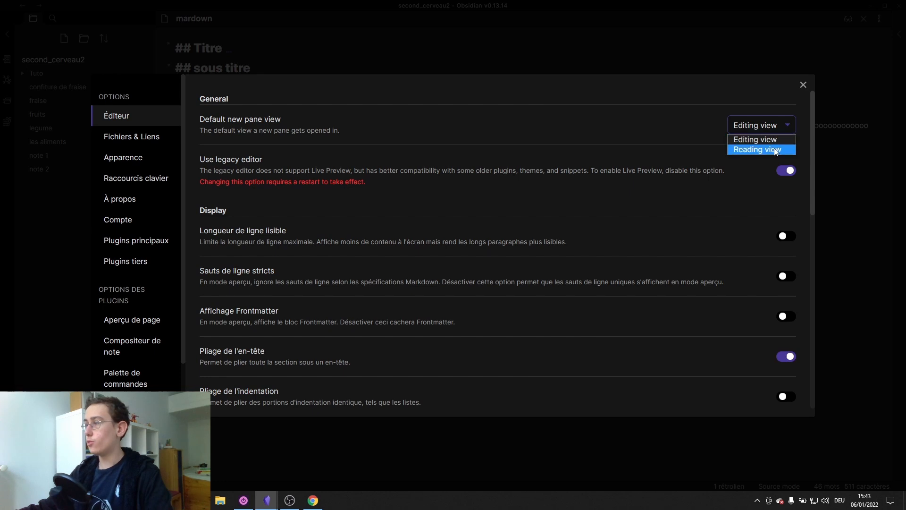
left_click(788, 125)
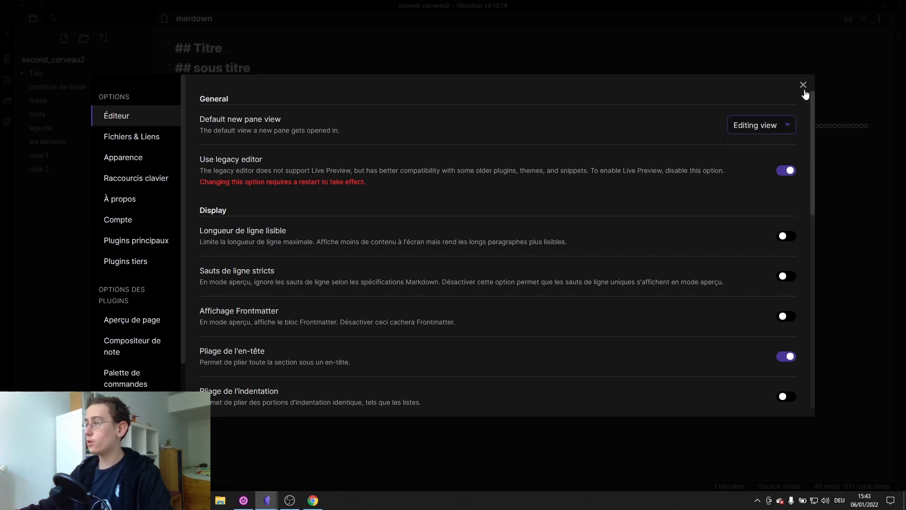
left_click(804, 86)
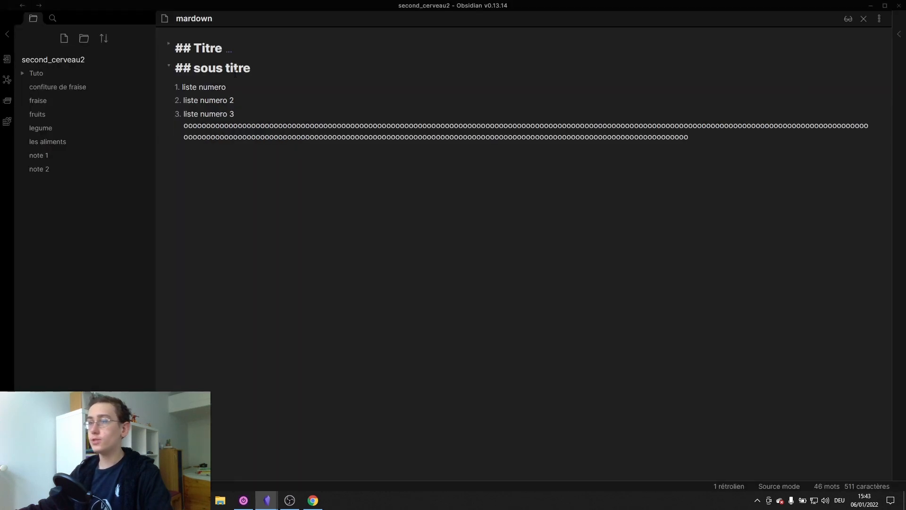
- Unfold the "Titre" section so the note's complete content is displayed
left_click(319, 96)
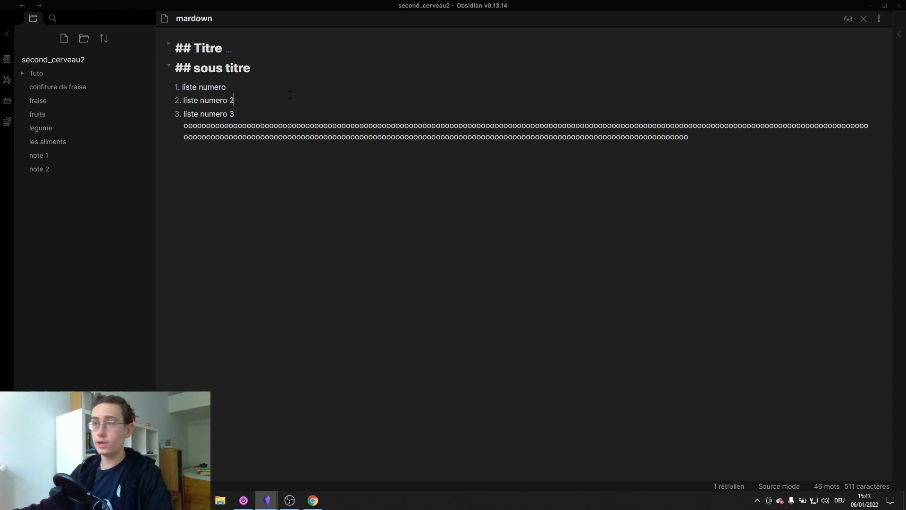
left_click(266, 67)
left_click(258, 48)
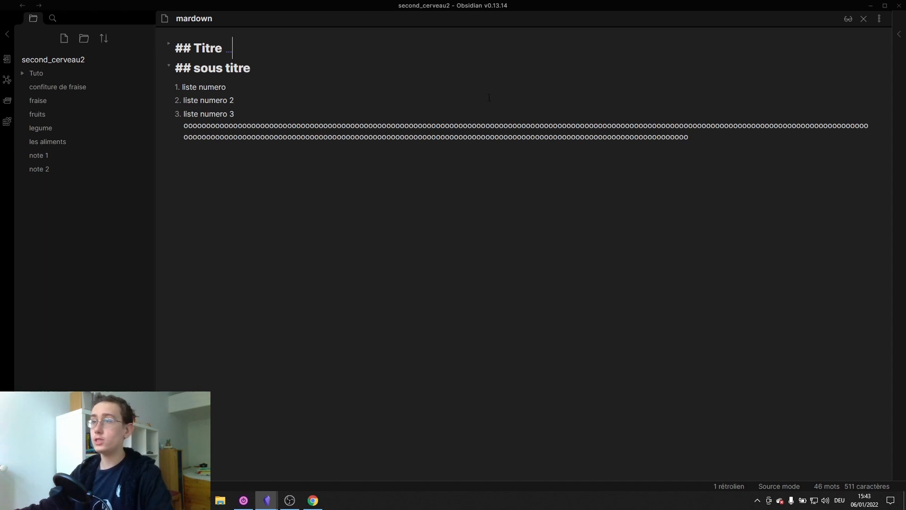
left_click(407, 112)
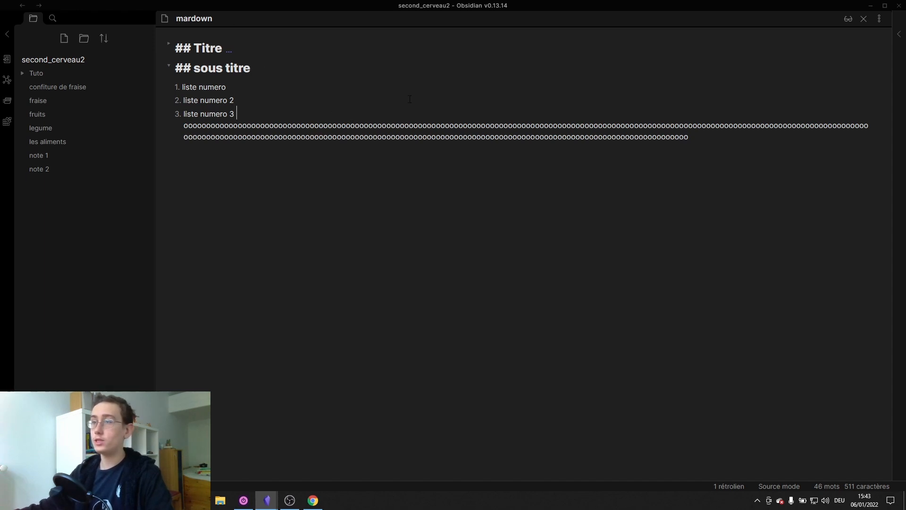
left_click(168, 45)
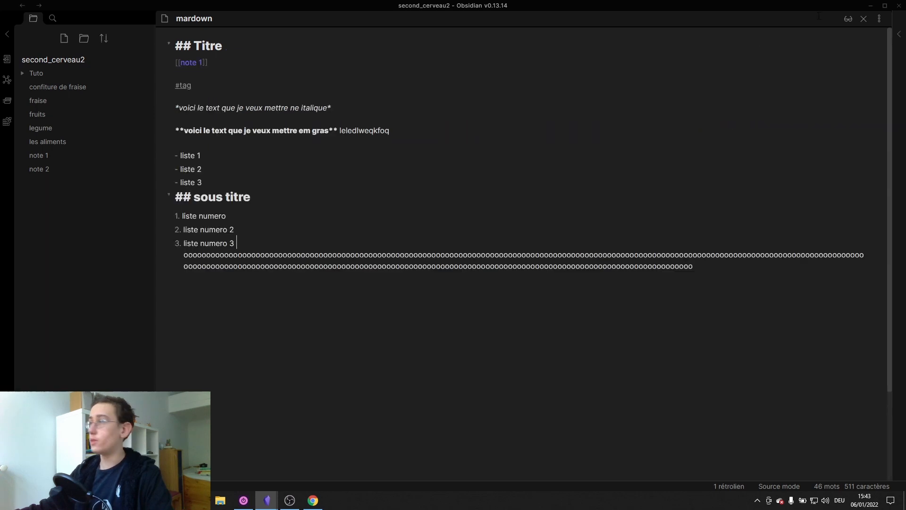
- View the note in reading mode, highlight its rendered content, and return to editing mode
left_click(848, 19)
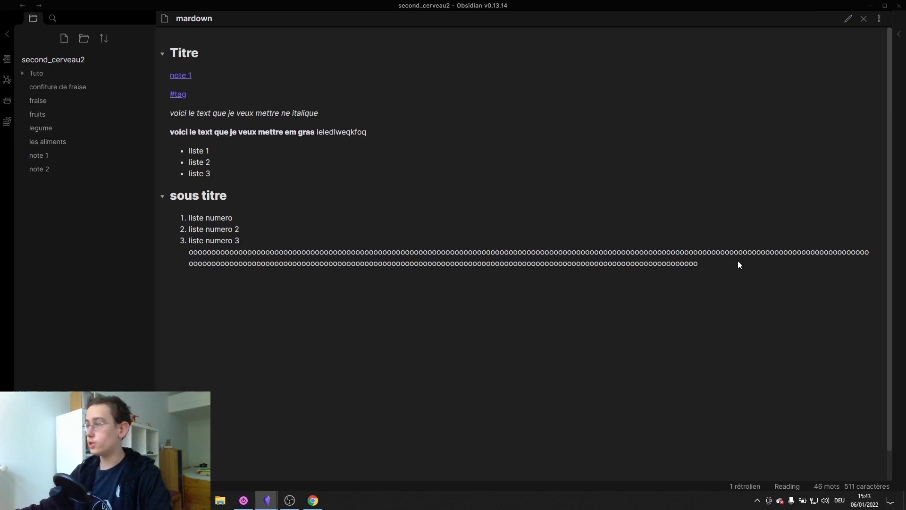
left_click_drag(718, 265, 172, 29)
left_click(217, 61)
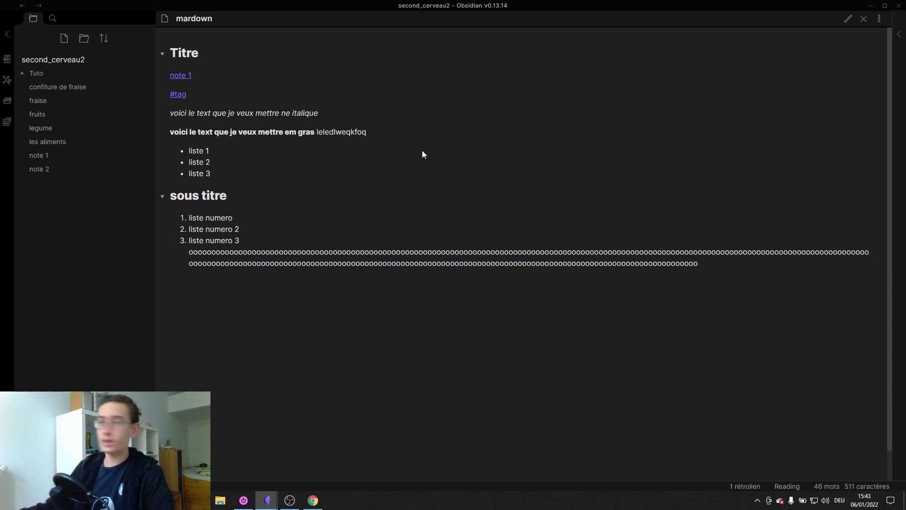
left_click(848, 18)
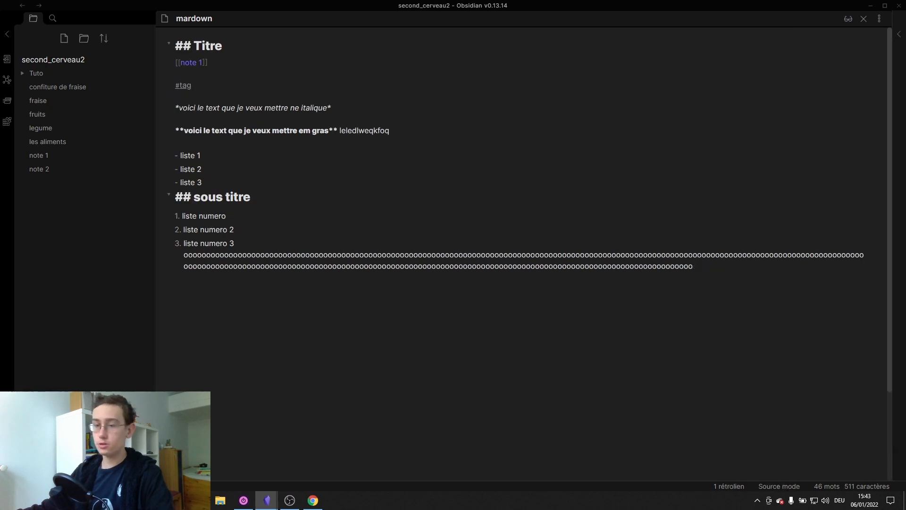
- Set "Default new pane view" to Reading view in the editor settings and switch it back to Editing view
key("ctrl+comma")
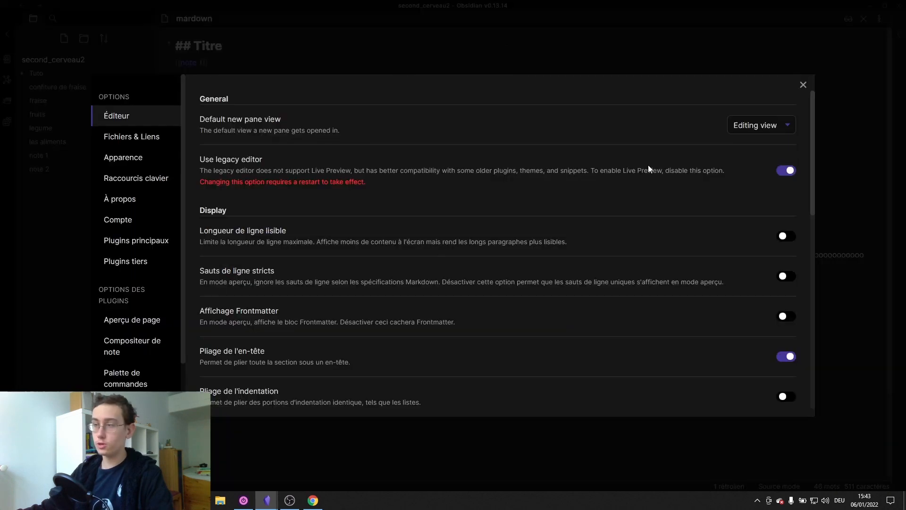
left_click(794, 125)
left_click(756, 149)
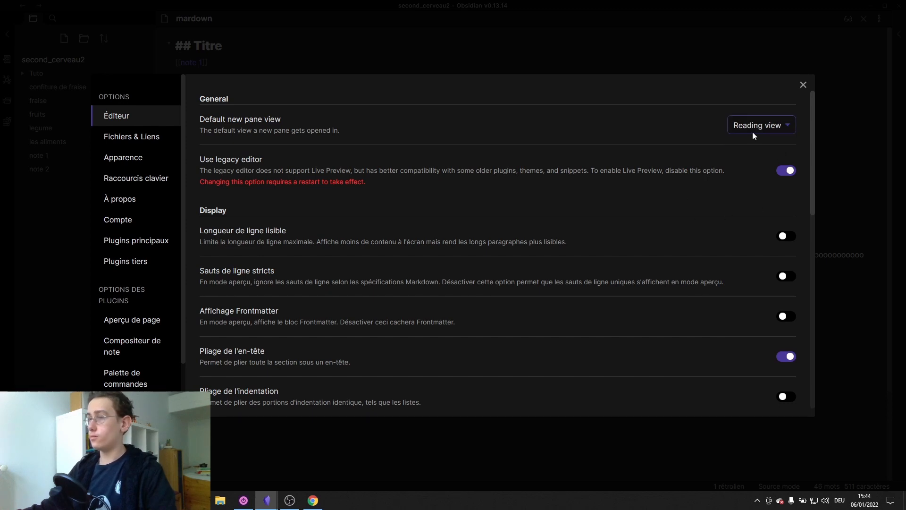
left_click(792, 126)
left_click(772, 140)
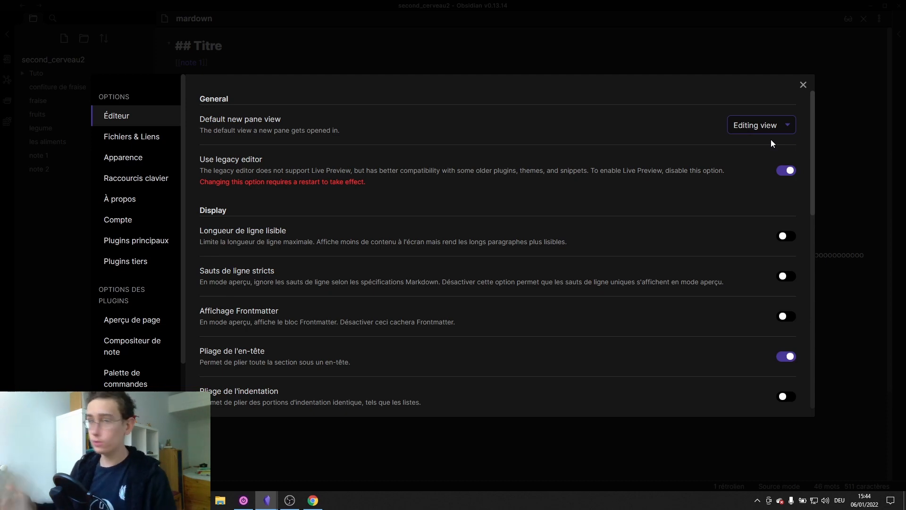
- Switch "Default new pane view" to Reading view once more, restore Editing view, and close the settings
left_click(785, 127)
left_click(766, 149)
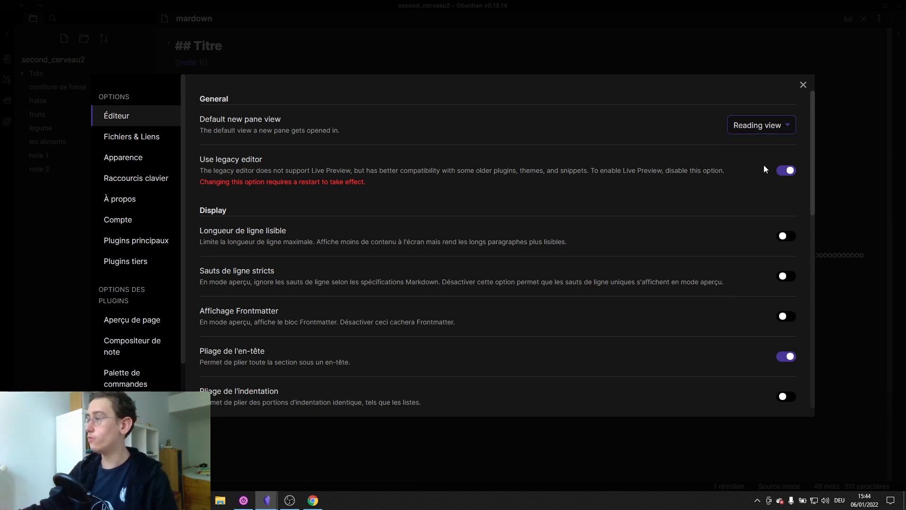
left_click(791, 126)
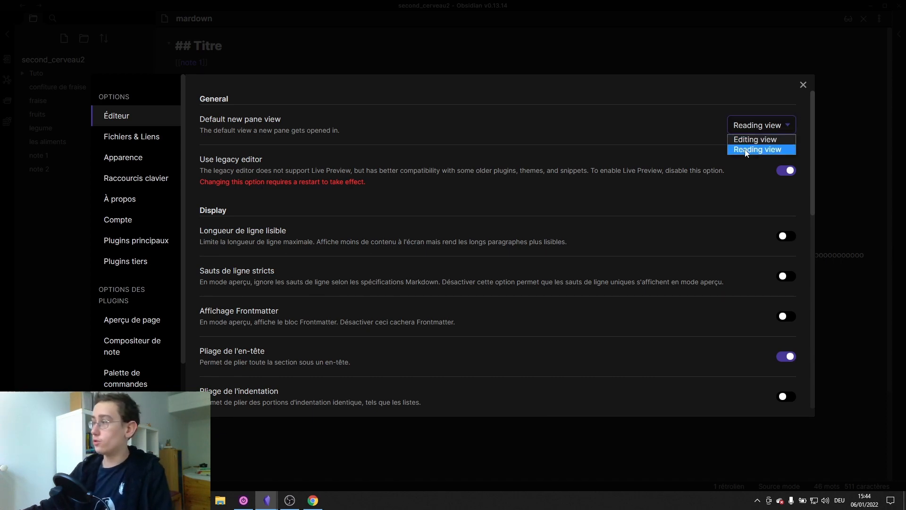
left_click(753, 139)
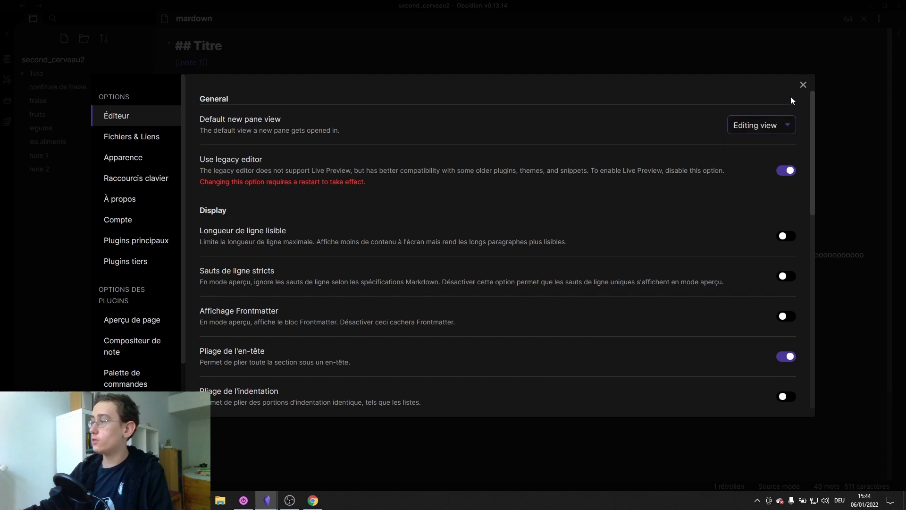
left_click(804, 85)
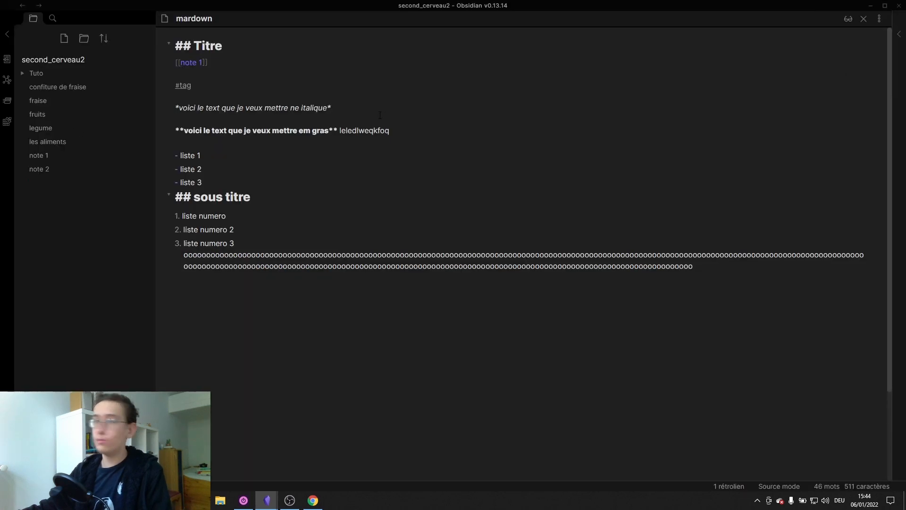
- Create a new note titled "lol" and enter "higioho" as its content
left_click(849, 19)
left_click(849, 19)
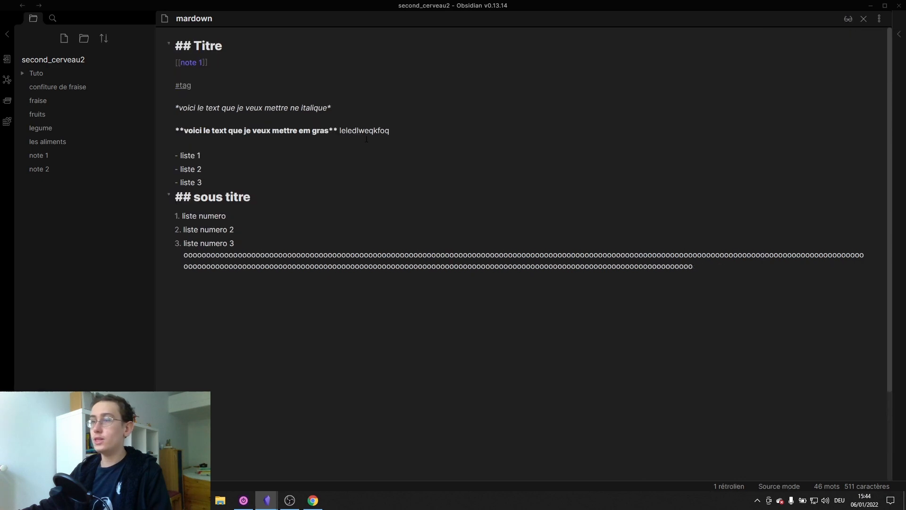
left_click(64, 38)
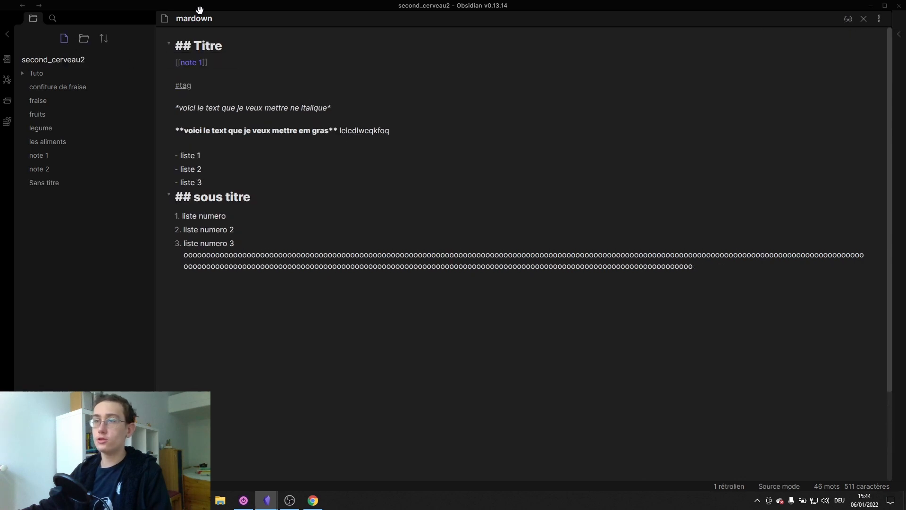
type("lol")
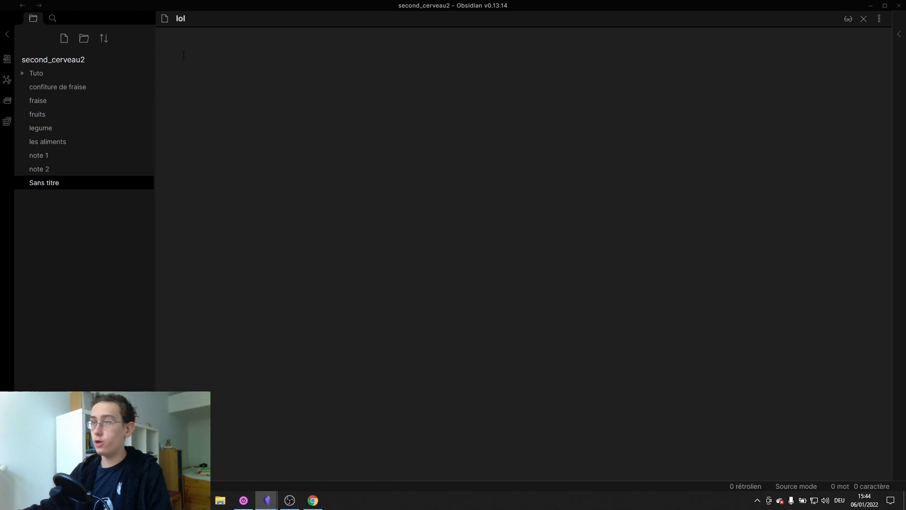
key("Return")
type("higioho")
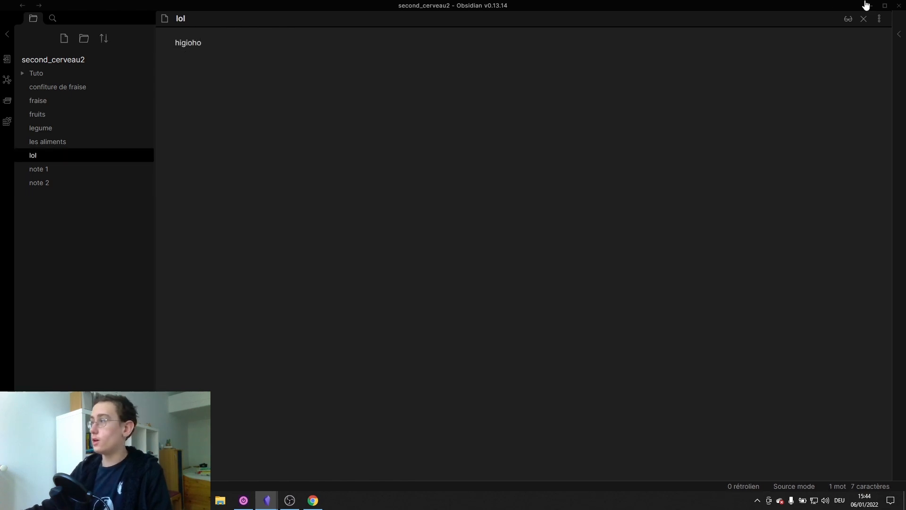
- Switch the "lol" note to reading view, highlight its text, and return to editing mode
left_click(847, 19)
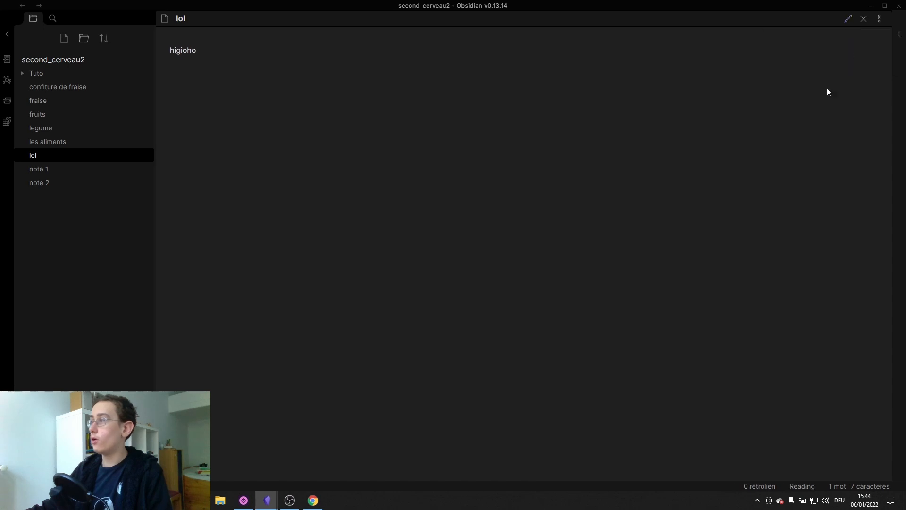
left_click_drag(200, 54, 154, 44)
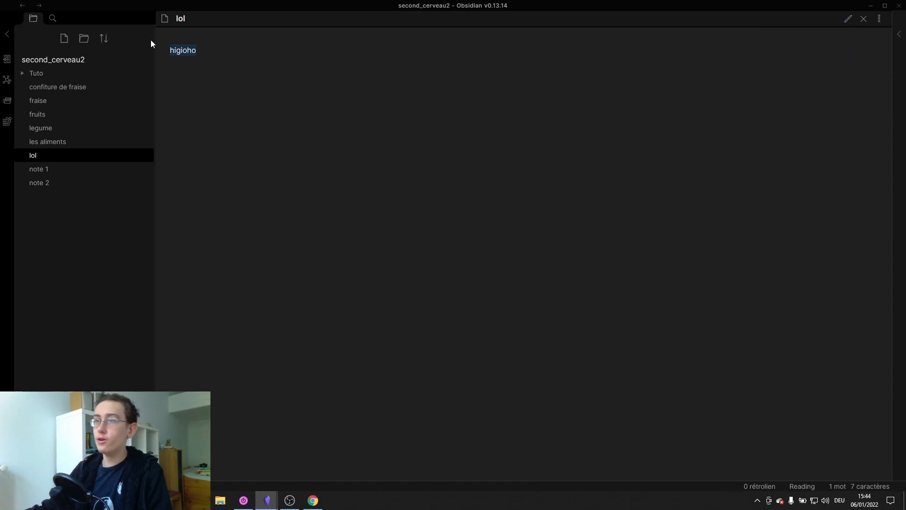
left_click(214, 50)
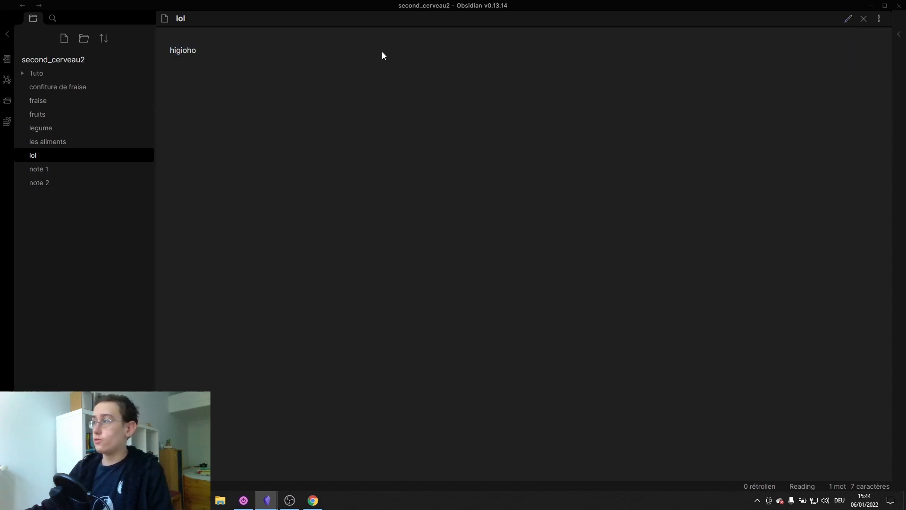
left_click(848, 18)
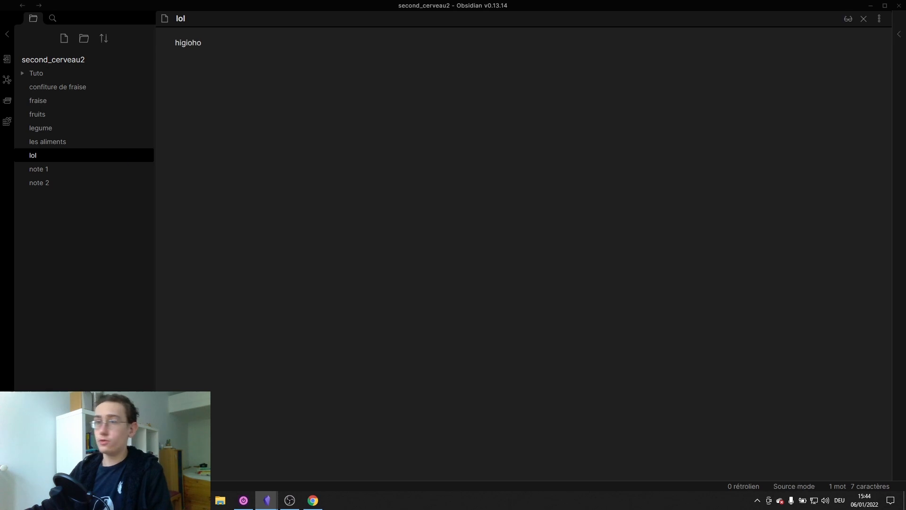
- Delete the "lol" note with the option to never ask again, and reopen "mardown" from the Tuto folder
right_click(117, 157)
left_click(132, 182)
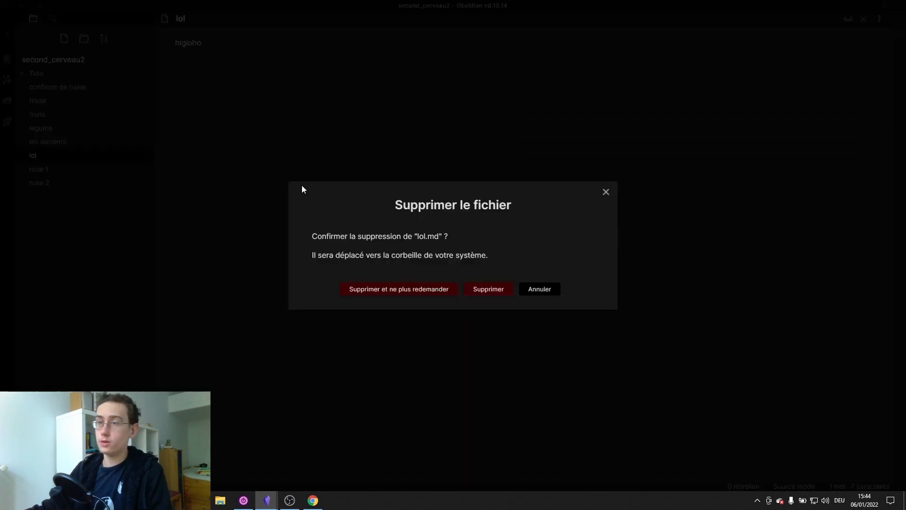
left_click(420, 293)
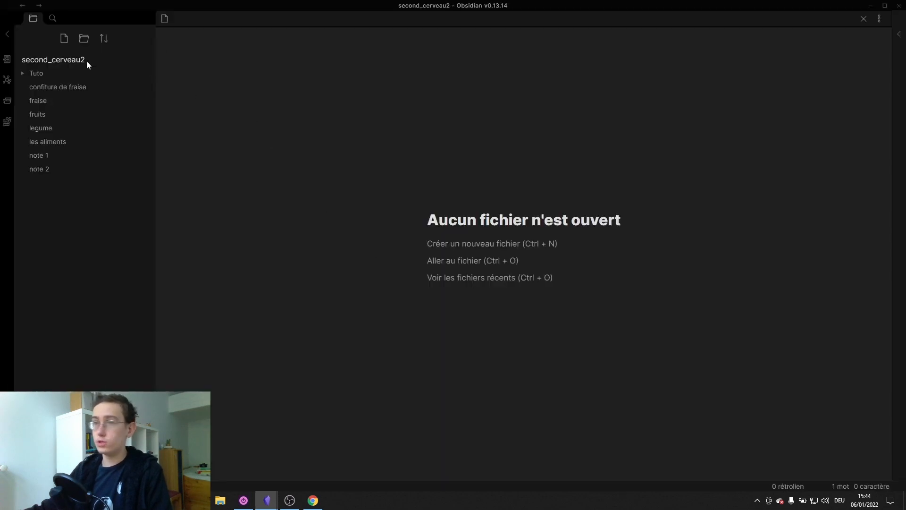
left_click(83, 77)
left_click(92, 86)
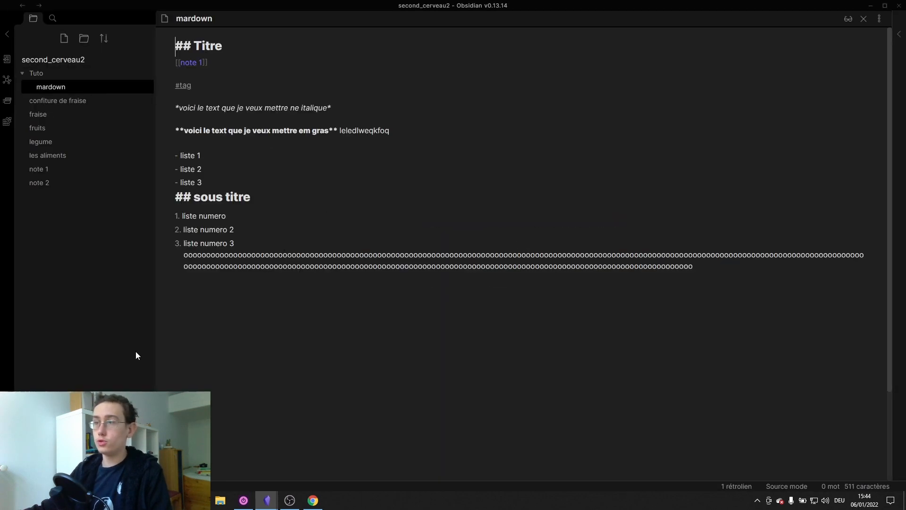
- Open the settings and examine the list of option categories and the contents of the "À propos" page
key("ctrl+comma")
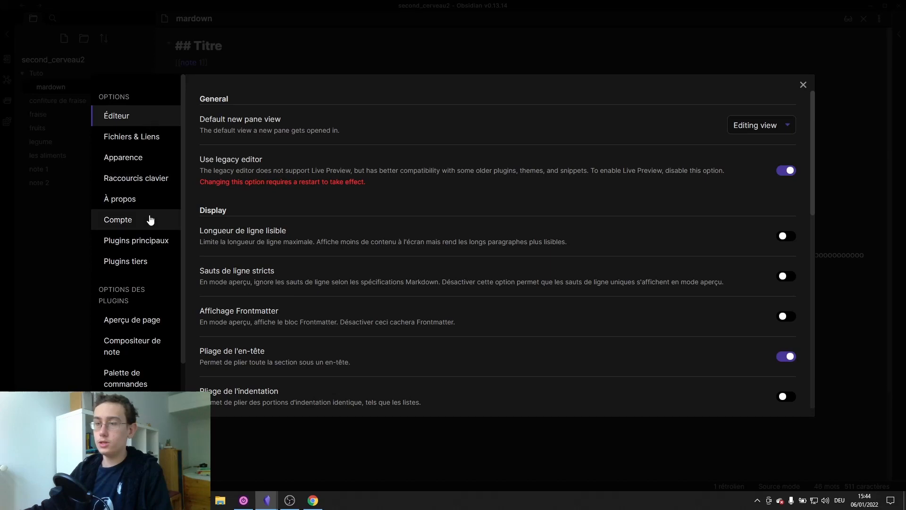
scroll(329, 302, "down", 2)
scroll(329, 301, "up", 2)
scroll(159, 277, "down", 2)
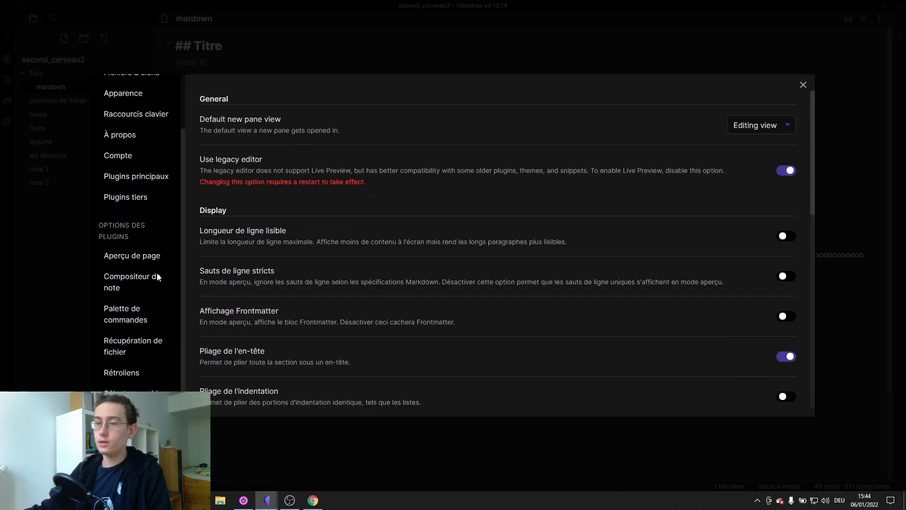
scroll(158, 277, "up", 2)
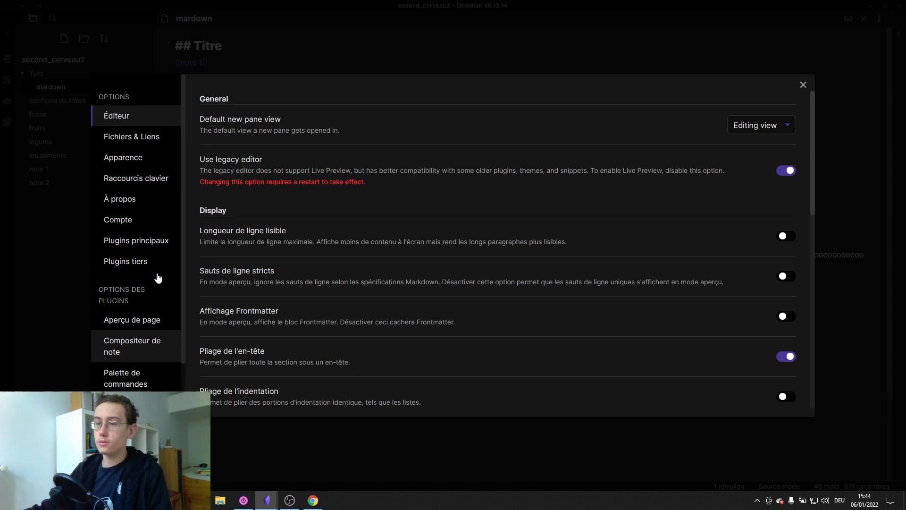
left_click(141, 200)
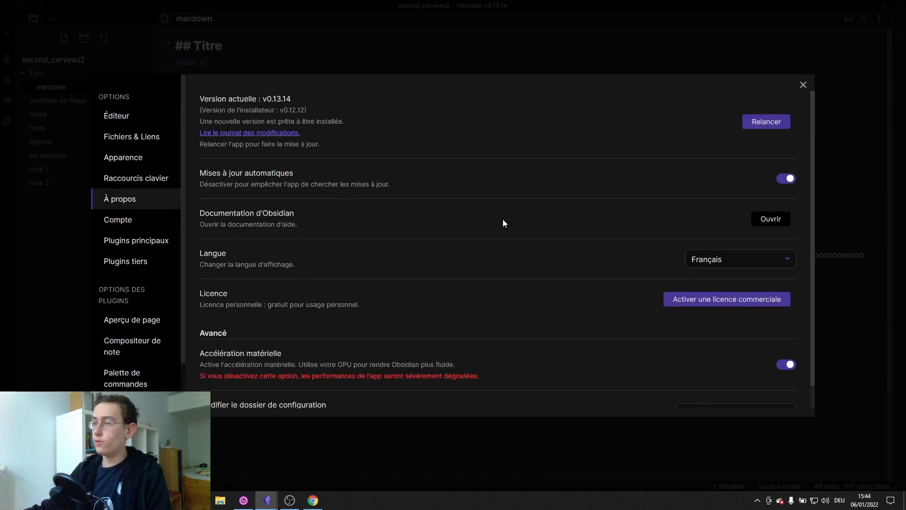
scroll(503, 223, "down", 1)
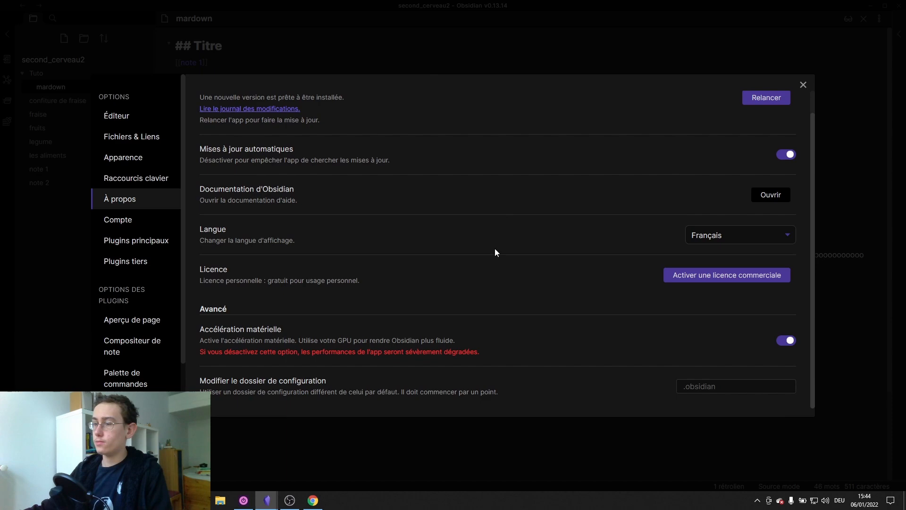
scroll(585, 386, "up", 1)
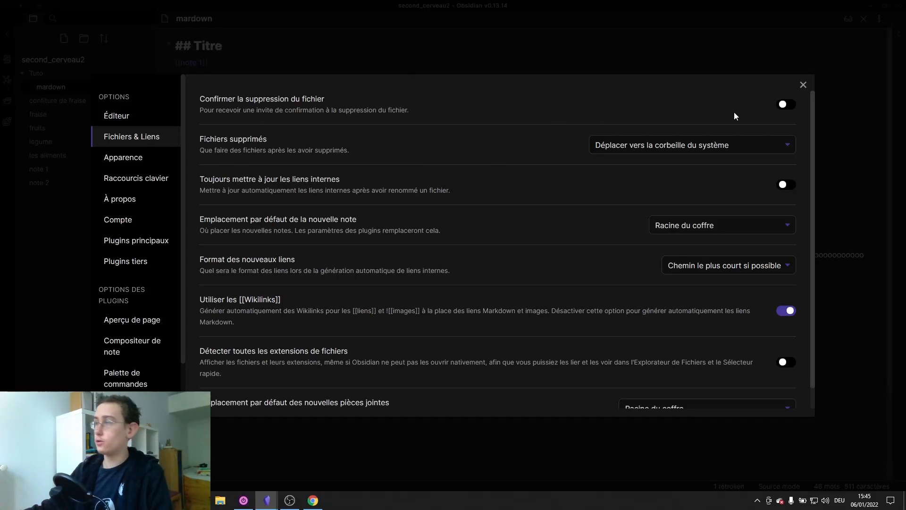
- Switch "Confirmer la suppression du fichier" on and back off twice in the Fichiers & Liens settings
left_click(785, 108)
left_click(785, 107)
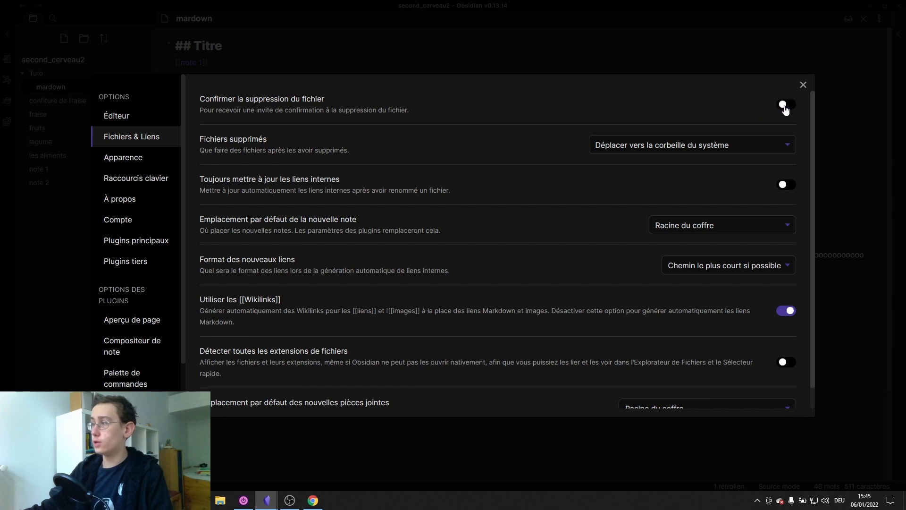
left_click(785, 107)
left_click(785, 108)
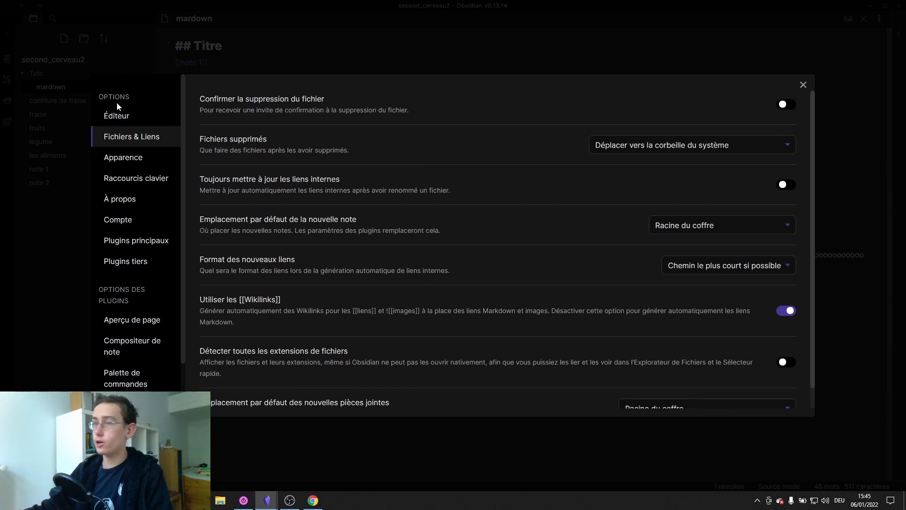
- Review the Éditeur display and behavior options down to the tabulation settings, and close the settings
left_click(118, 115)
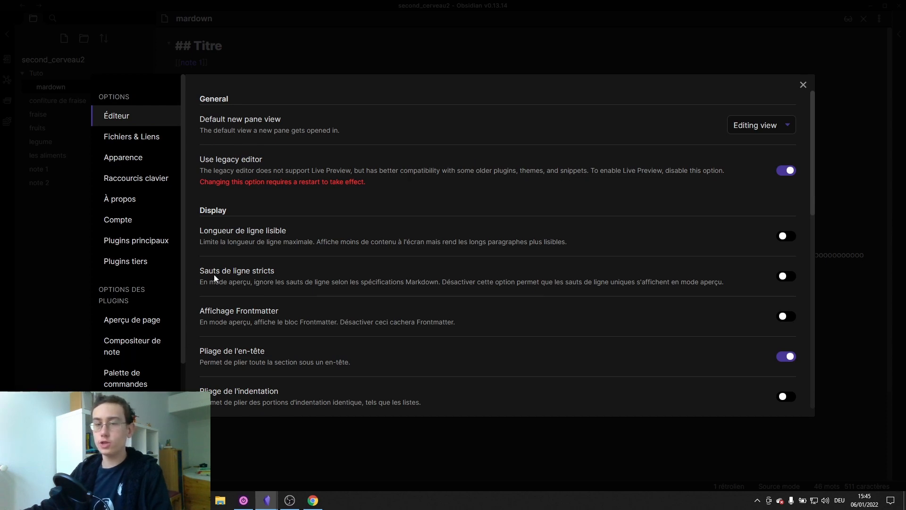
scroll(359, 295, "down", 3)
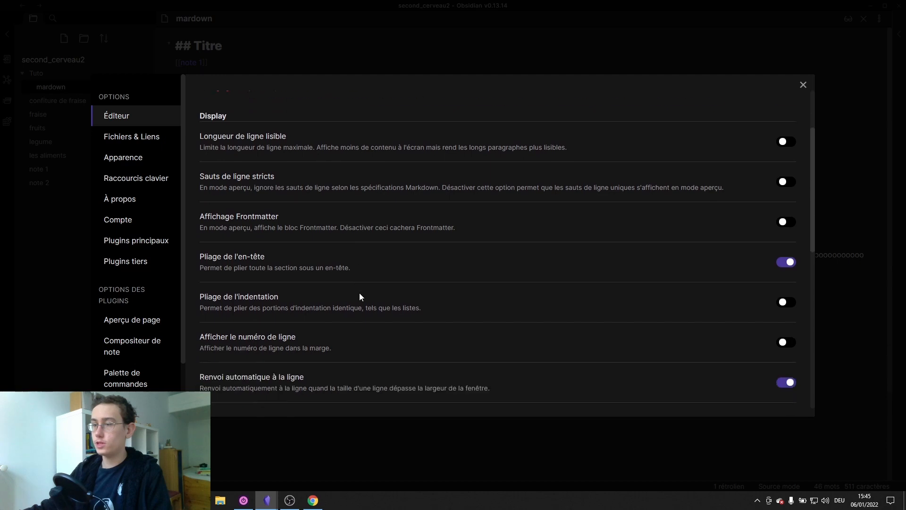
scroll(360, 296, "down", 1)
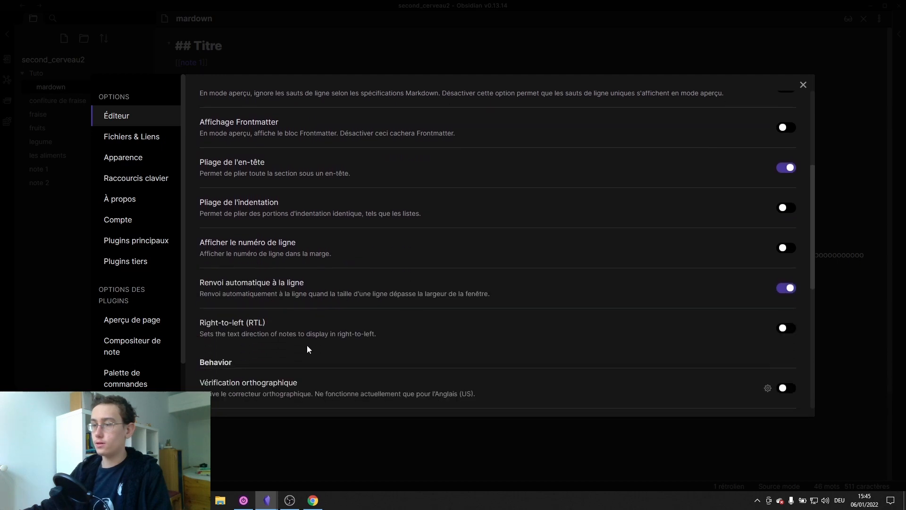
scroll(308, 349, "down", 4)
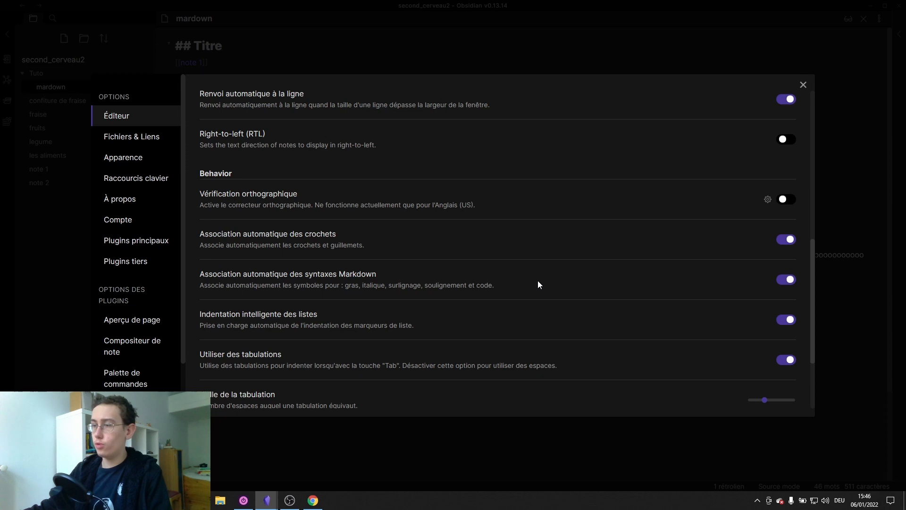
left_click(803, 84)
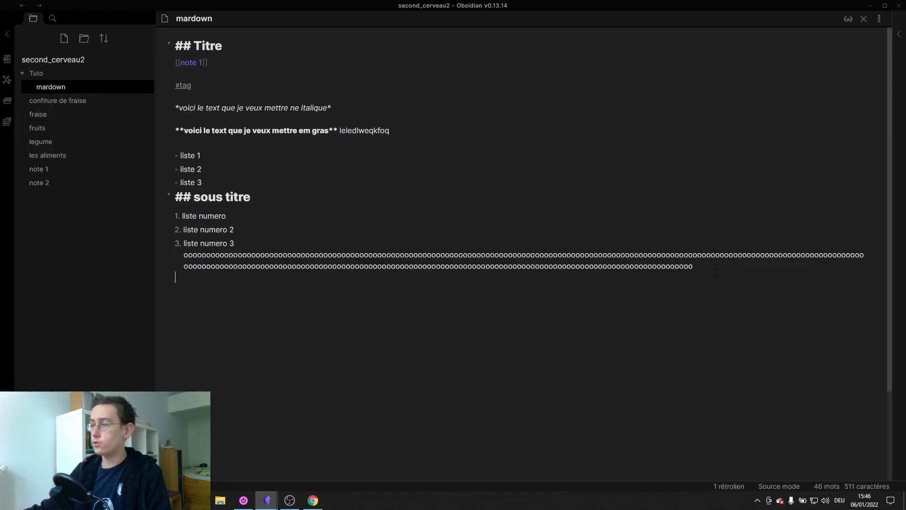
- Insert an auto-paired "[[]]" on a new line at the end of the mardown note, and delete the brackets
key("Return")
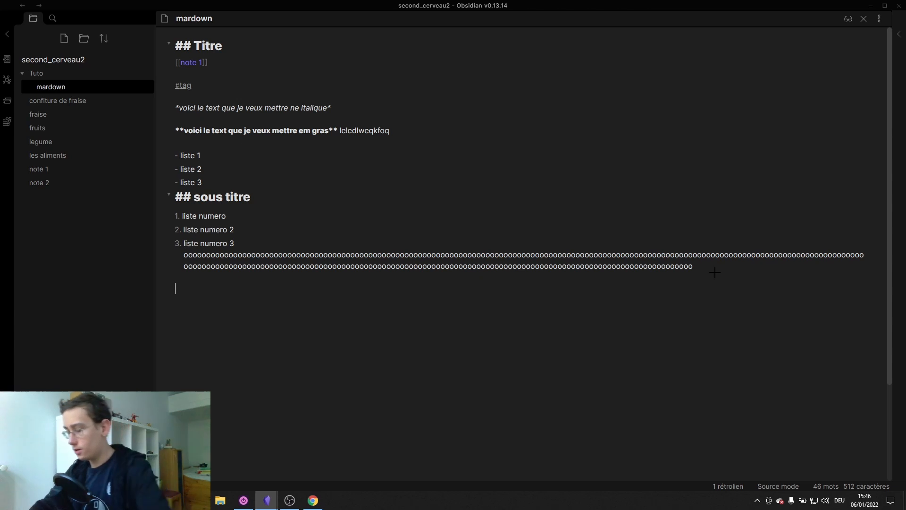
type("[[")
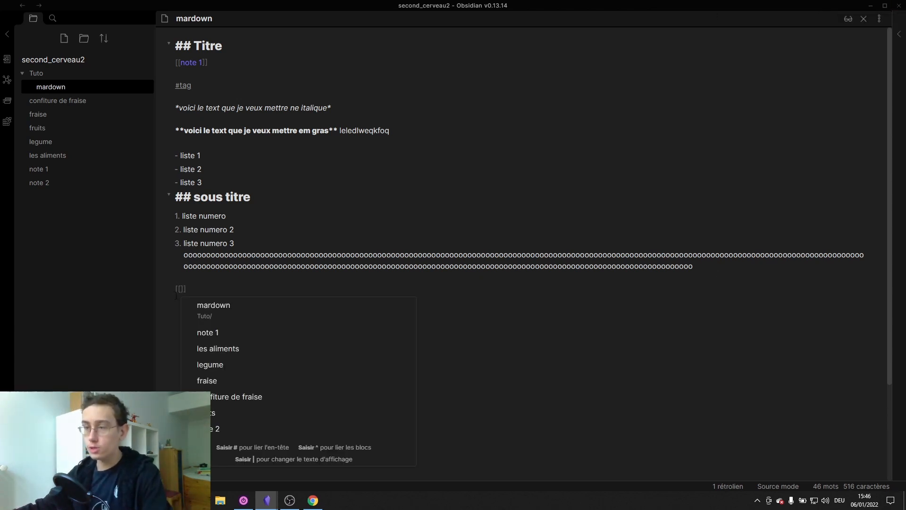
left_click(201, 291)
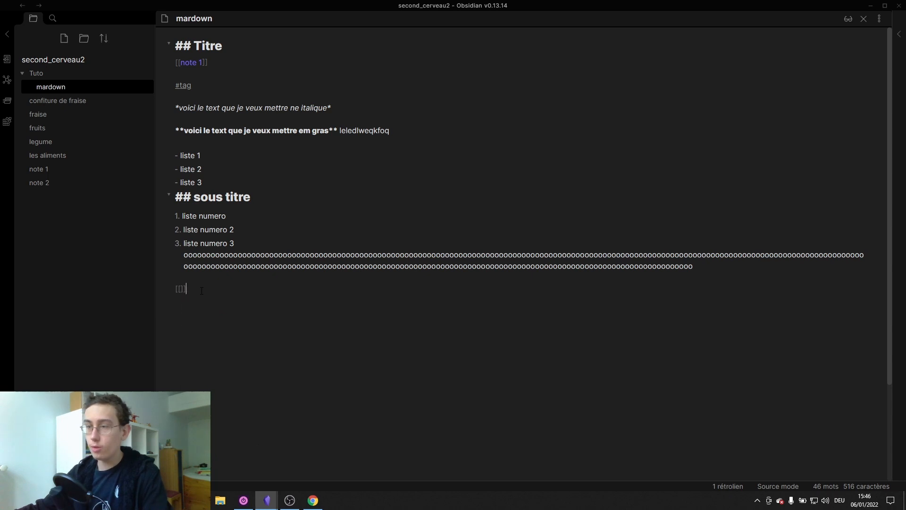
left_click_drag(189, 291, 180, 290)
key("BackSpace")
key("BackSpace")
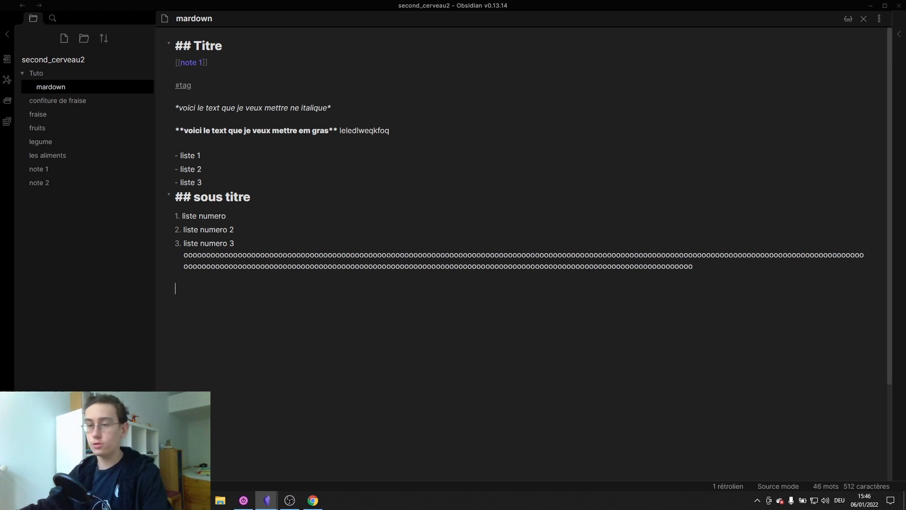
- Disable "Association automatique des crochets" in the editor settings and close the settings
key("ctrl+comma")
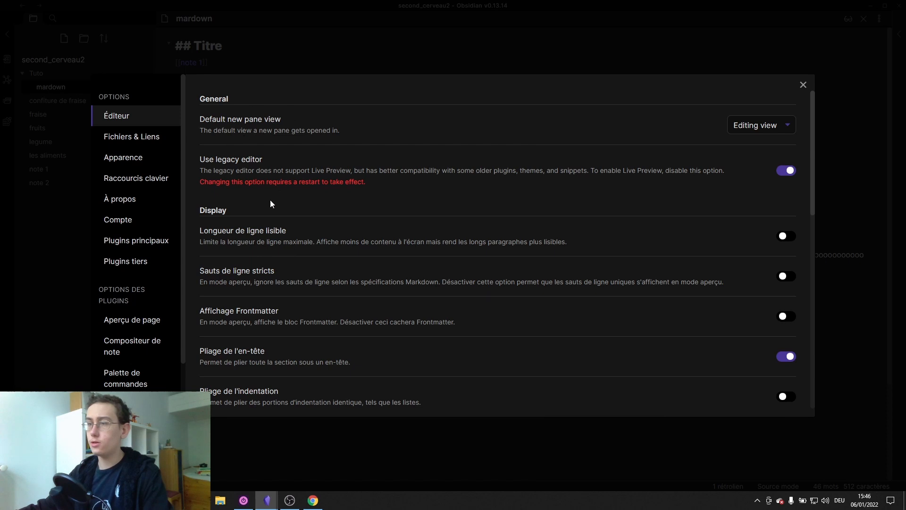
scroll(291, 291, "down", 10)
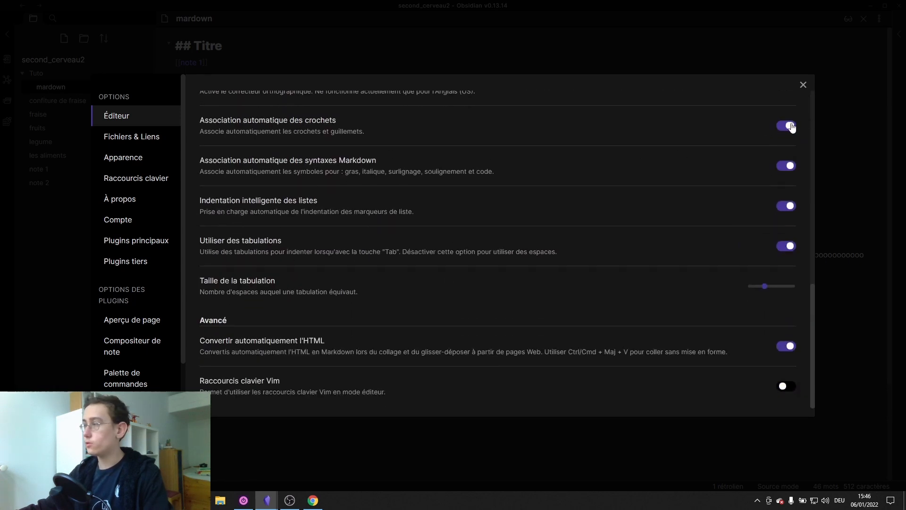
left_click(803, 85)
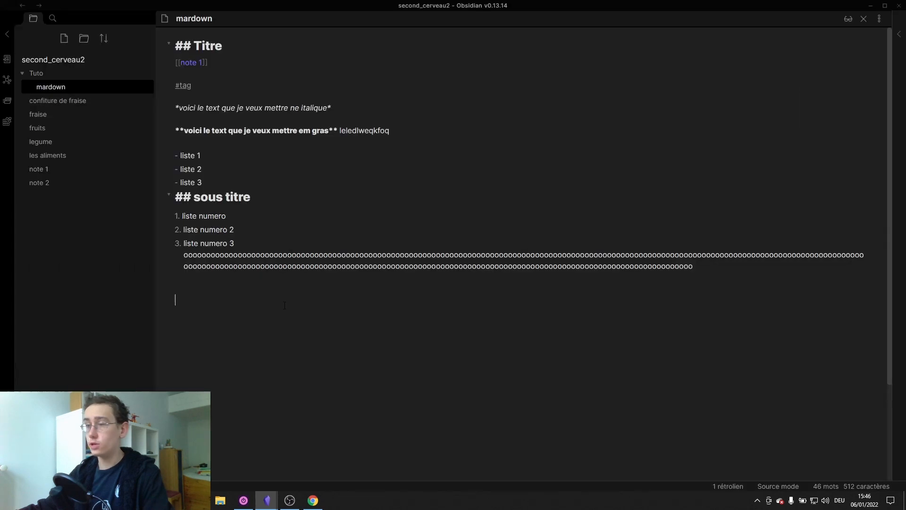
- Enter "[[lloloklo]" with a manually added closing bracket at the end of the note, and erase the link text
type("[[")
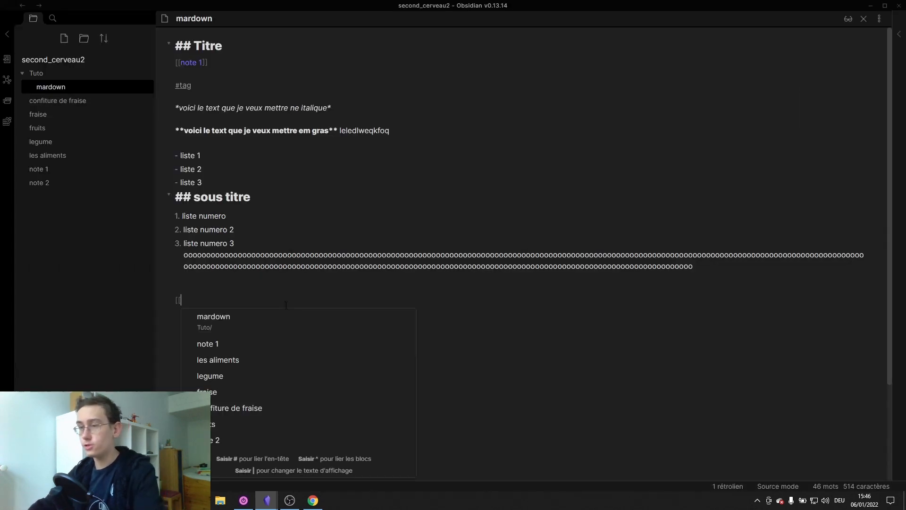
type("lloloklo")
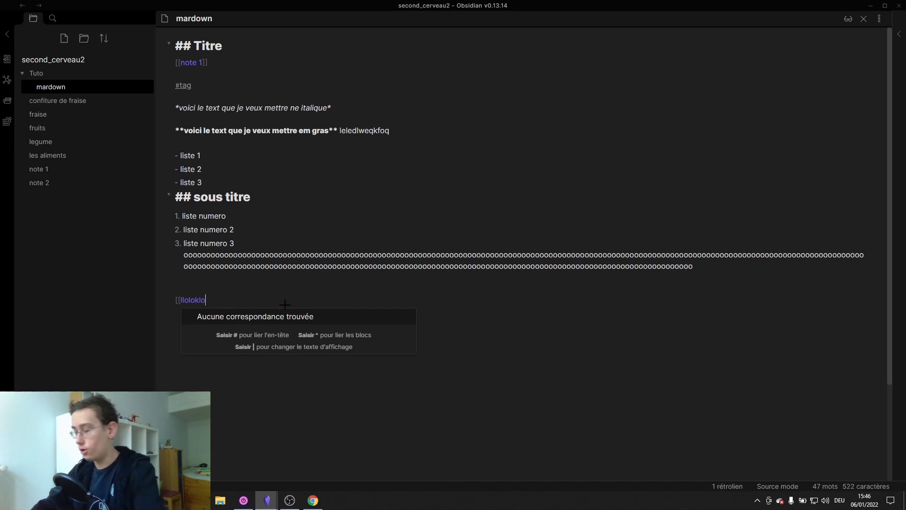
type("]")
key("BackSpace")
key("BackSpace")
key("BackSpace")
key("BackSpace")
key("BackSpace")
key("BackSpace")
key("BackSpace")
key("BackSpace")
key("BackSpace")
key("BackSpace")
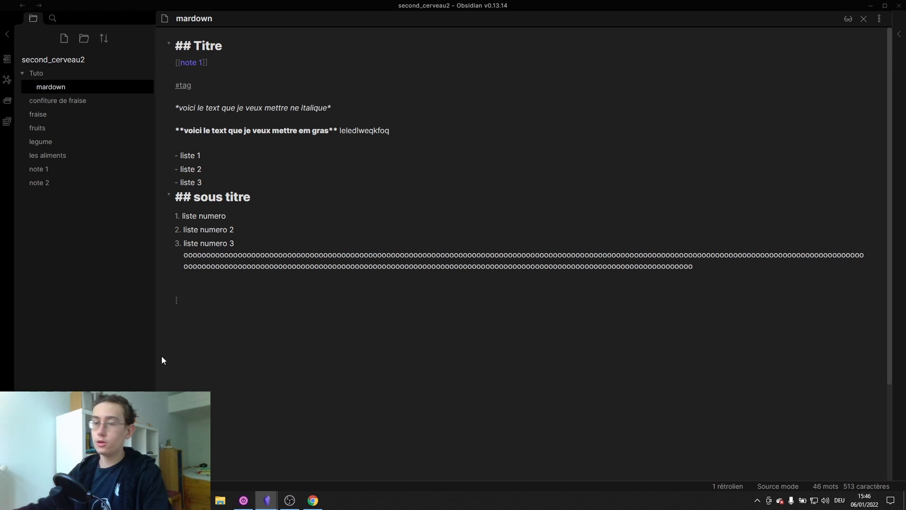
- Enable "Association automatique des crochets" in the editor settings and close the settings
key("ctrl+comma")
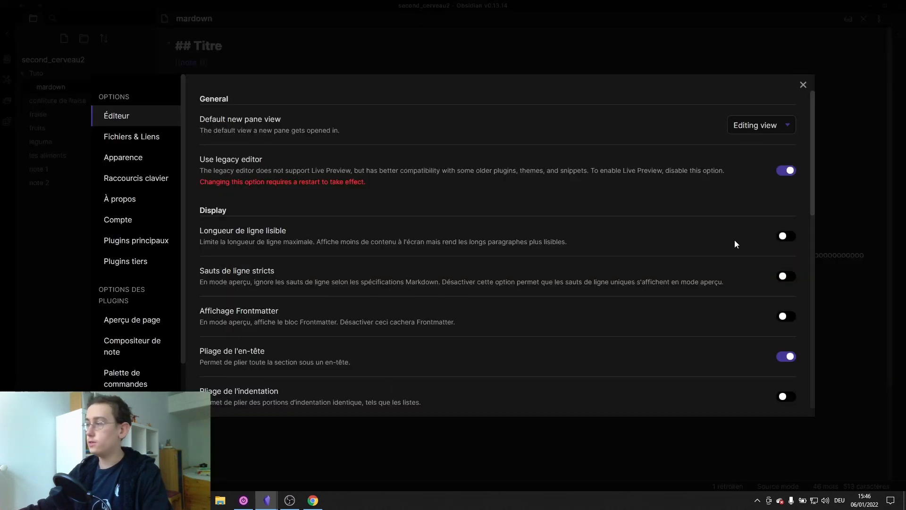
scroll(528, 254, "down", 10)
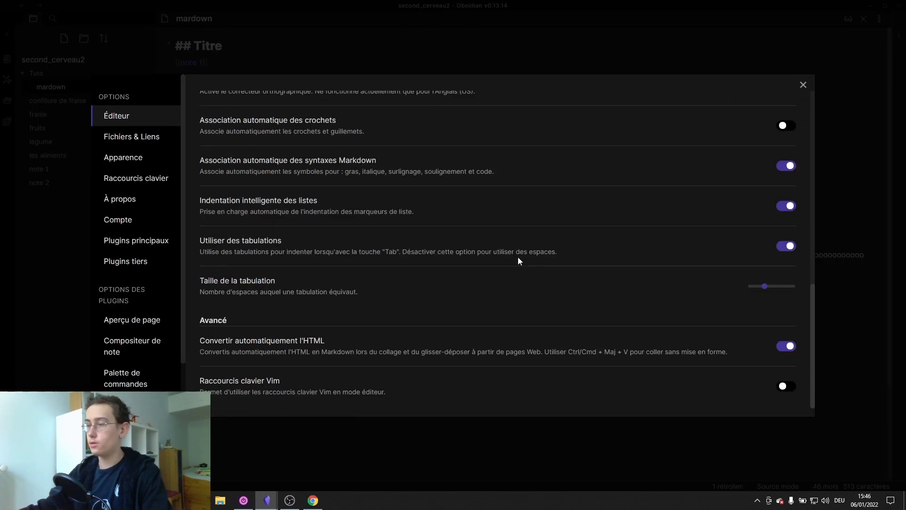
left_click(784, 125)
left_click(803, 85)
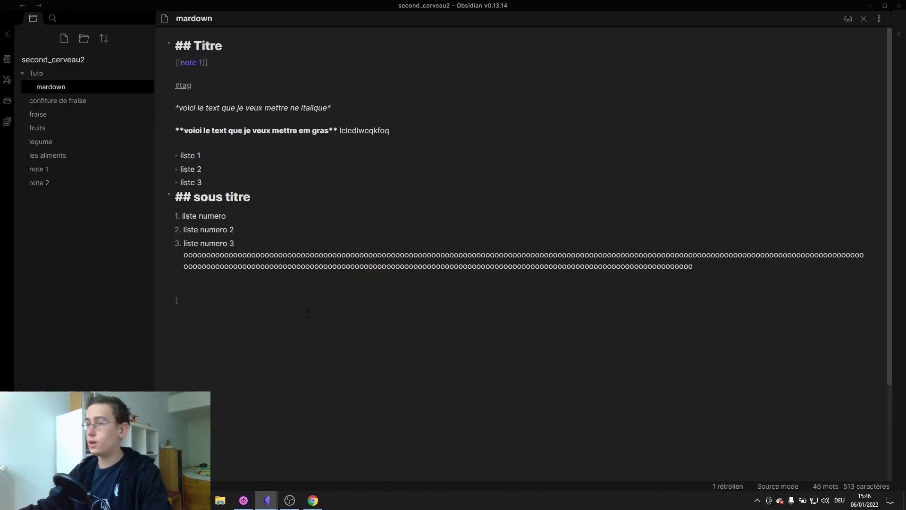
- Enter an auto-paired "[[olololo]]" link on the blank line above the stray bracket, and erase it
left_click(264, 290)
type("[[")
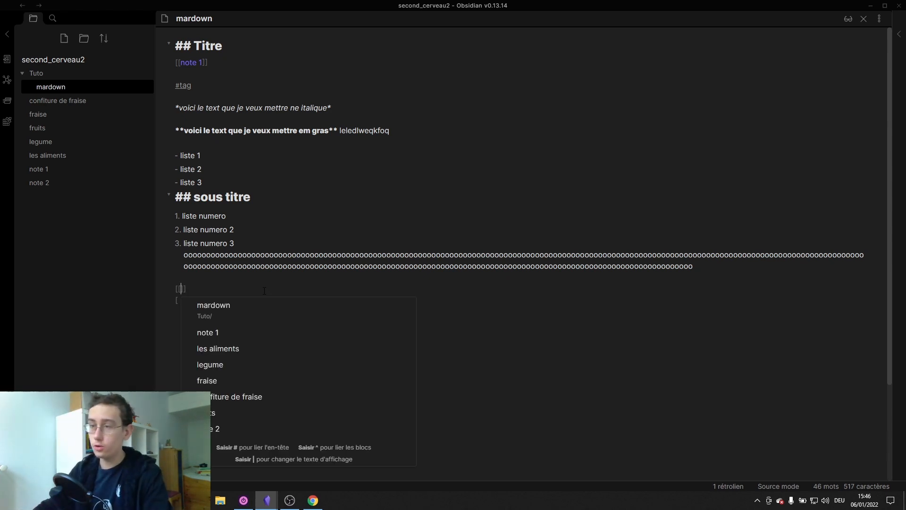
type("olololo")
key("BackSpace")
key("BackSpace")
key("BackSpace")
key("BackSpace")
key("BackSpace")
key("BackSpace")
key("BackSpace")
key("BackSpace")
key("BackSpace")
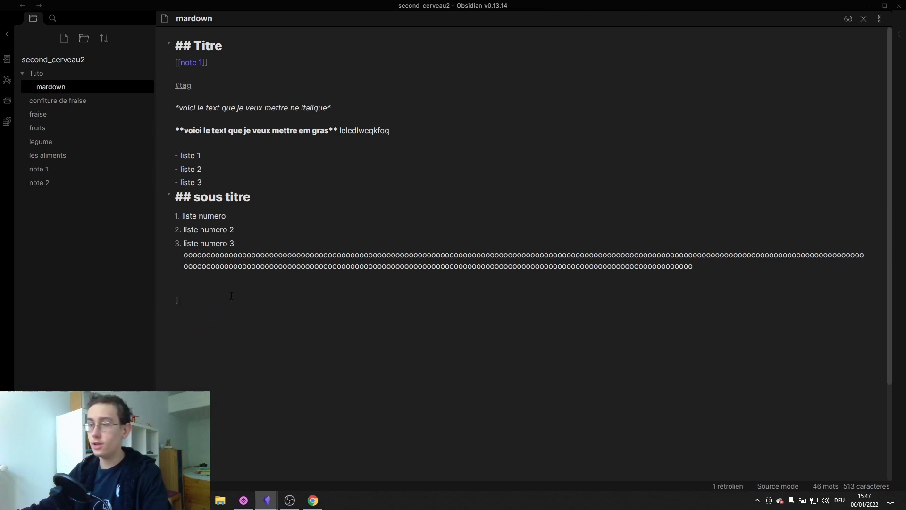
- Delete the stray bracket and the extra blank lines at the end of the mardown note
key("BackSpace")
key("BackSpace")
key("BackSpace")
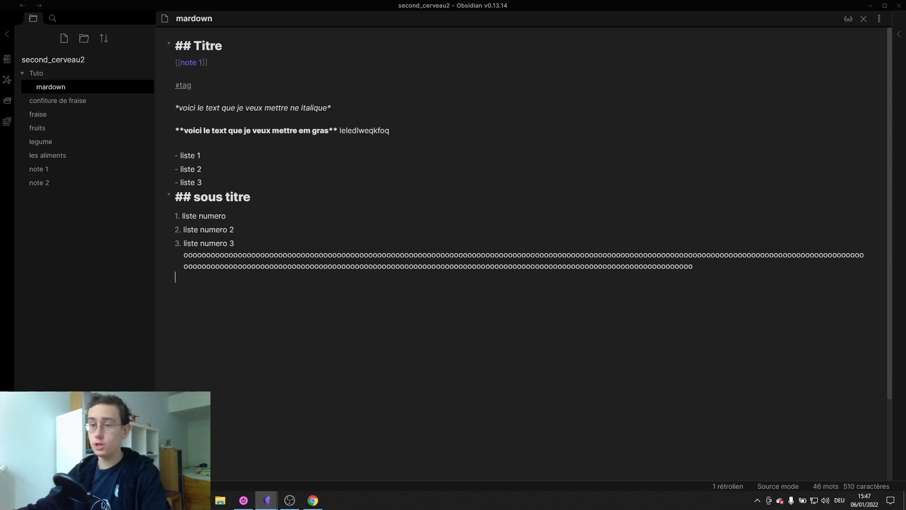
- Review the Markdown pairing, list indentation and tabulation options in the editor settings, and return to the end of the mardown note
key("ctrl+comma")
scroll(646, 272, "down", 10)
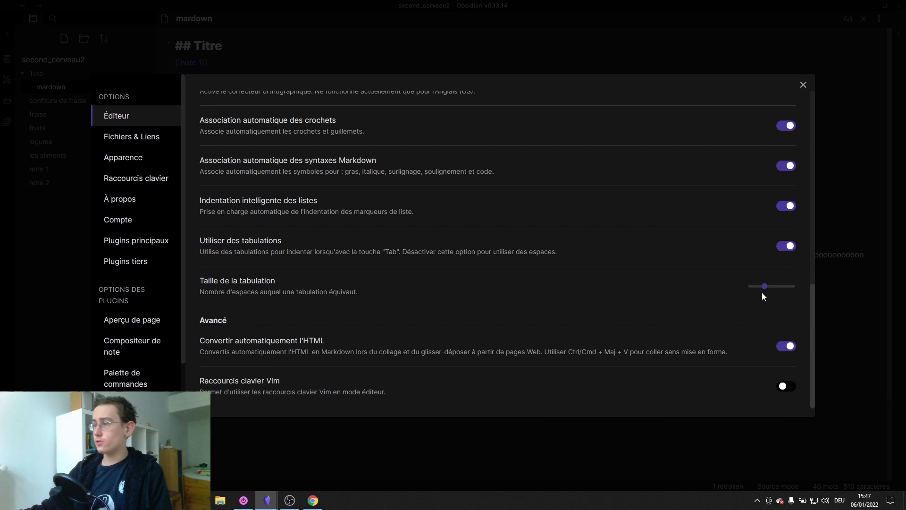
left_click(803, 86)
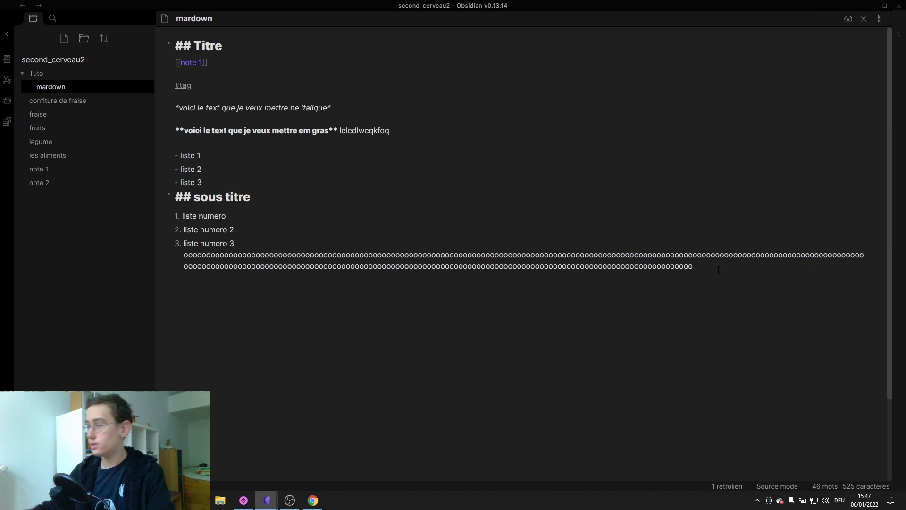
left_click(695, 270)
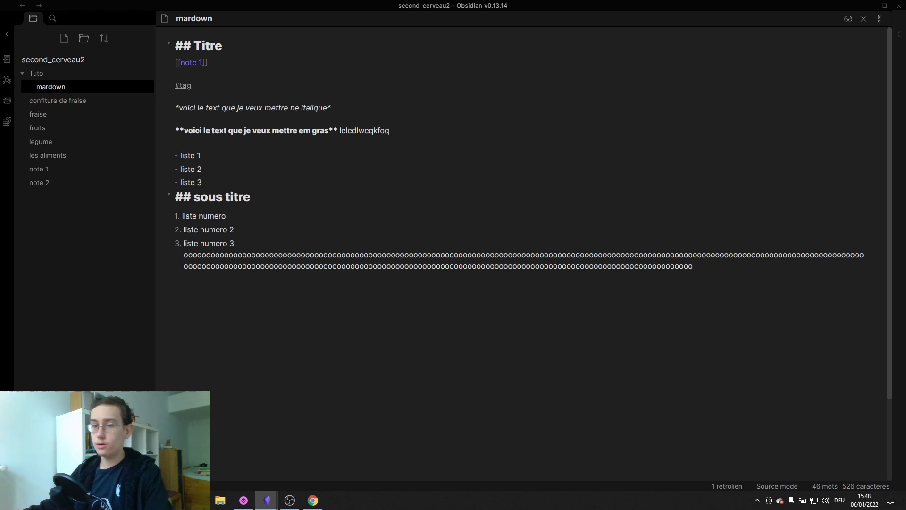
- Open the Fichiers & Liens settings and switch "Confirmer la suppression du fichier" on and back off
key("ctrl+comma")
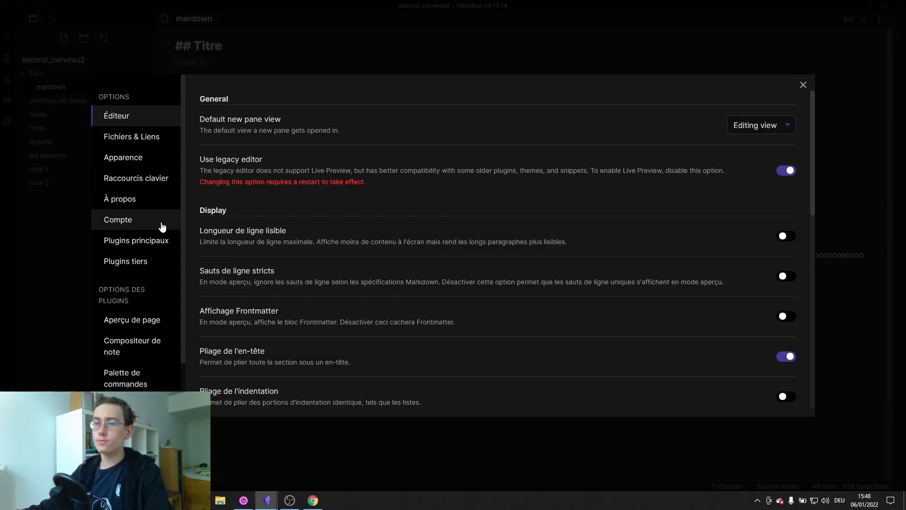
left_click(144, 138)
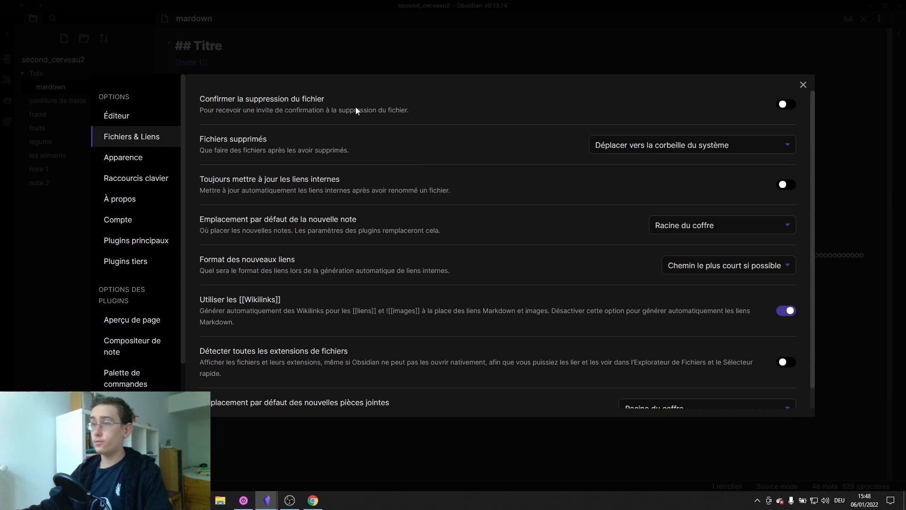
left_click(785, 105)
left_click(785, 105)
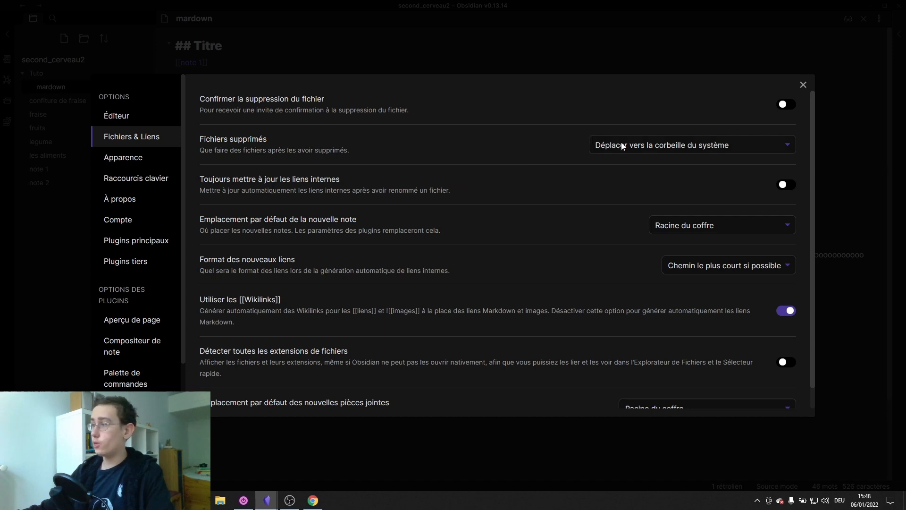
- Set "Fichiers supprimés" to "Déplacer vers la corbeille d'Obsidian (dossier .trash)" and close the settings
left_click(723, 146)
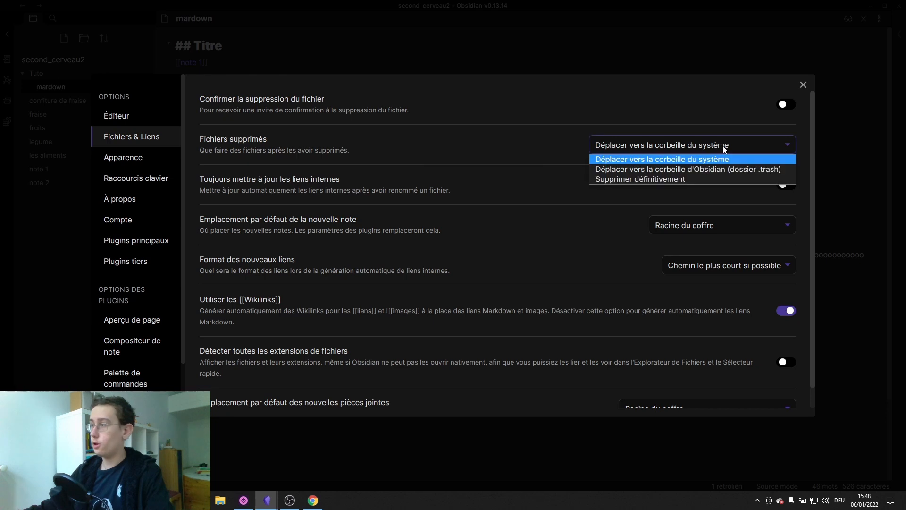
left_click(635, 190)
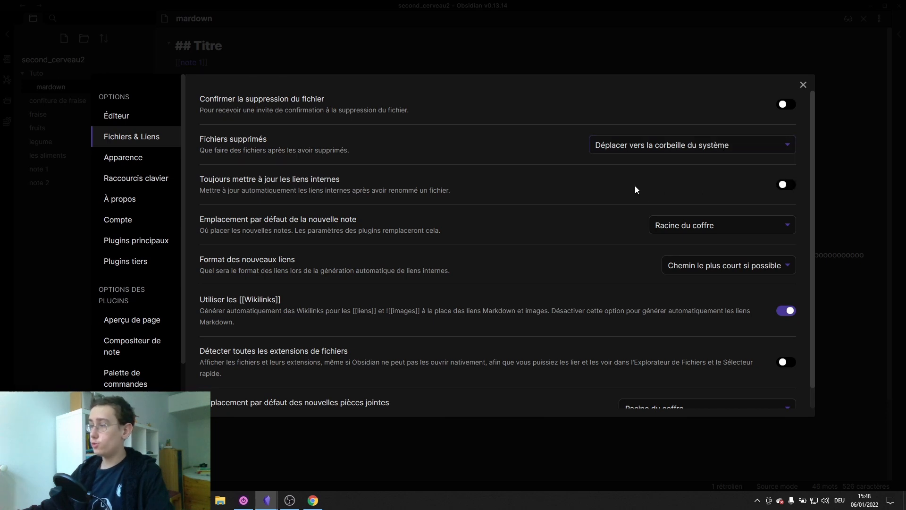
left_click(655, 149)
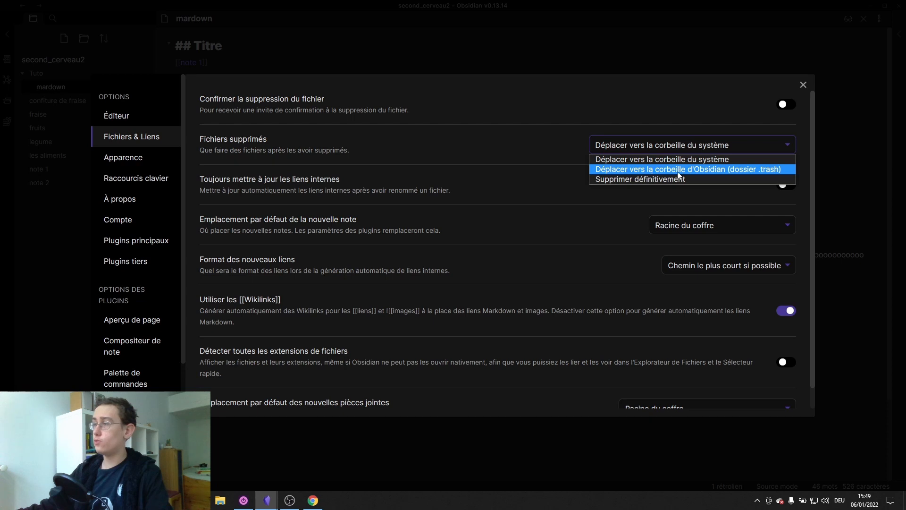
left_click(698, 172)
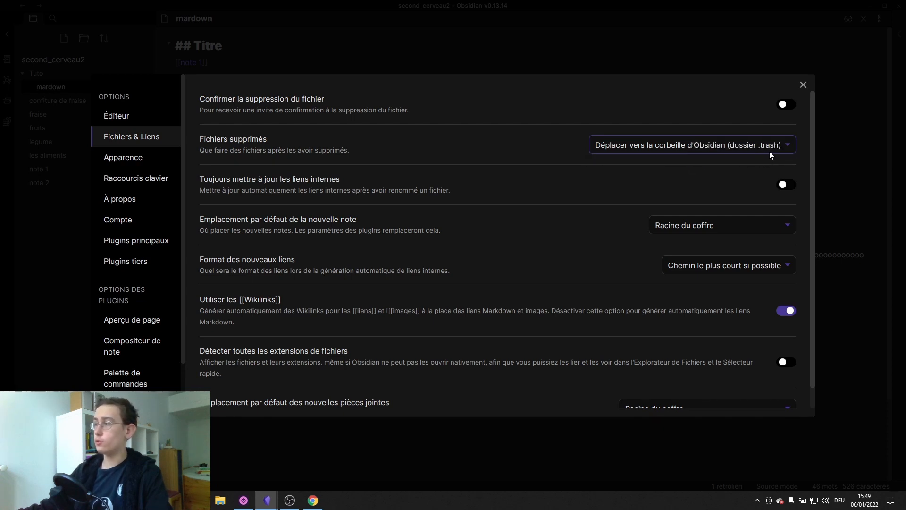
left_click(803, 86)
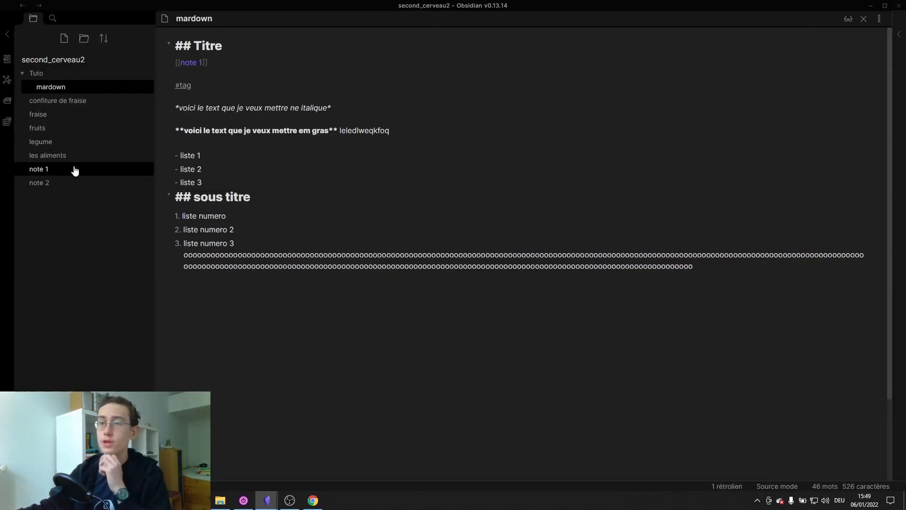
- Open note 2 and delete it from the vault
left_click(77, 181)
right_click(77, 181)
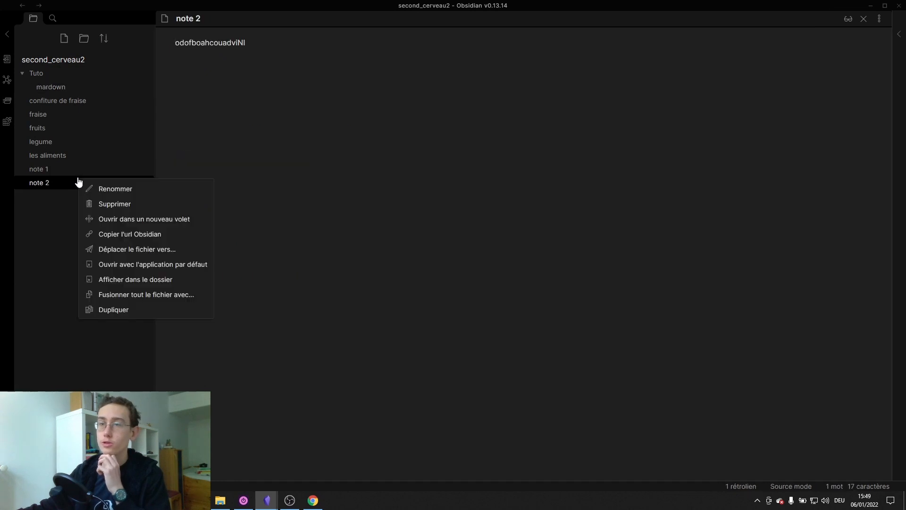
left_click(115, 206)
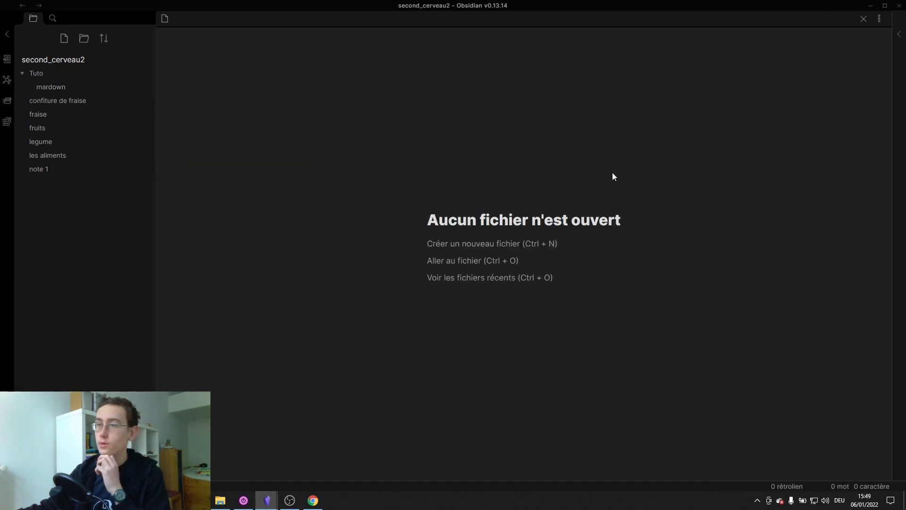
- Switch to the Windows file explorer and open the .trash folder inside second_cerveau2
left_click(871, 5)
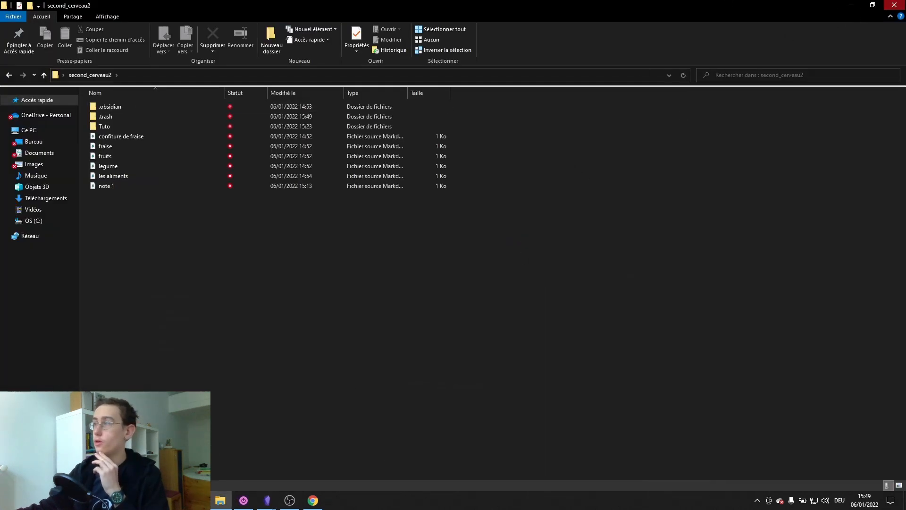
left_click(895, 5)
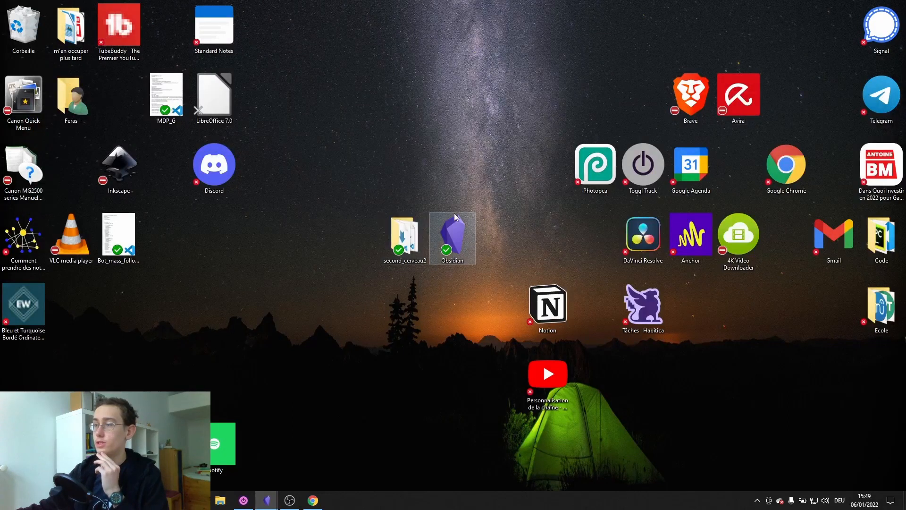
double_click(399, 233)
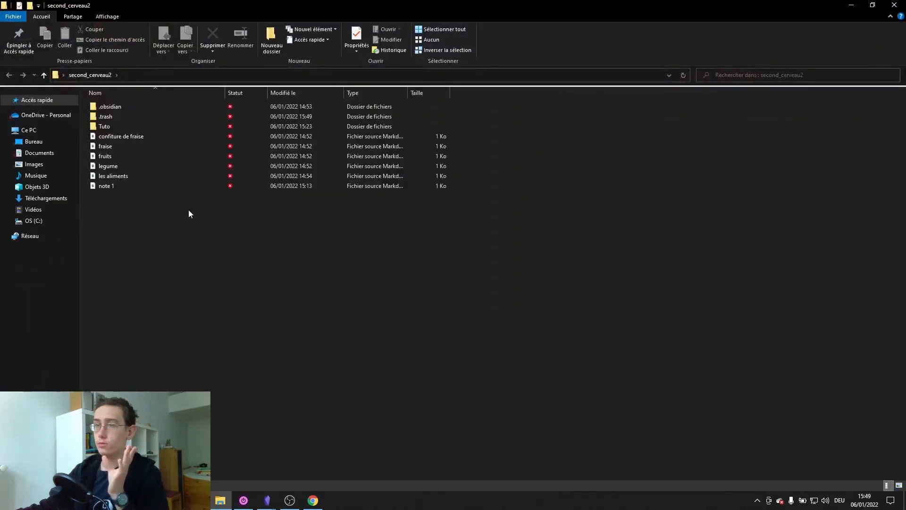
double_click(134, 118)
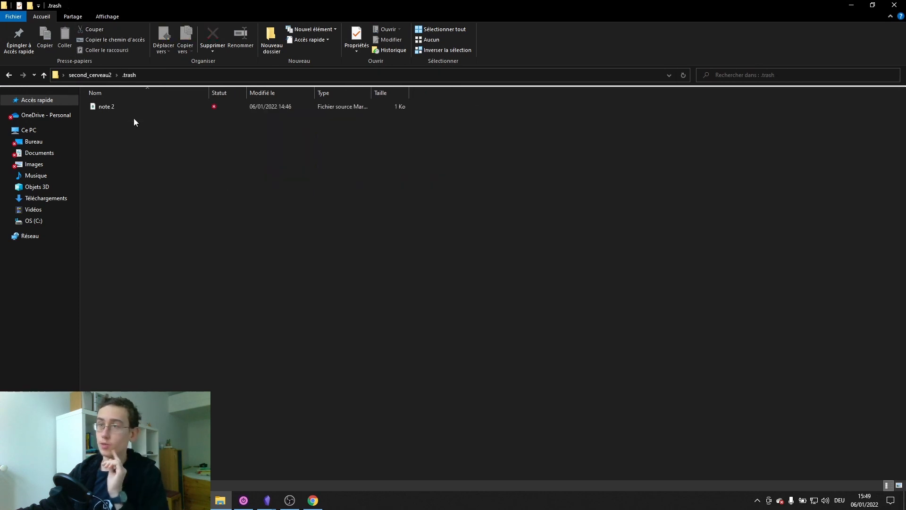
- Move note 2 from the .trash folder back into second_cerveau2 and display that folder
right_click(131, 108)
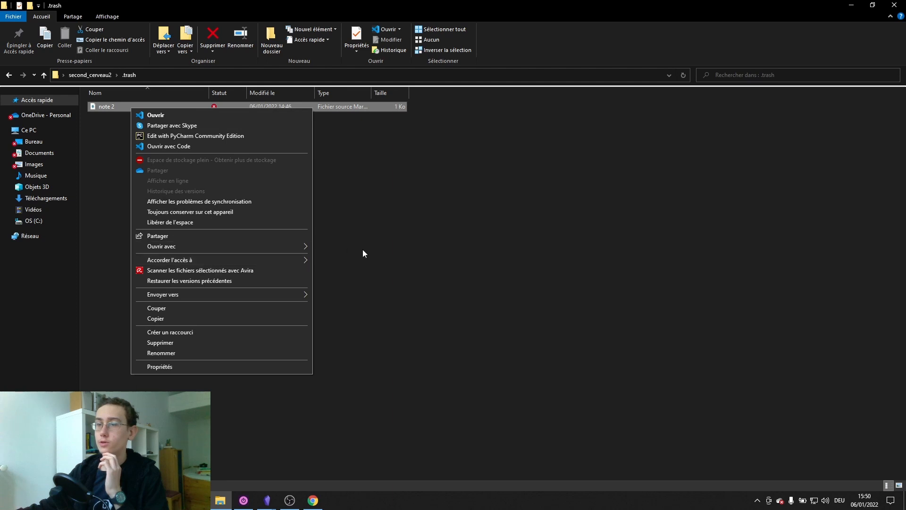
left_click(146, 105)
left_click_drag(111, 108, 97, 73)
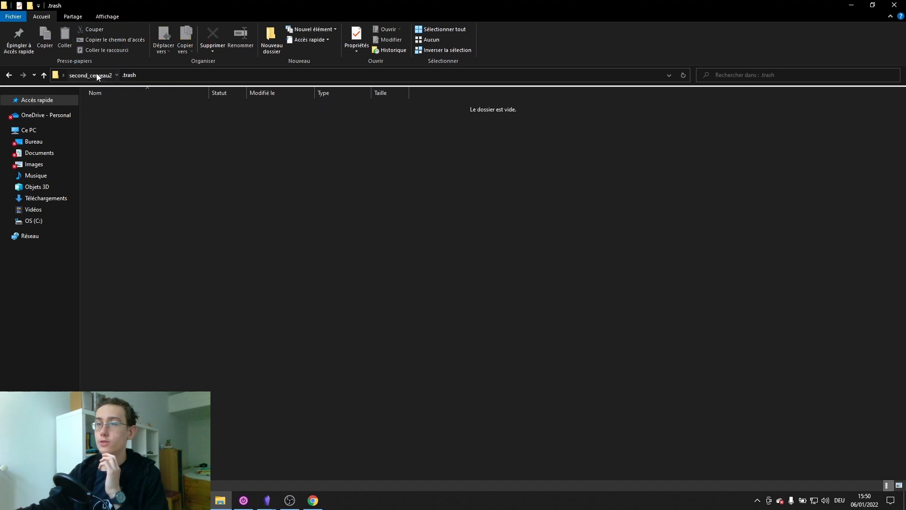
left_click(96, 75)
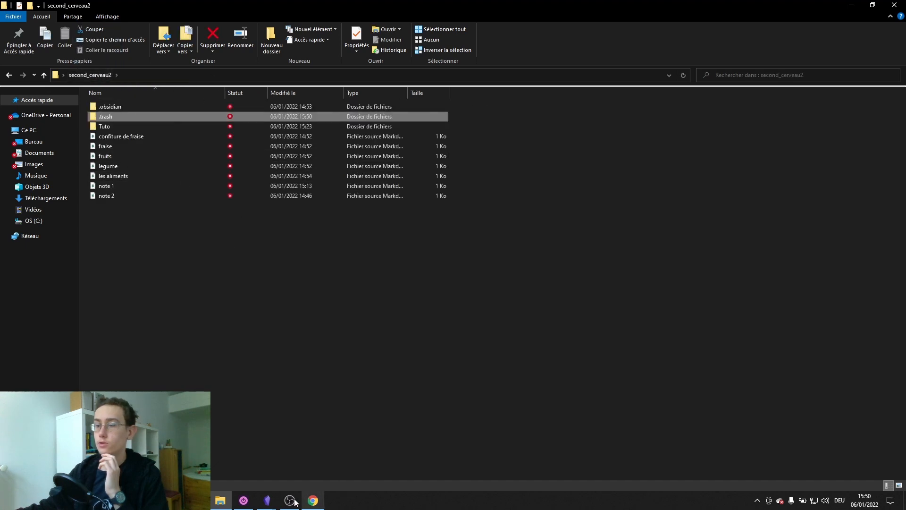
- Switch back to the second_cerveau2 vault in Obsidian and view the restored note 2, then note 1
left_click(267, 500)
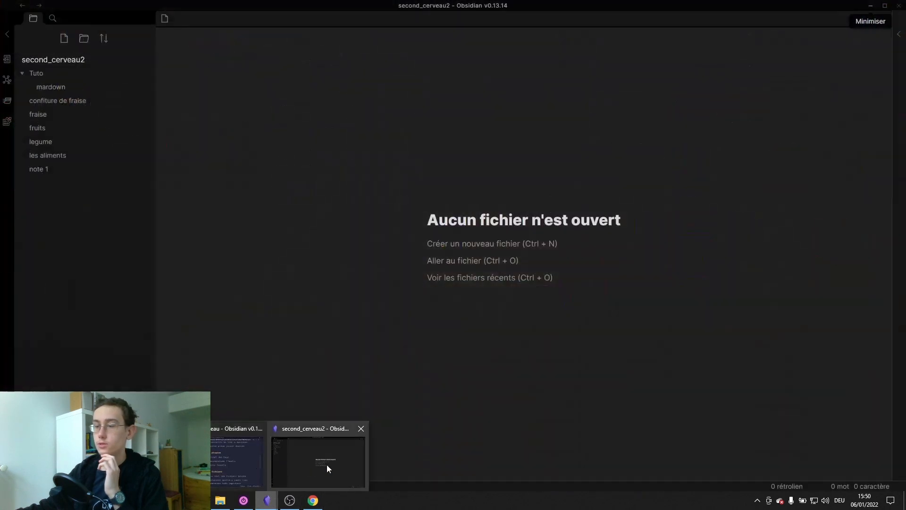
left_click(326, 465)
left_click(78, 183)
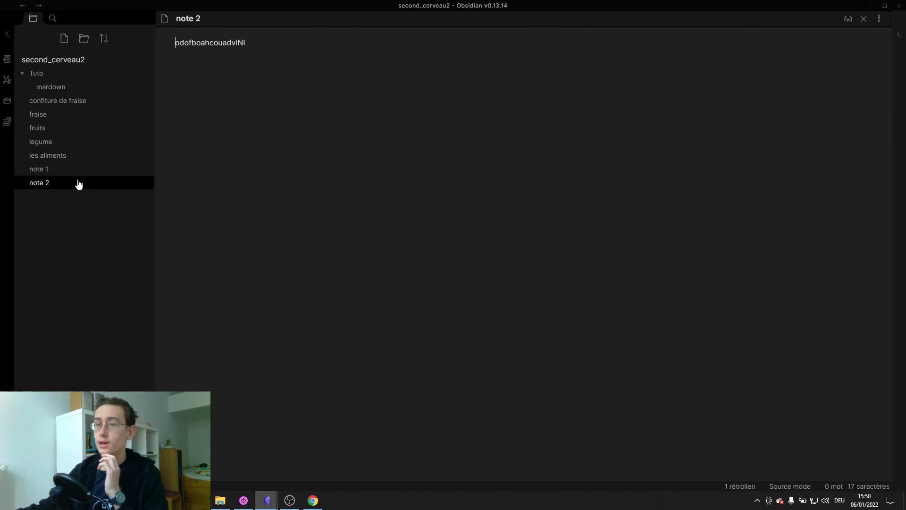
left_click(78, 172)
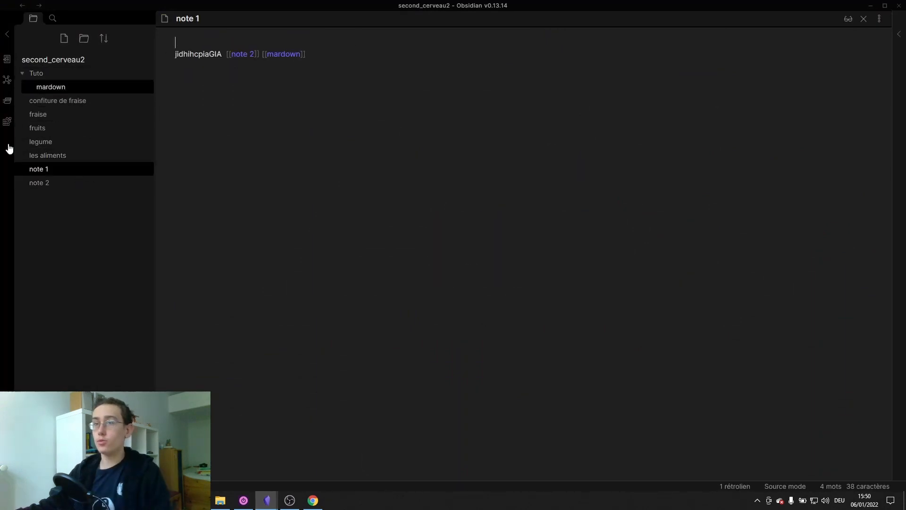
- Enable "Toujours mettre à jour les liens internes" in the Fichiers & Liens settings and close the settings
key("ctrl+comma")
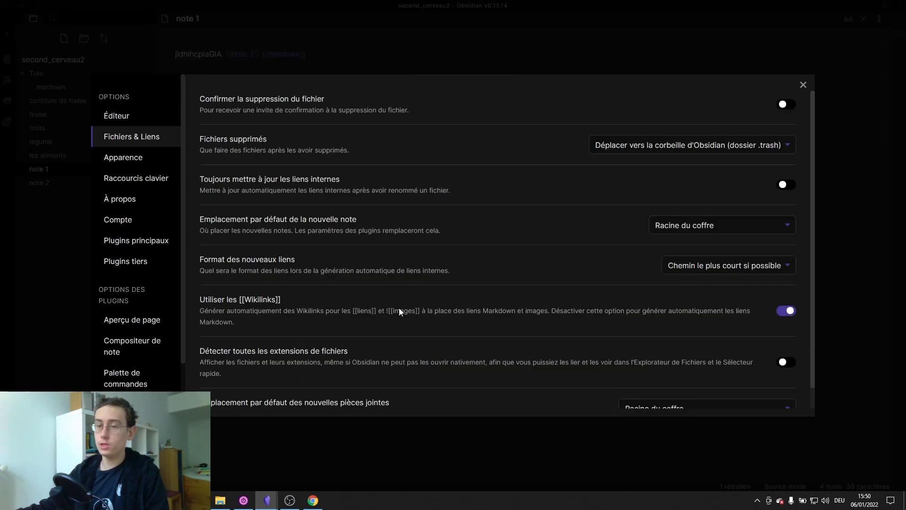
left_click(729, 146)
left_click(731, 145)
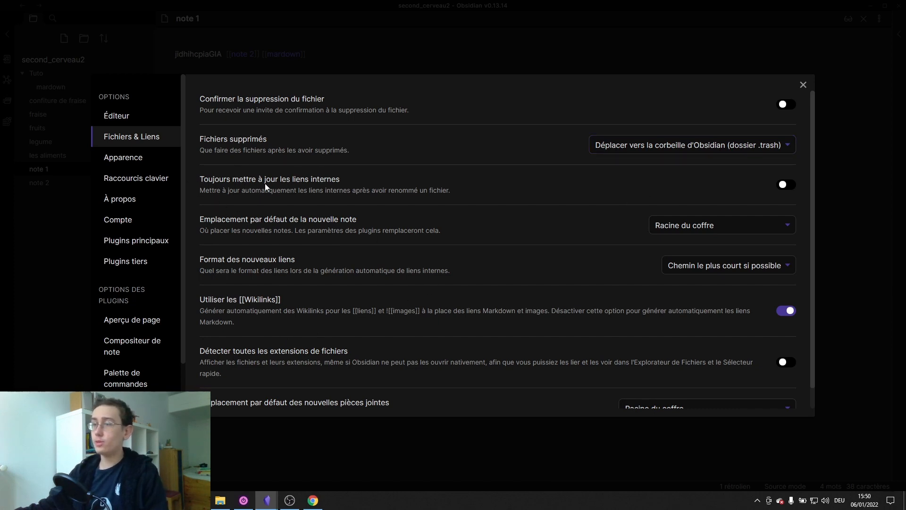
left_click(786, 185)
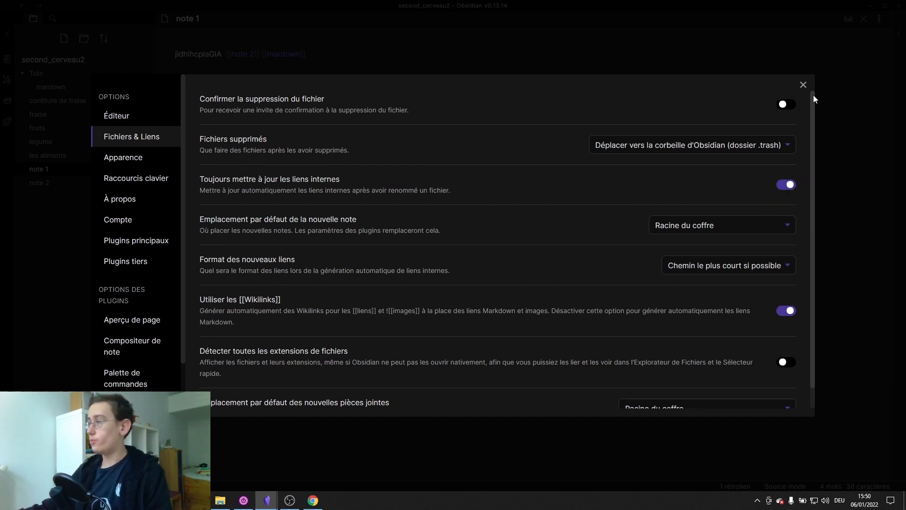
left_click(804, 85)
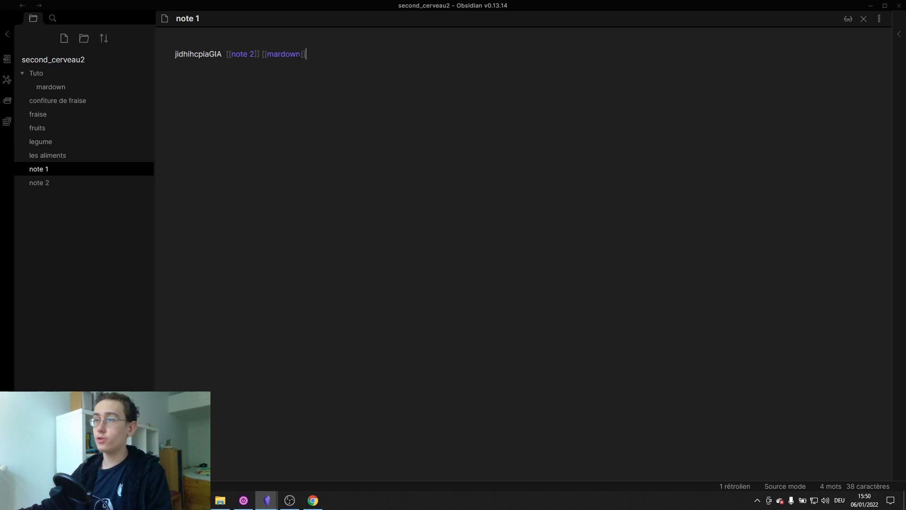
- Follow the note 2 link in note 1 and rename the linked note as "note 23"
left_click(242, 54, "ctrl")
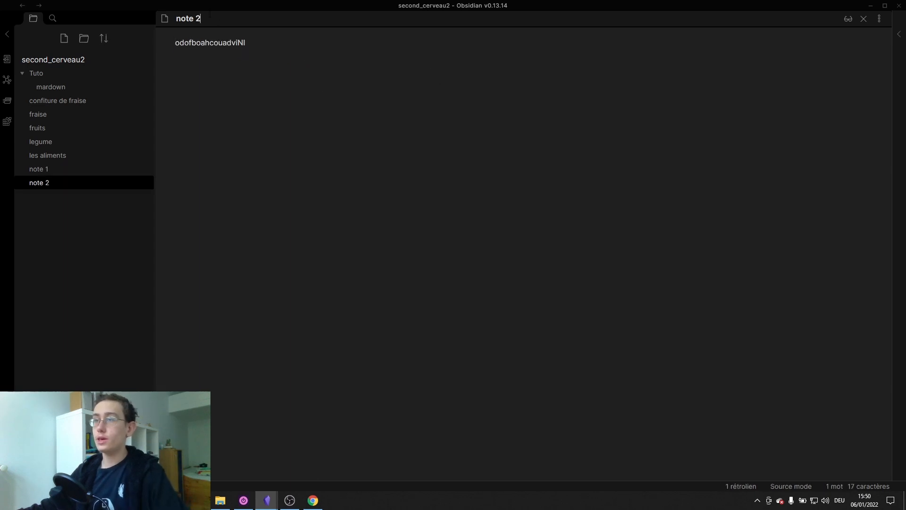
type("3")
key("Return")
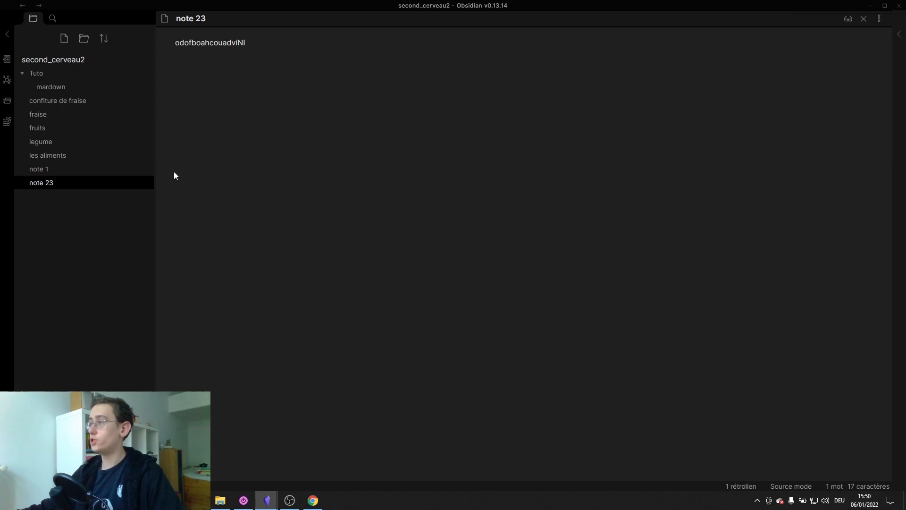
- Return to note 1 and remove the final 3 from its note 23 link, restoring it right after
left_click(22, 6)
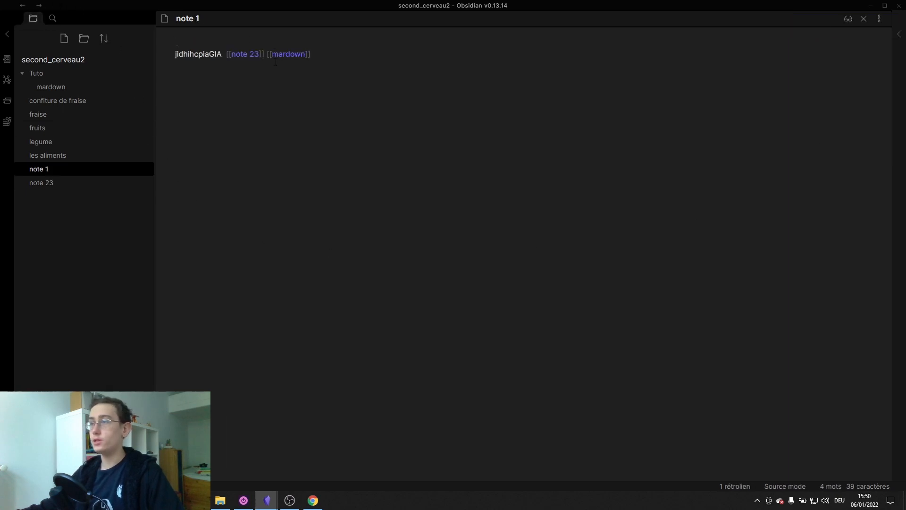
left_click_drag(228, 55, 257, 54)
left_click(258, 54)
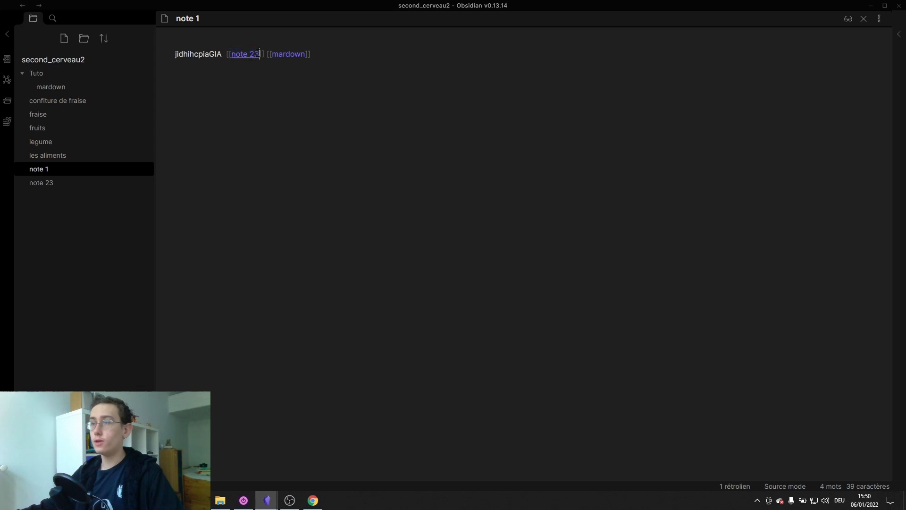
key("BackSpace")
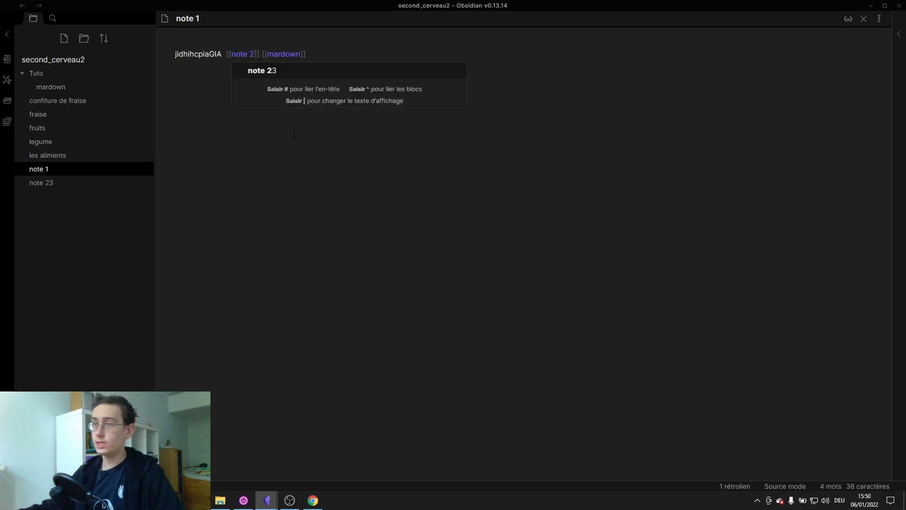
type("3")
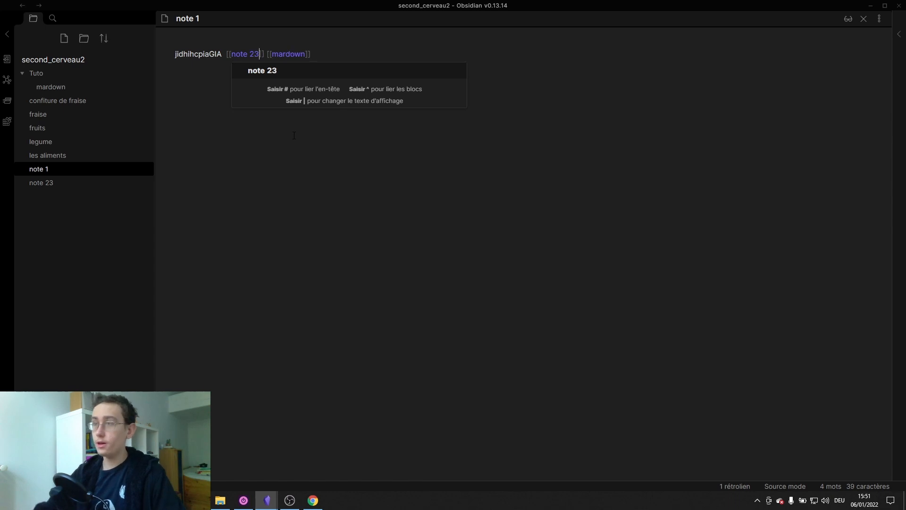
- Follow the note 23 link, rename the linked note as "note 2" and go back to note 1
key("alt+Return")
left_click(224, 16)
key("BackSpace")
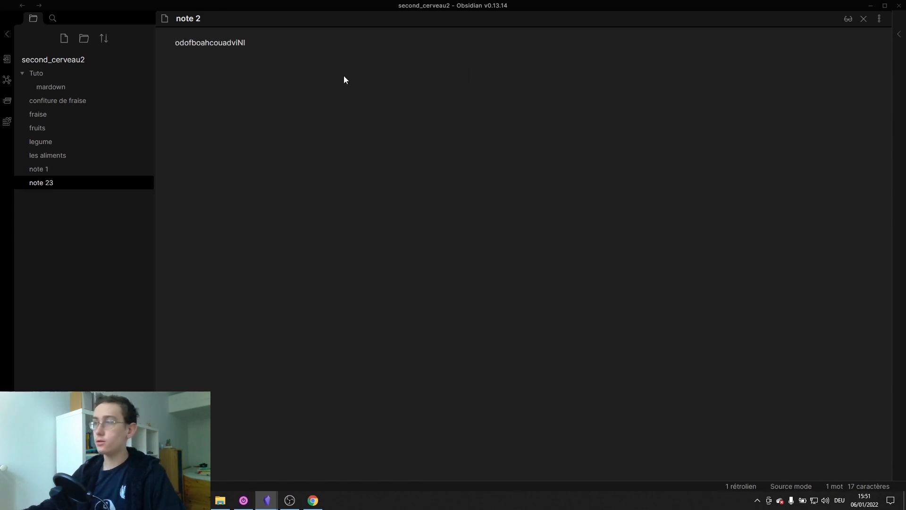
key("Return")
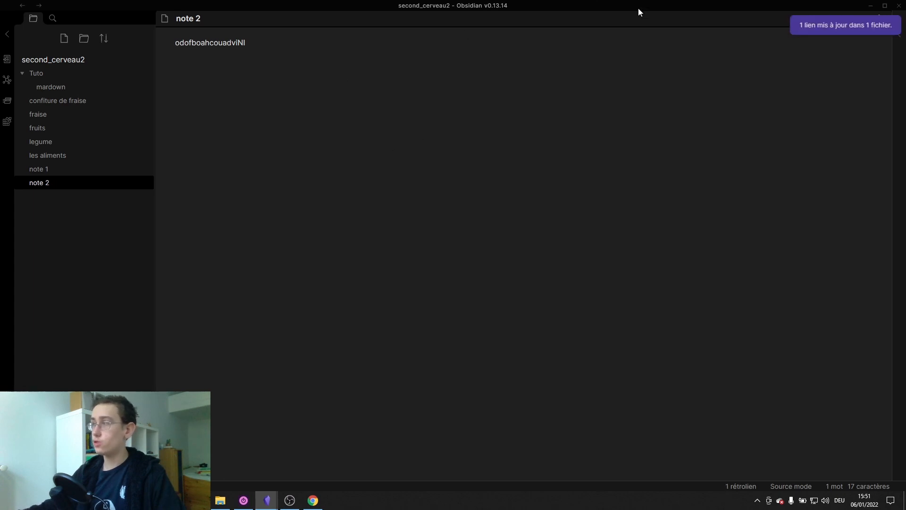
left_click(22, 5)
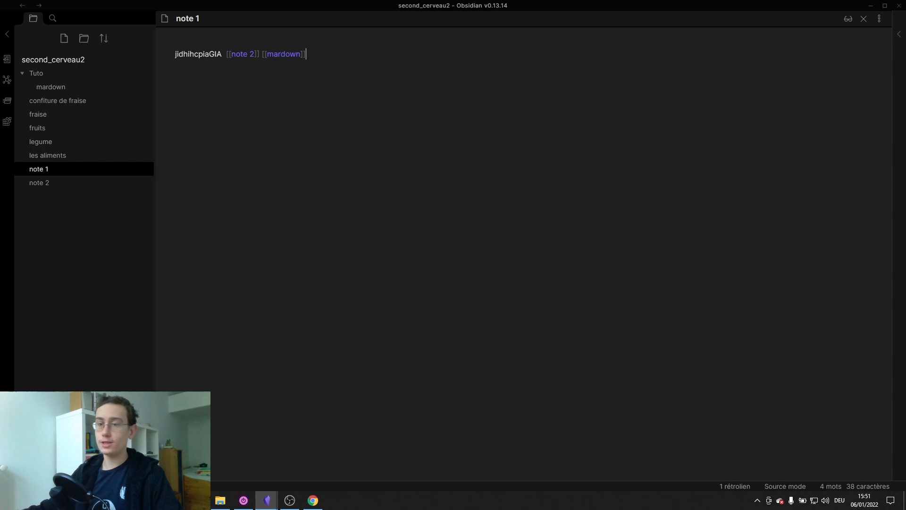
- Open the settings and look through the Apparence, Plugins principaux and Plugins tiers sections
key("ctrl+comma")
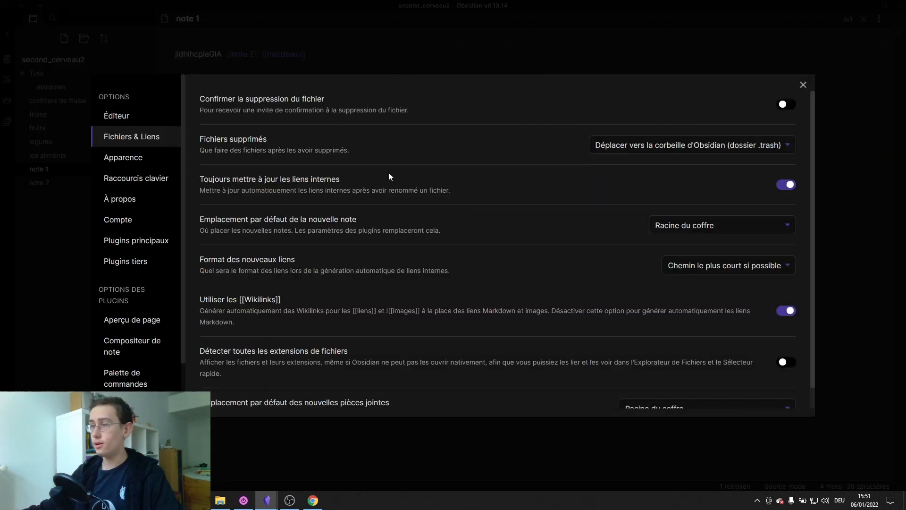
left_click(133, 167)
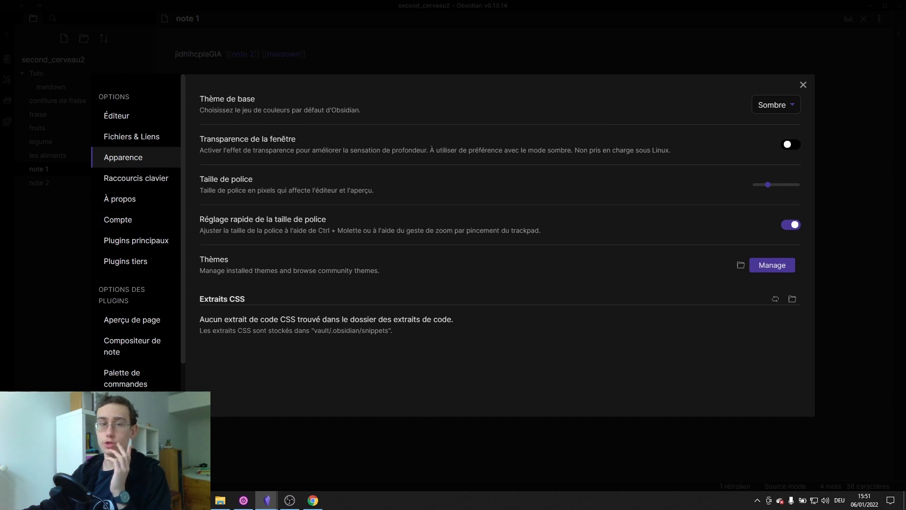
left_click(150, 239)
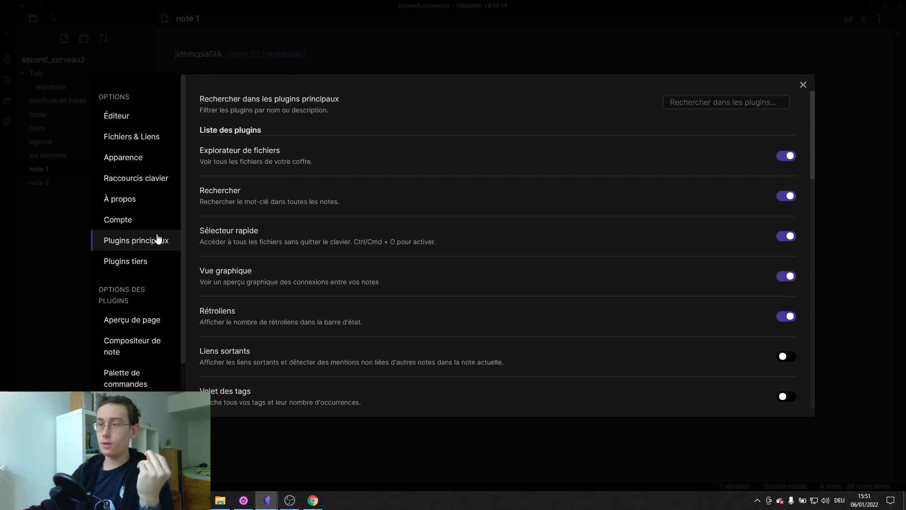
left_click(150, 260)
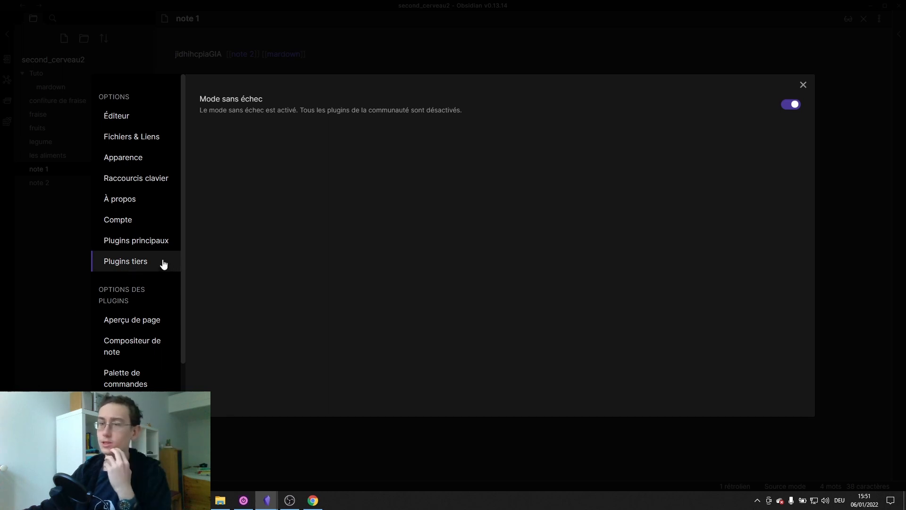
left_click(151, 247)
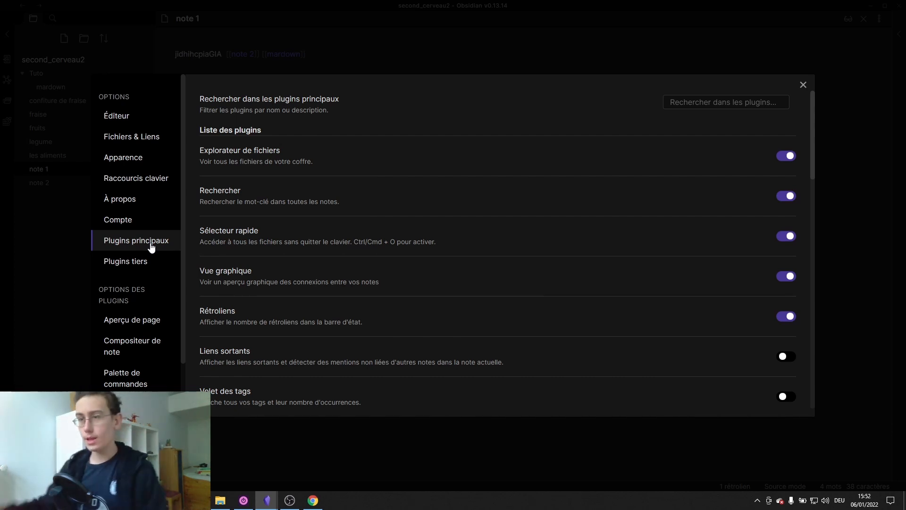
left_click(138, 258)
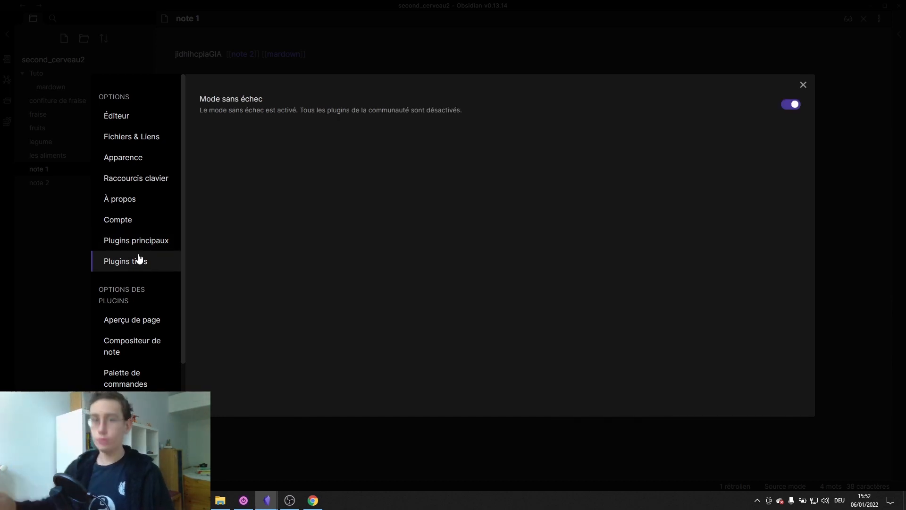
- Bring up the "Mode sans échec" deactivation prompt for third-party plugins and choose to keep safe mode enabled
left_click(792, 105)
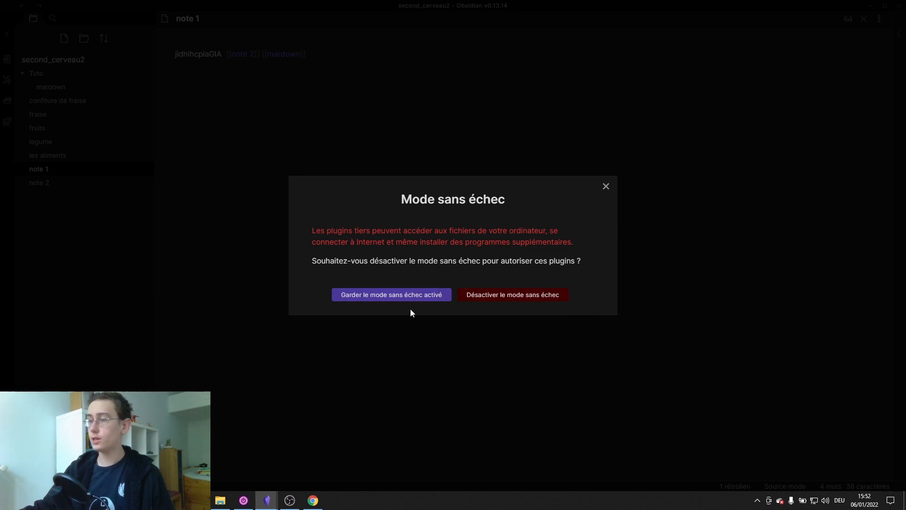
left_click(411, 295)
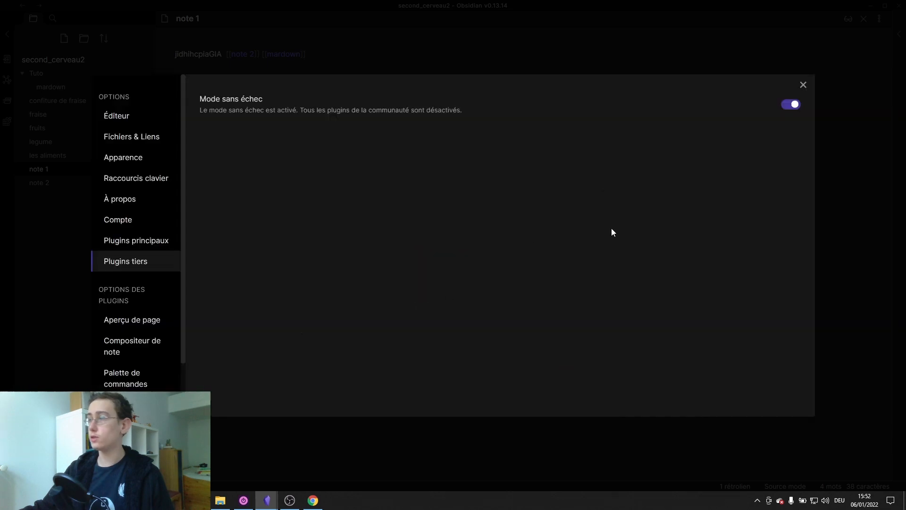
left_click(172, 239)
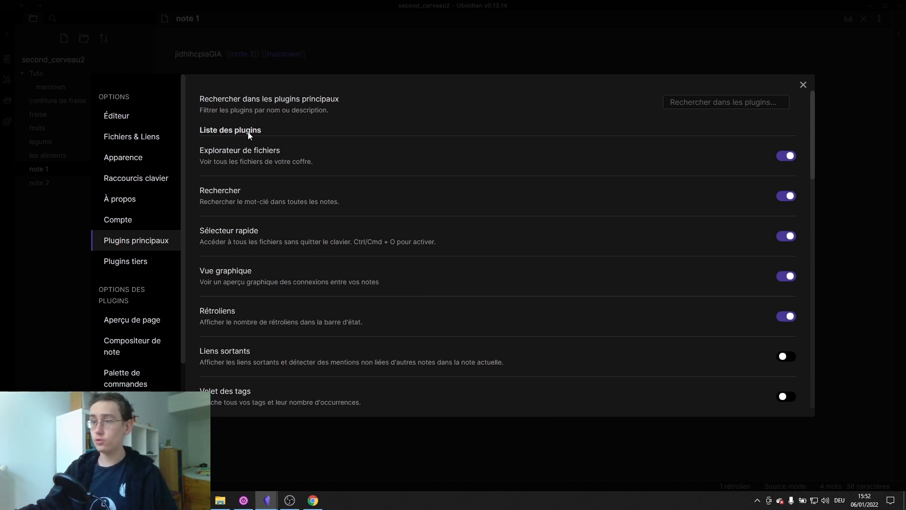
left_click(132, 266)
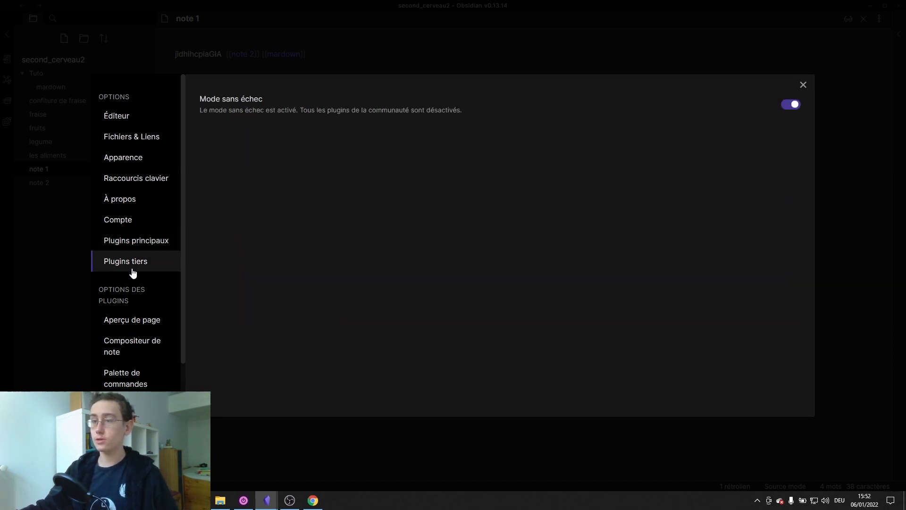
- Enable the "Volet des tags" core plugin and close the settings
left_click(171, 239)
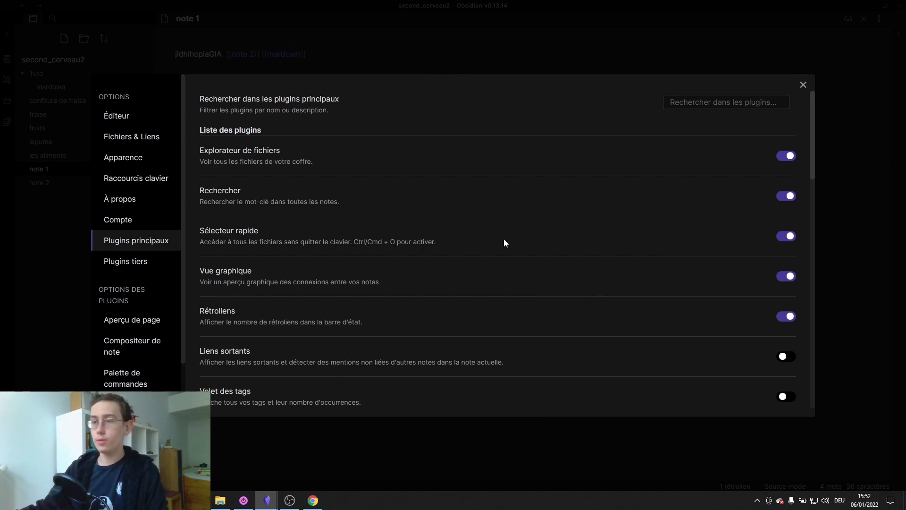
scroll(512, 234, "down", 2)
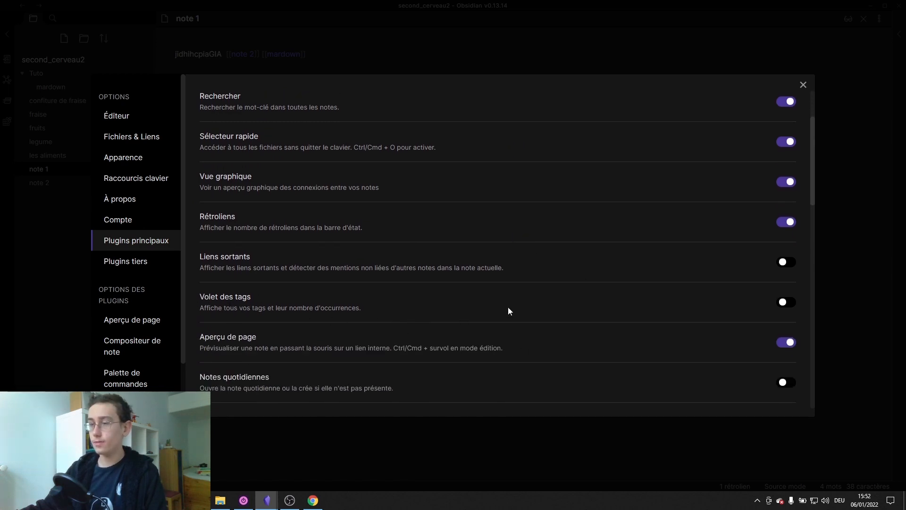
left_click(784, 302)
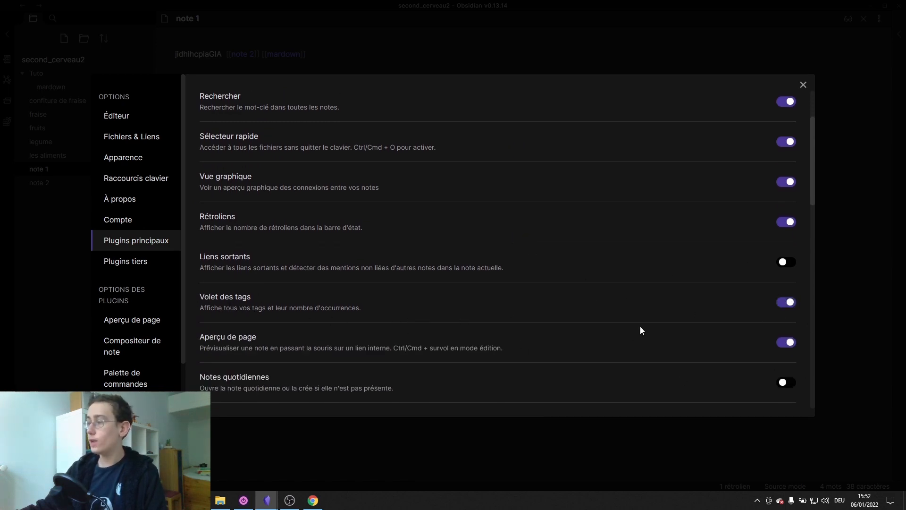
left_click(806, 86)
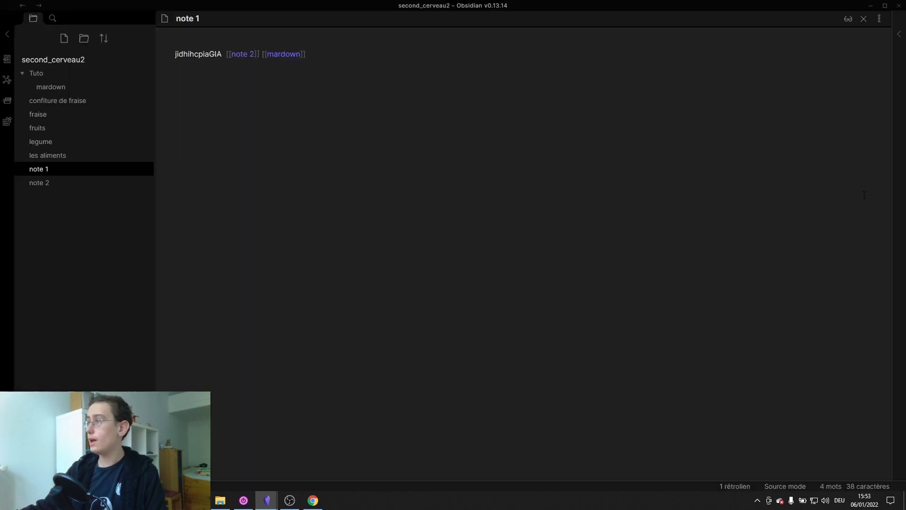
- Expand the collapsed sidebar beside note 1 and toggle its "Occurences liées" list
left_click(899, 39)
left_click(755, 59)
left_click(755, 59)
left_click(758, 61)
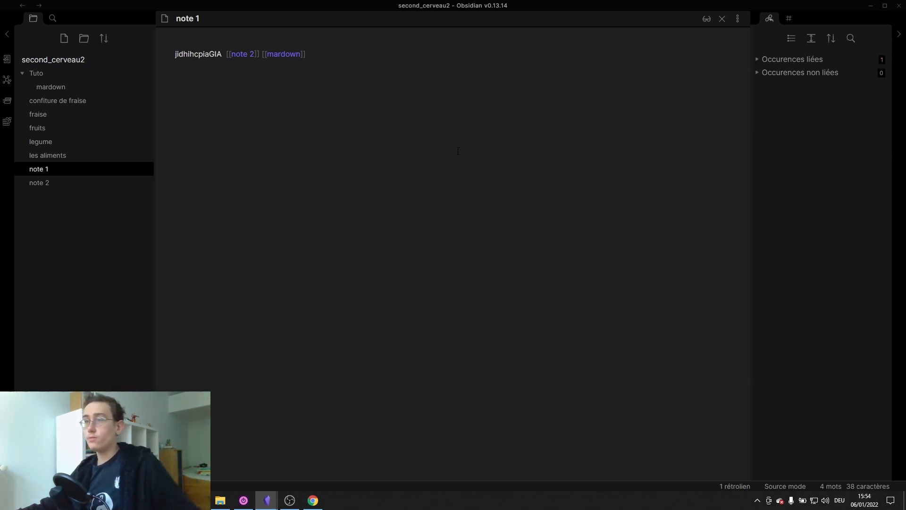
- Display the vault's tag list and collapse and re-expand the nested tags under aliments
left_click(788, 19)
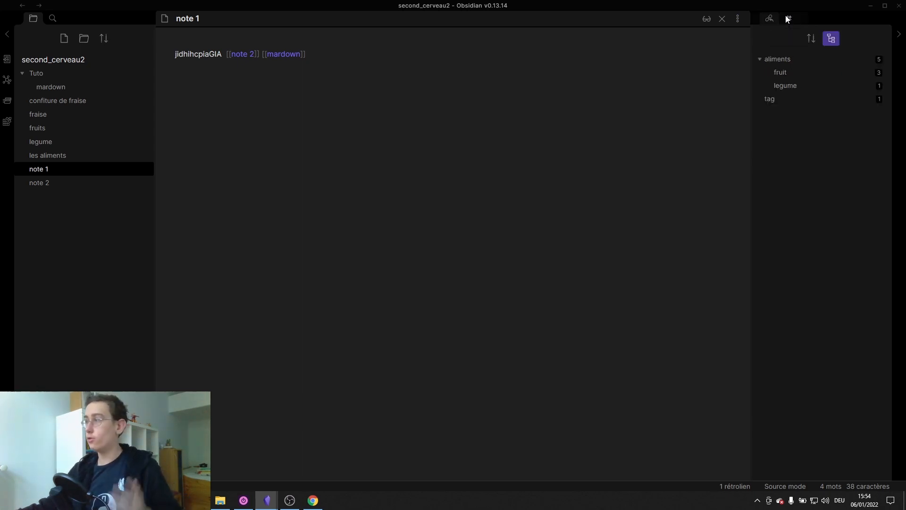
left_click(759, 60)
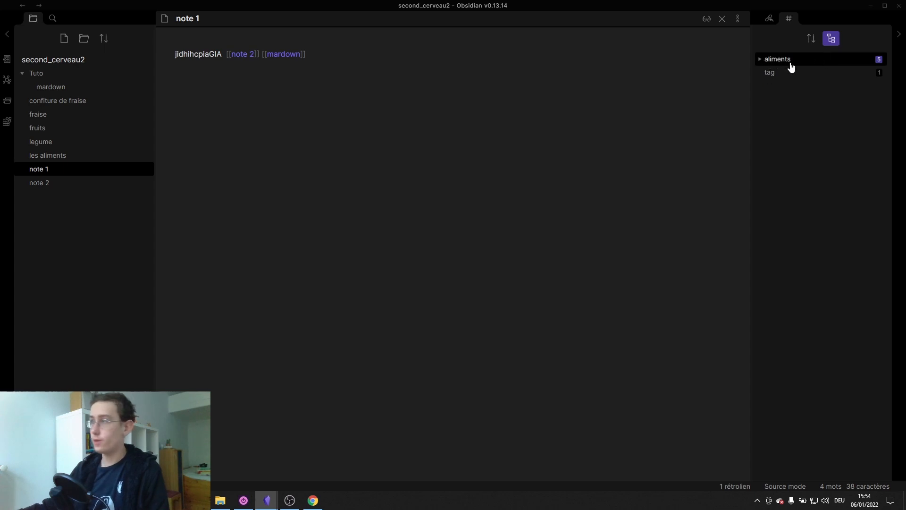
left_click(761, 60)
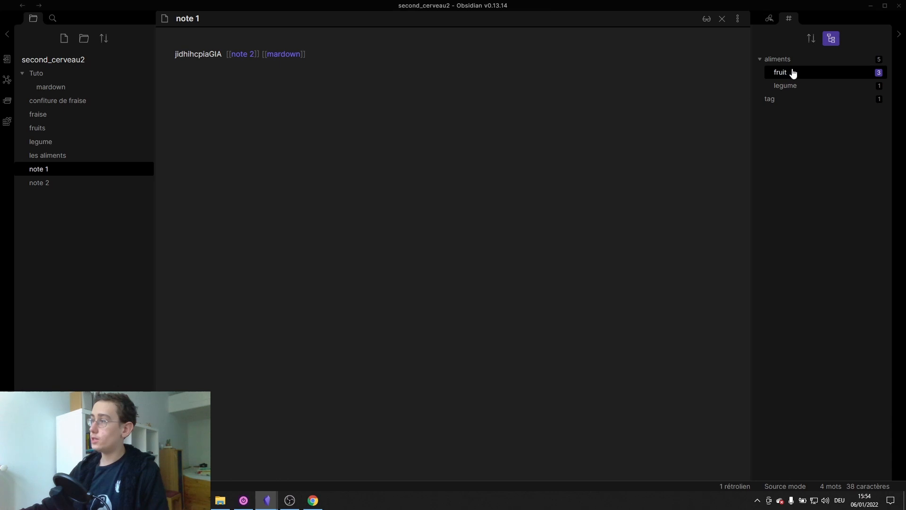
- Search the notes by the tags aliments/fruit, aliments, aliments/legume and tag, and leave the aliments tag group collapsed
left_click(808, 76)
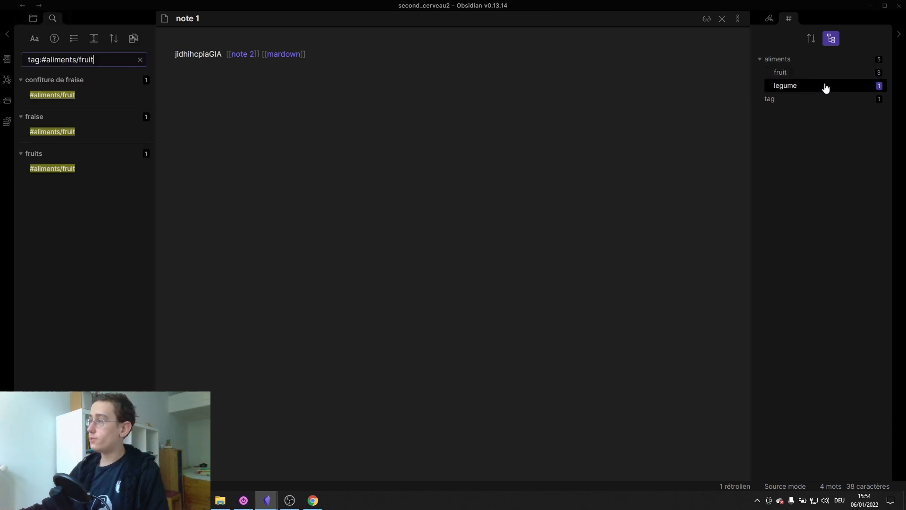
left_click(879, 61)
left_click(881, 86)
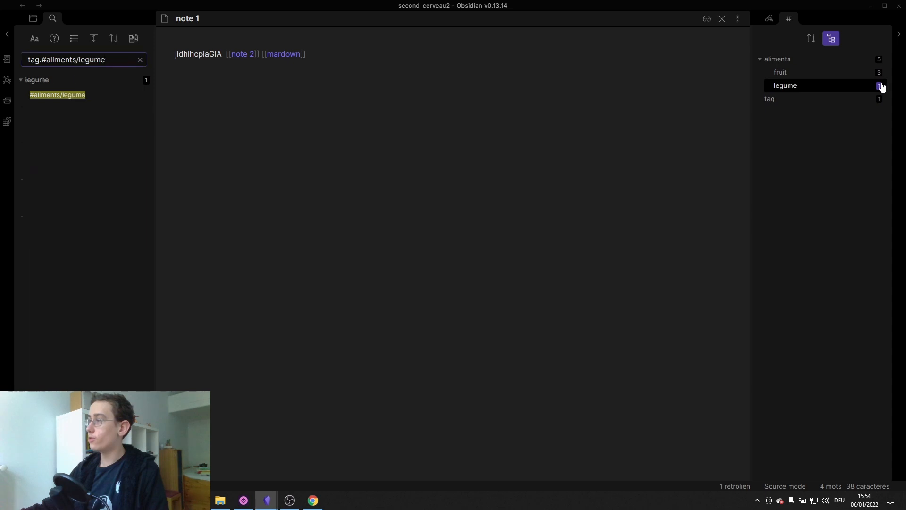
left_click(850, 100)
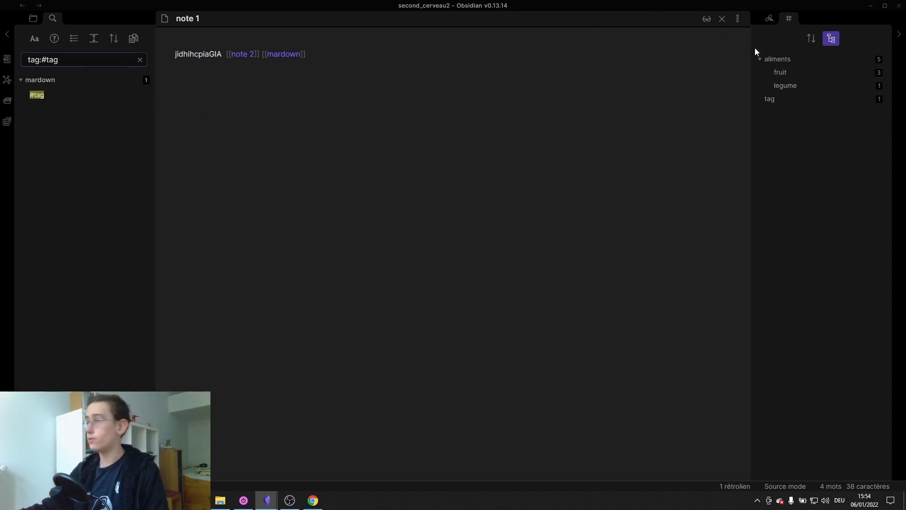
left_click(760, 60)
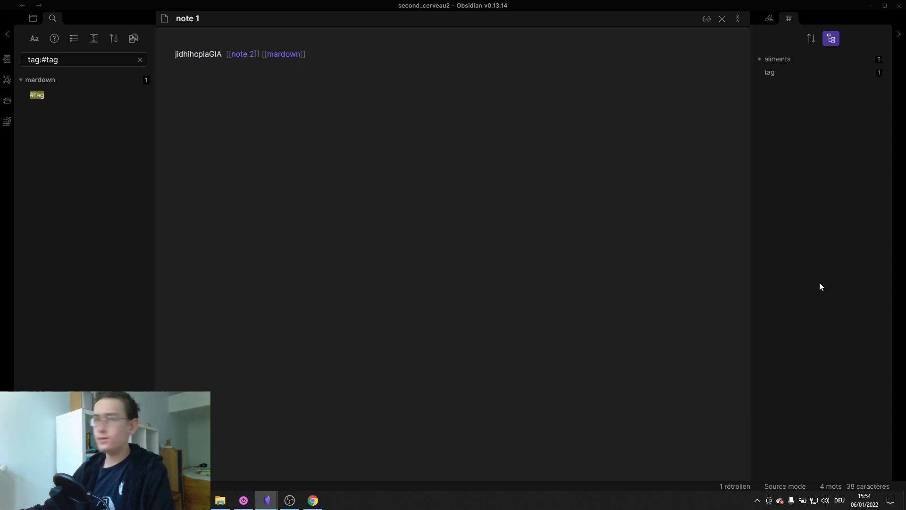
left_click(759, 60)
left_click(759, 59)
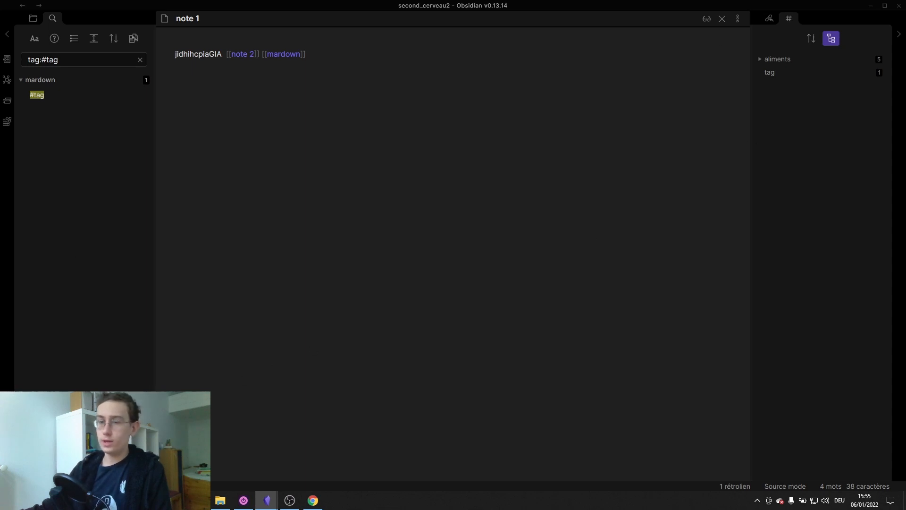
- Reopen the core plugins settings and look through the list of plugins around "Liens sortants" and "Volet des tags"
left_click(7, 472)
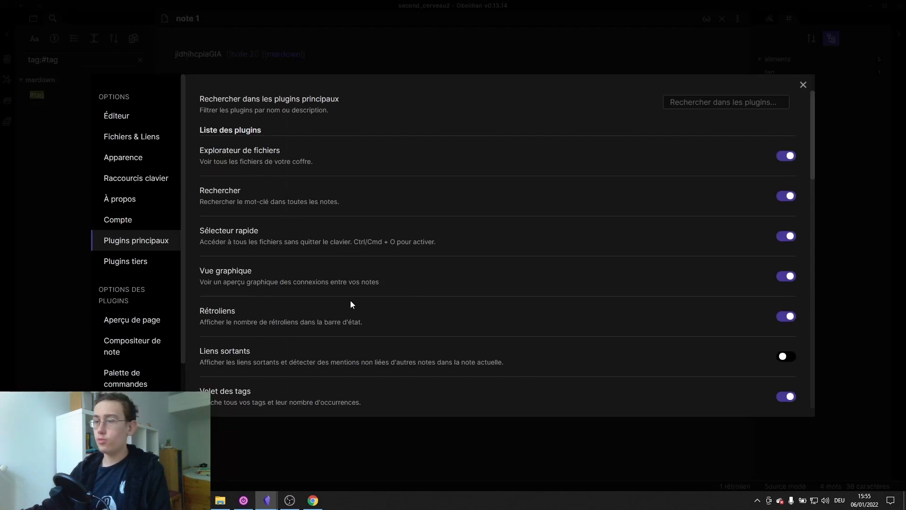
scroll(425, 241, "down", 1)
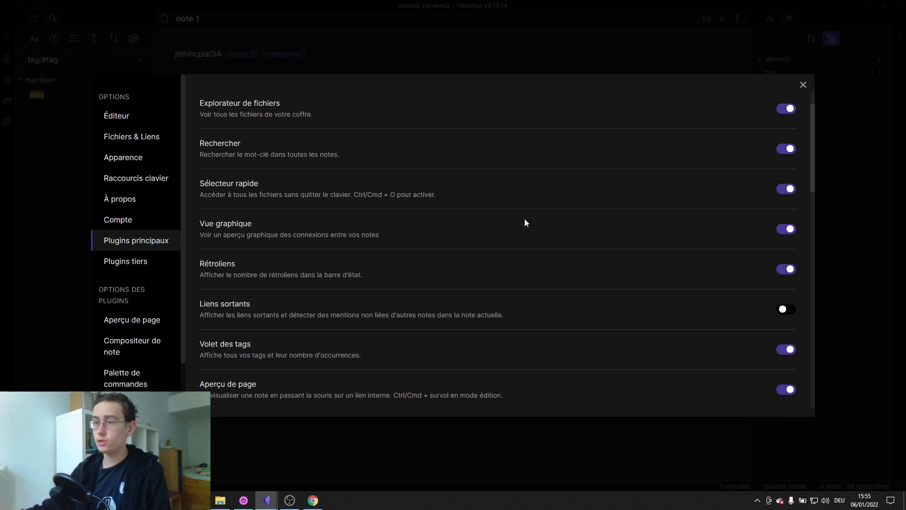
scroll(525, 222, "down", 1)
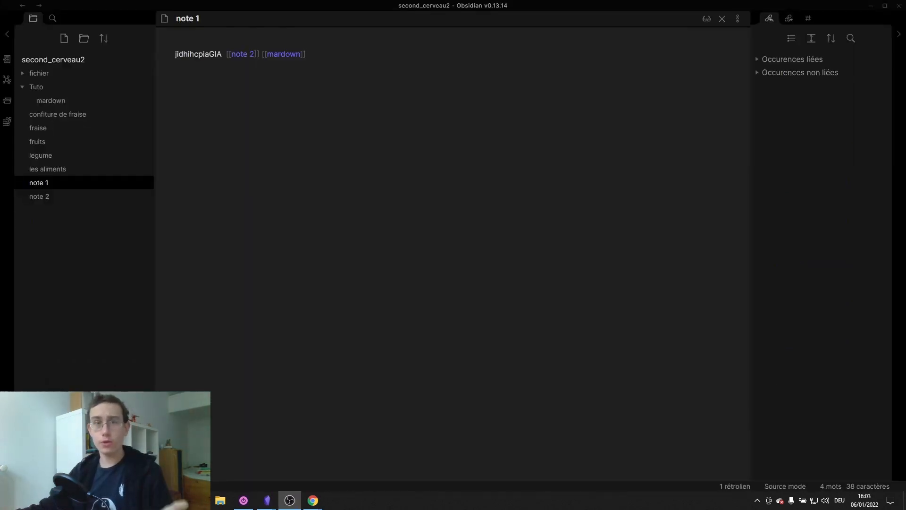
- Display the outgoing links of note 1 and compare them with the links in its text
left_click(789, 17)
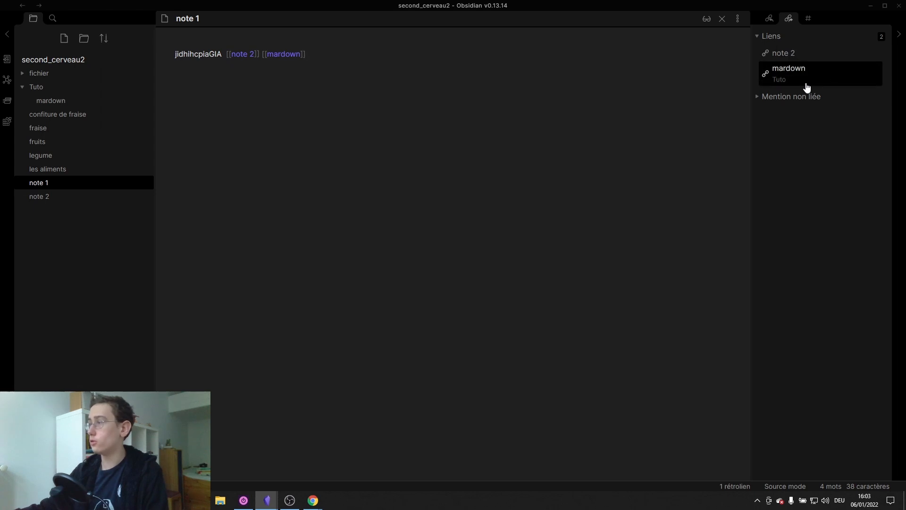
left_click_drag(224, 54, 339, 54)
left_click(339, 54)
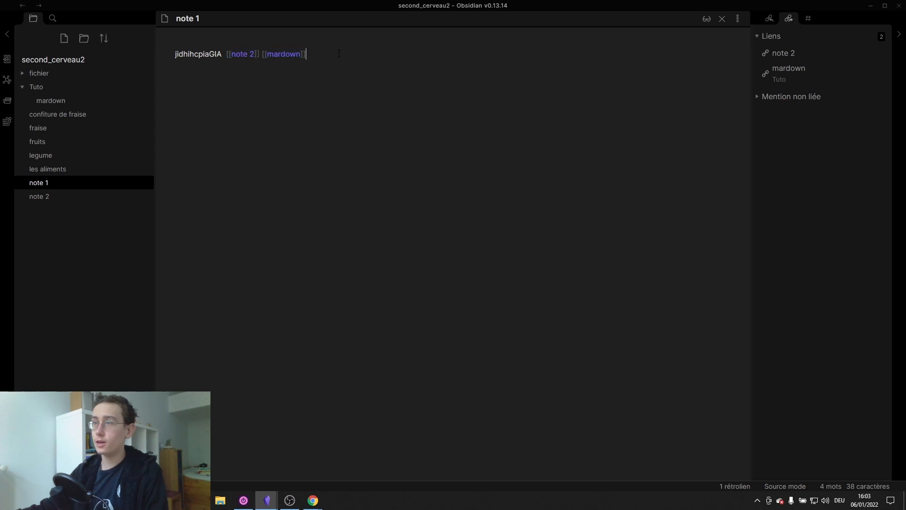
- Switch to the Chrome image results for chat and copy the cat picture titled "Les signes de bonne santé chez le chat"
left_click(759, 97)
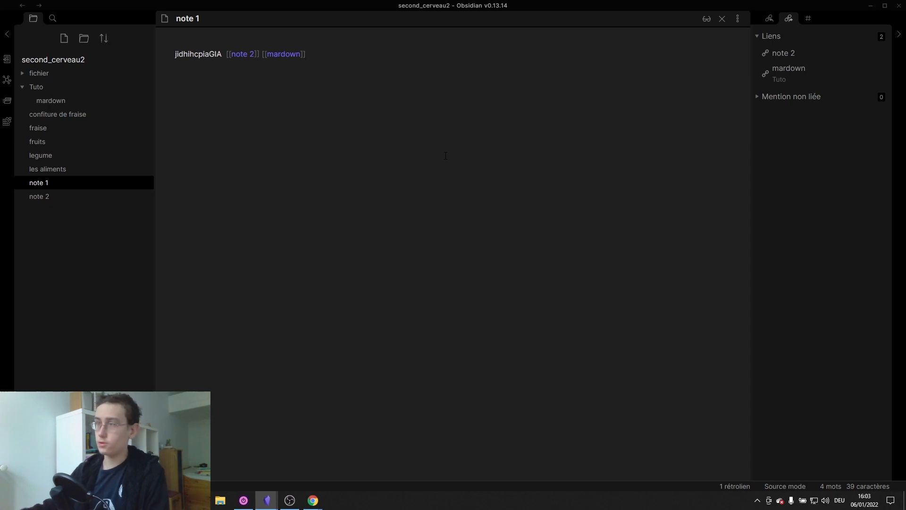
mouse_move(312, 500)
left_click(364, 460)
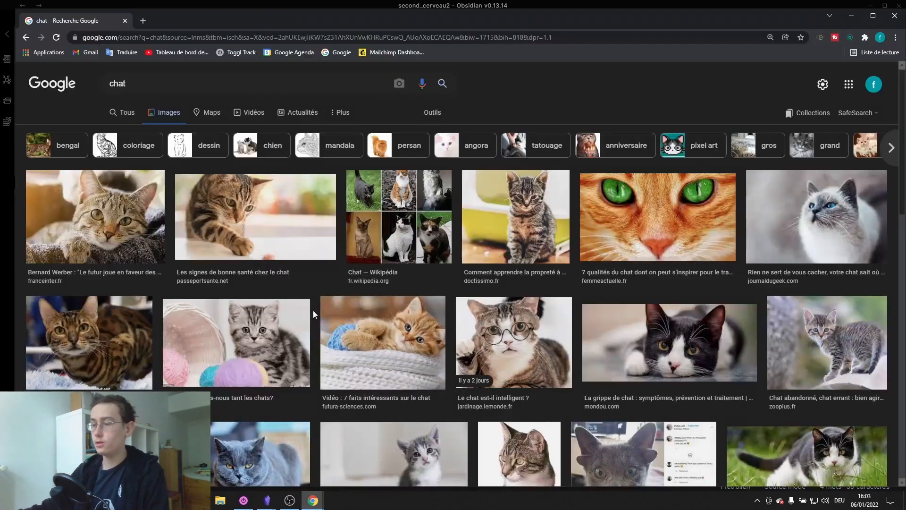
right_click(272, 199)
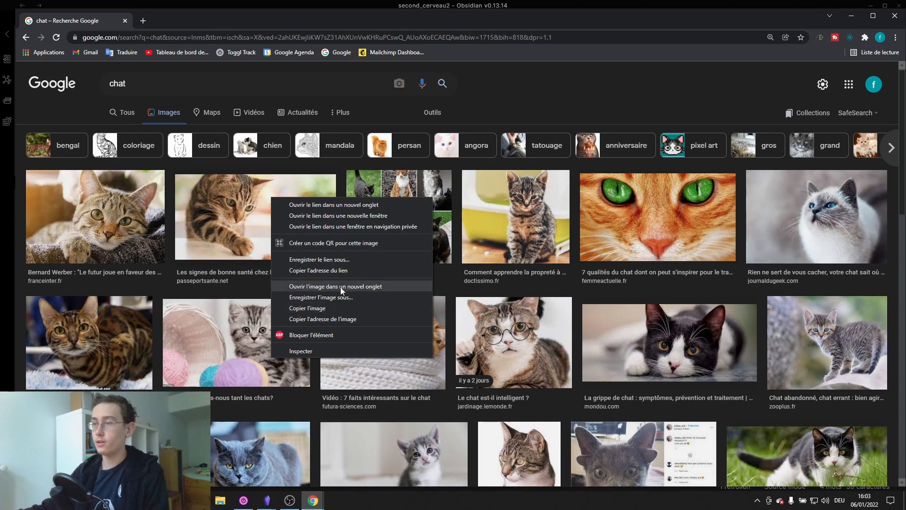
left_click(308, 308)
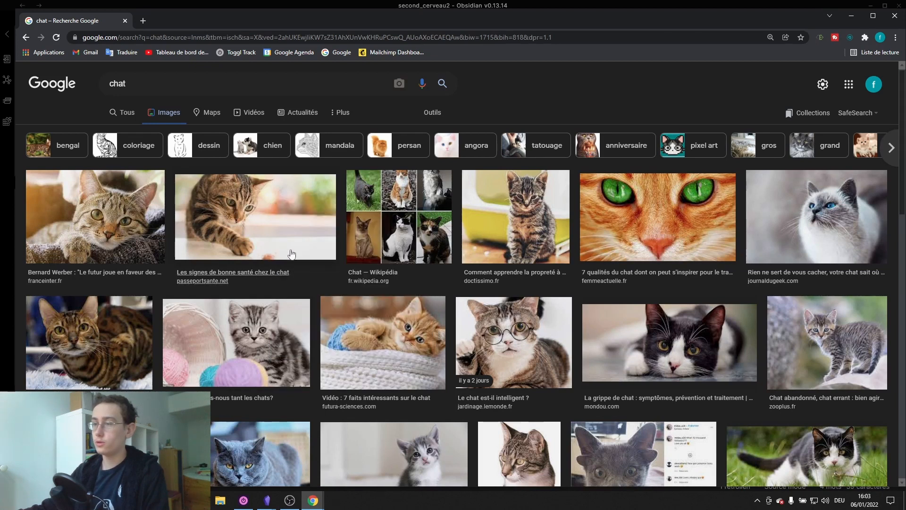
- Switch back to the second_cerveau2 vault in Obsidian and paste the copied cat image below the links in note 1
mouse_move(267, 499)
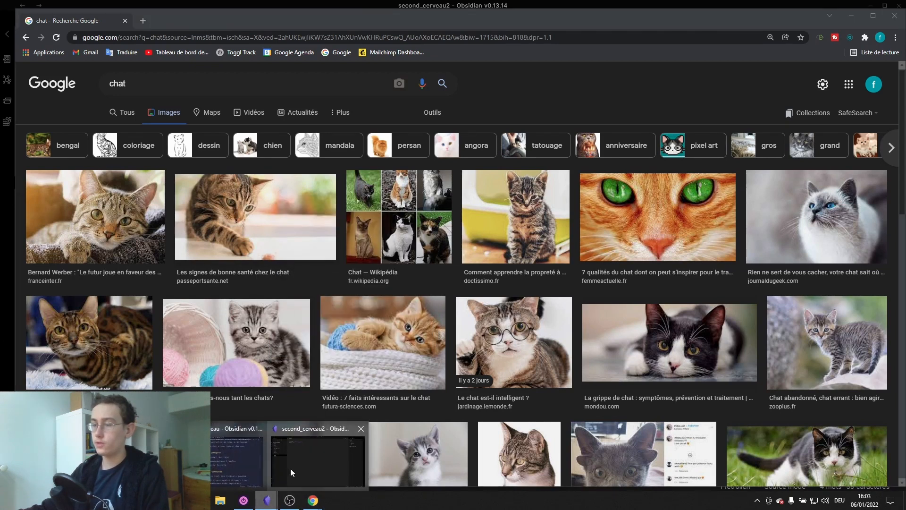
left_click(289, 469)
key("Return")
key("Return")
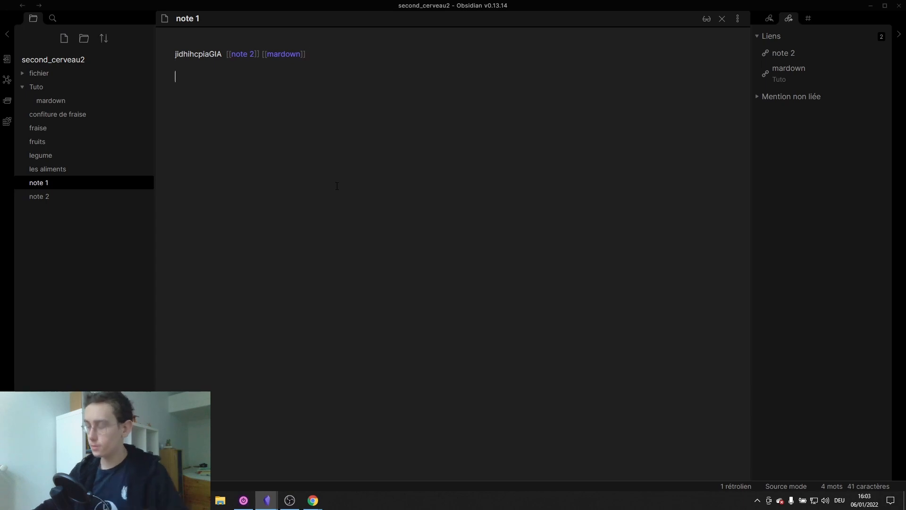
type("![[Pasted image 20220106160348.png]]")
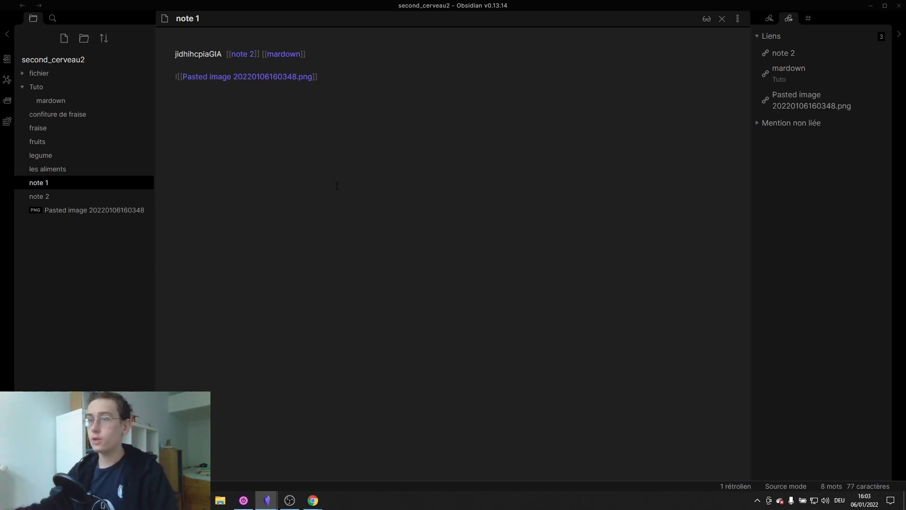
- Open the pasted image from its link, return to note 1 and view the note in reading mode
left_click(284, 76, "ctrl")
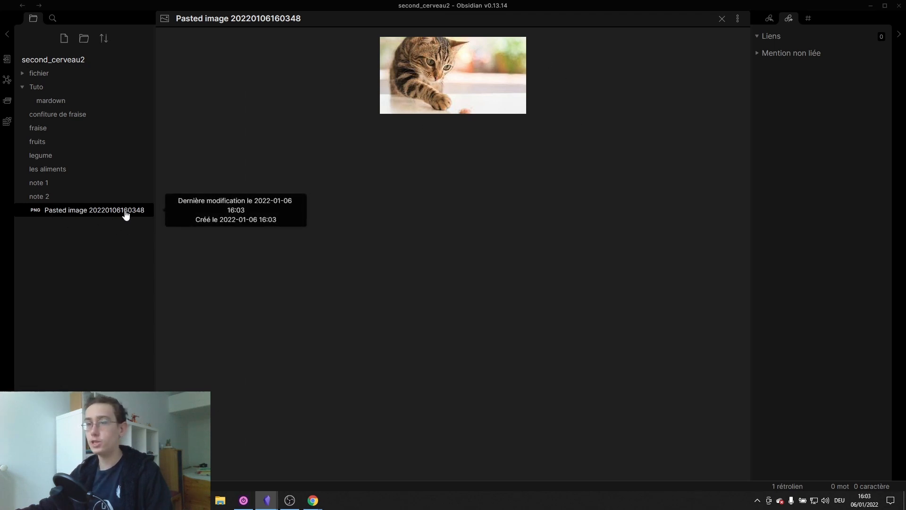
left_click(22, 6)
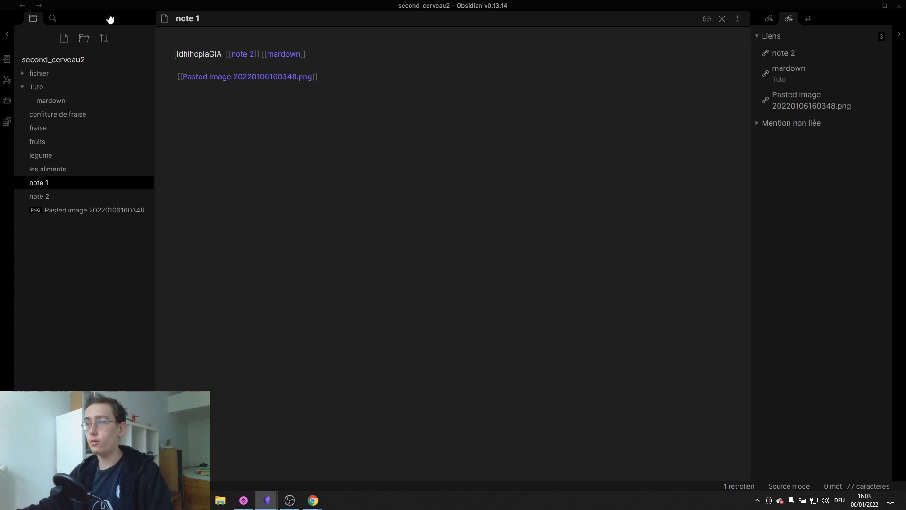
left_click(707, 19)
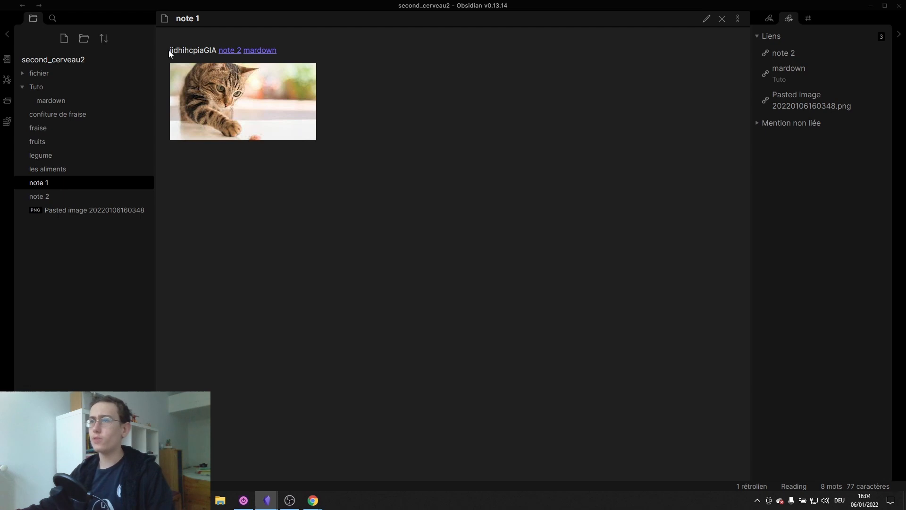
left_click_drag(168, 50, 324, 52)
left_click(325, 52)
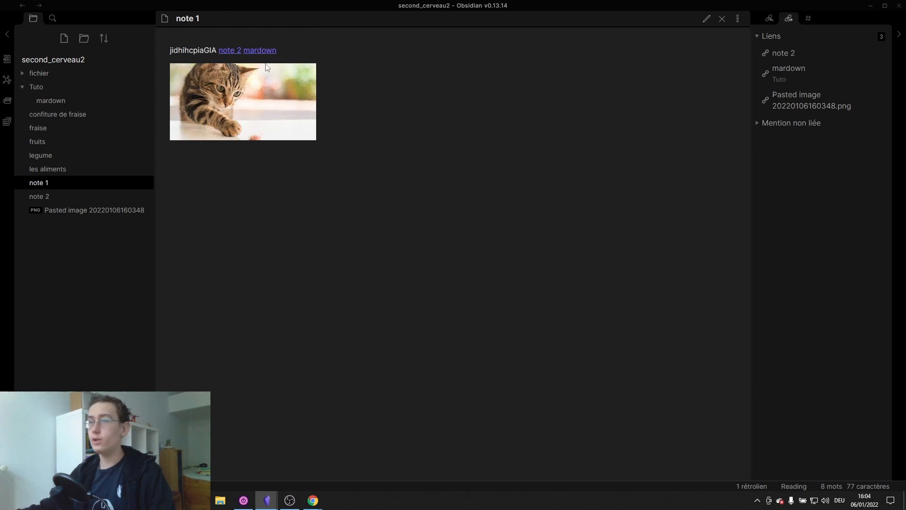
- Put note 1 back in source mode, inspect the image's embed link and its separate file, and return to the note
left_click(707, 20)
left_click_drag(354, 85, 160, 75)
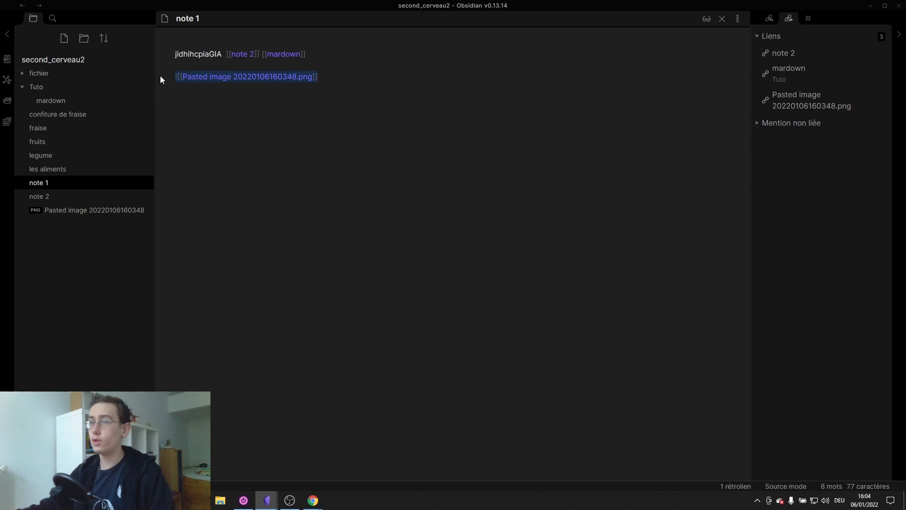
left_click(271, 198)
left_click(124, 210)
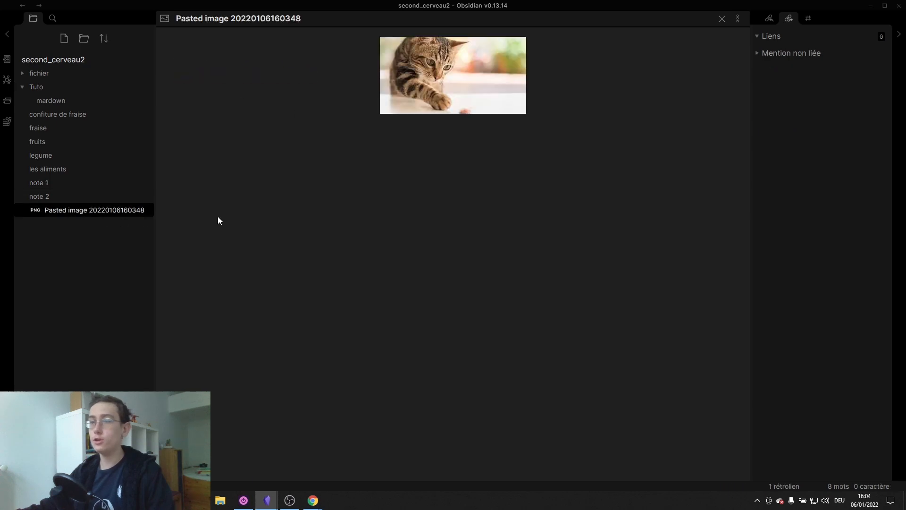
left_click_drag(177, 19, 343, 15)
left_click(343, 16)
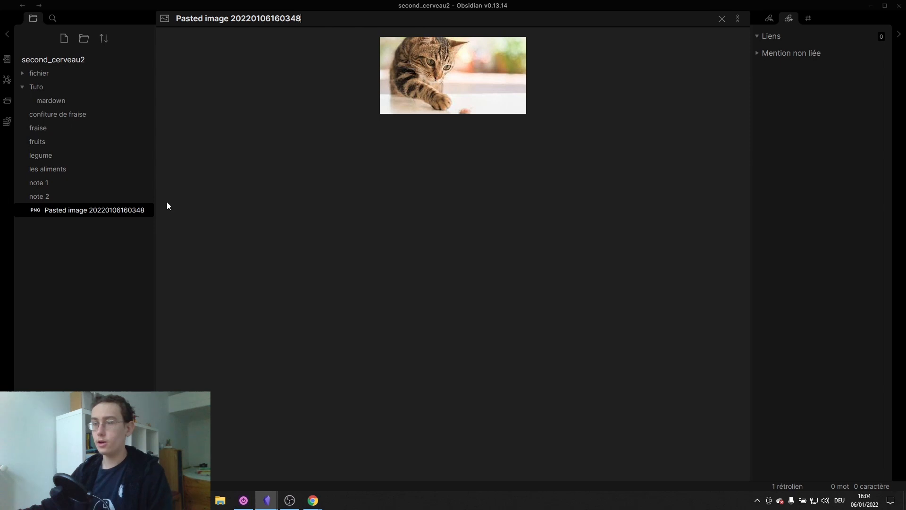
left_click(21, 6)
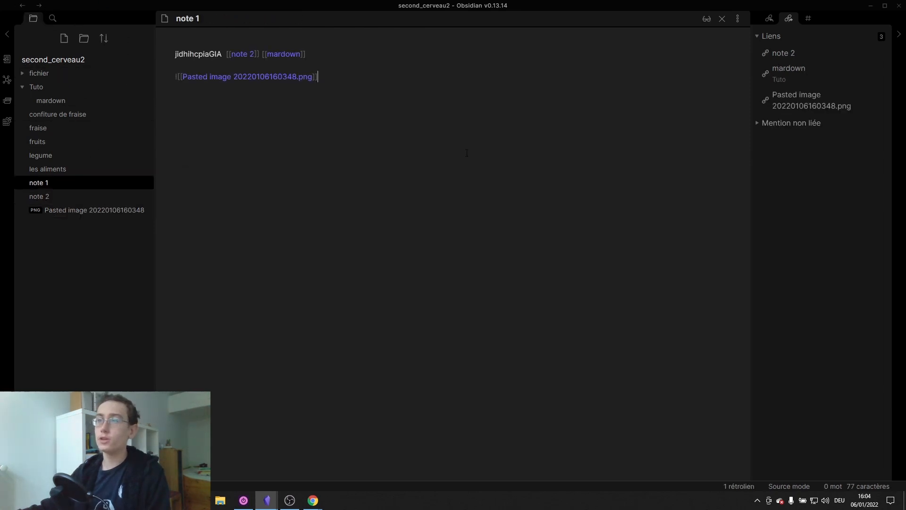
- In the files and links settings, set the default location of new attachments to "Racine du coffre" and close the settings
key("ctrl+comma")
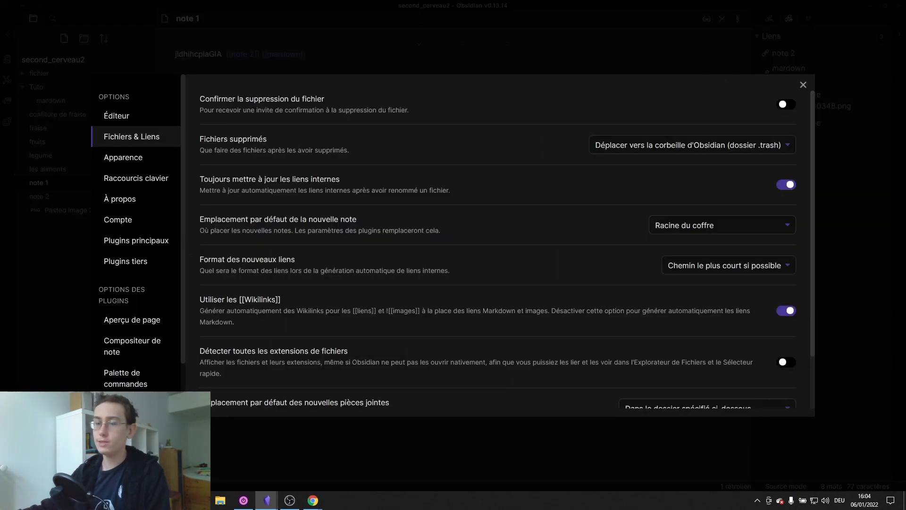
scroll(400, 268, "down", 1)
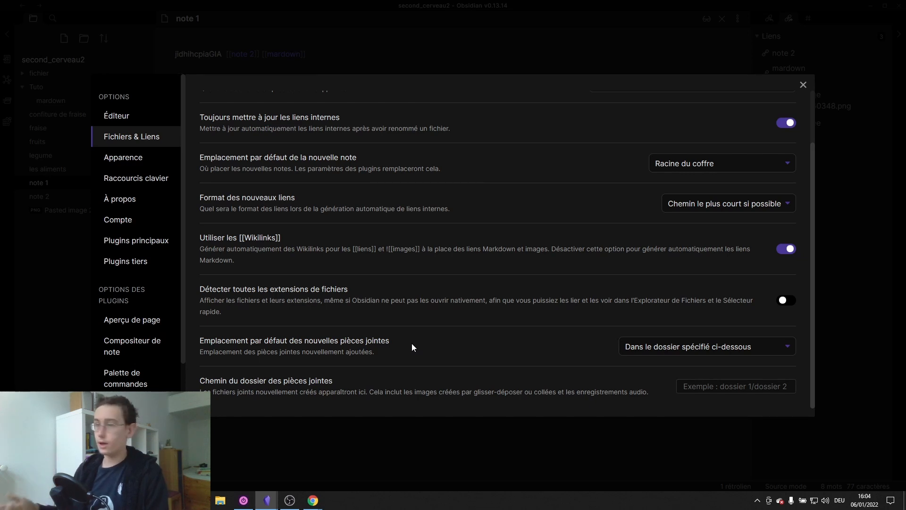
left_click(762, 345)
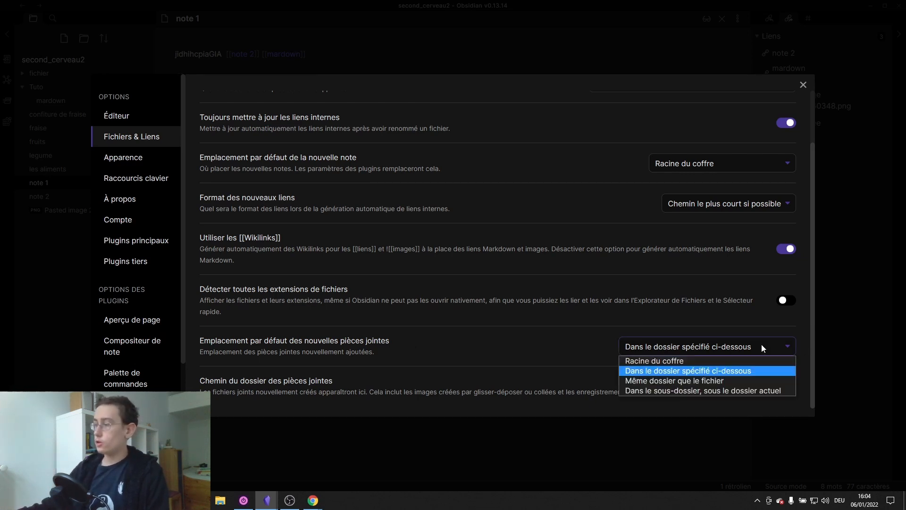
left_click(761, 344)
left_click(749, 343)
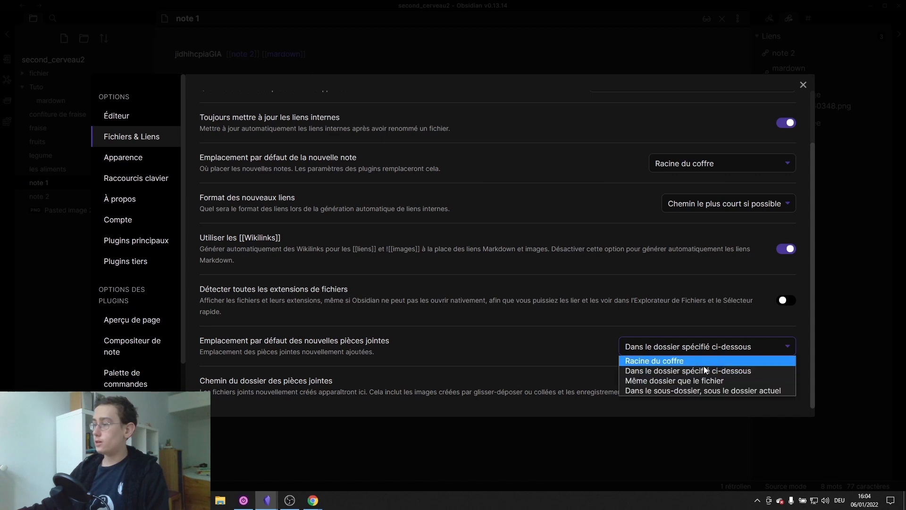
left_click(687, 360)
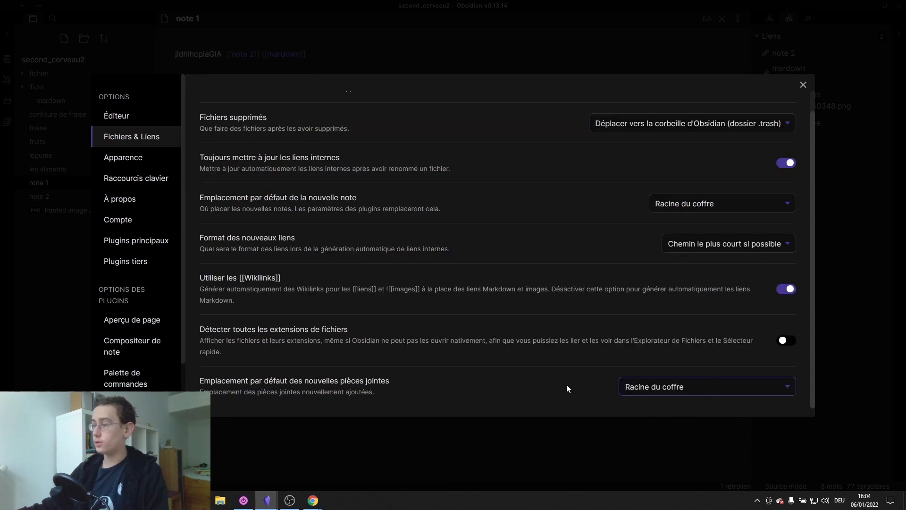
left_click(802, 90)
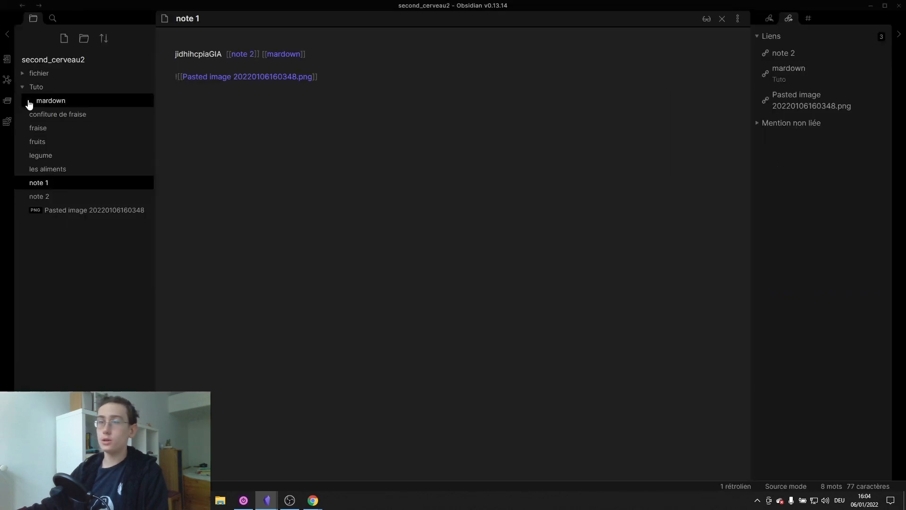
- Collapse the Tuto folder and check the fichier folder in the file list
left_click(21, 88)
left_click(22, 75)
left_click(22, 76)
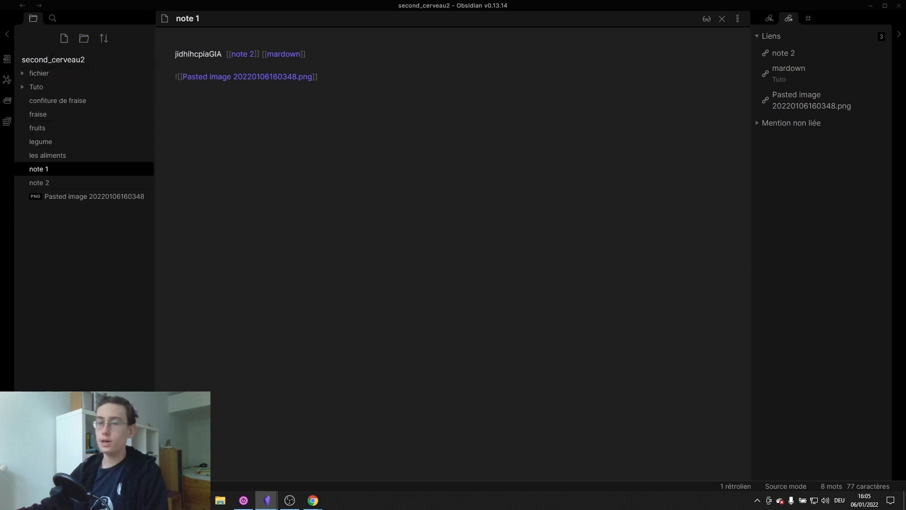
- Set the default location of new attachments to "Dans le dossier spécifié ci-dessous" and view the suggested folder paths
key("ctrl+comma")
scroll(498, 239, "down", 1)
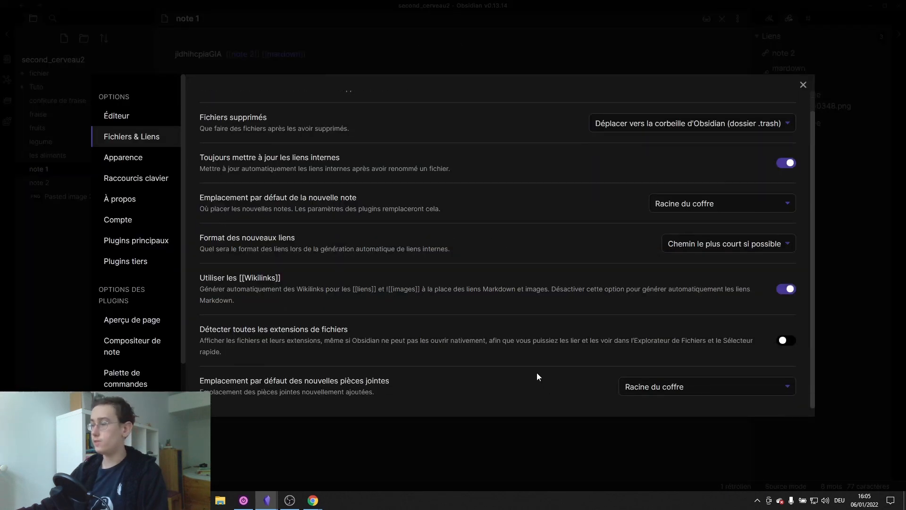
left_click(712, 389)
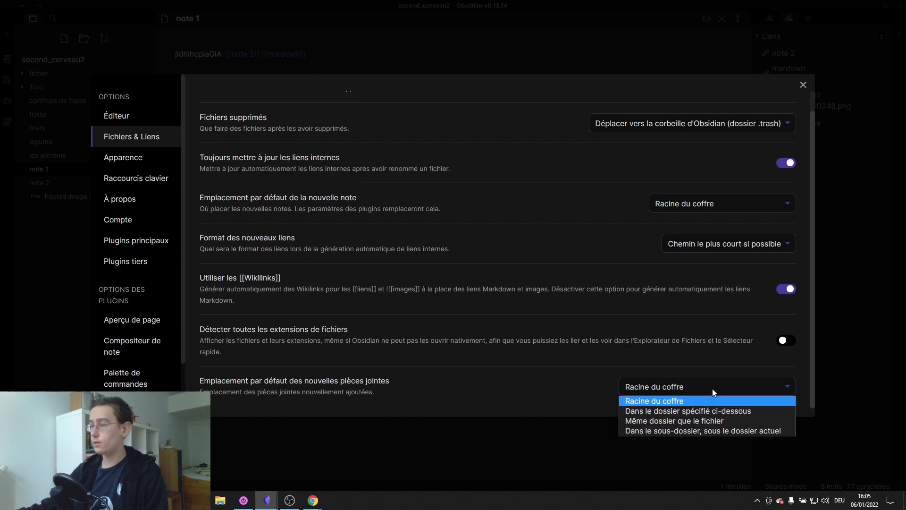
left_click(702, 411)
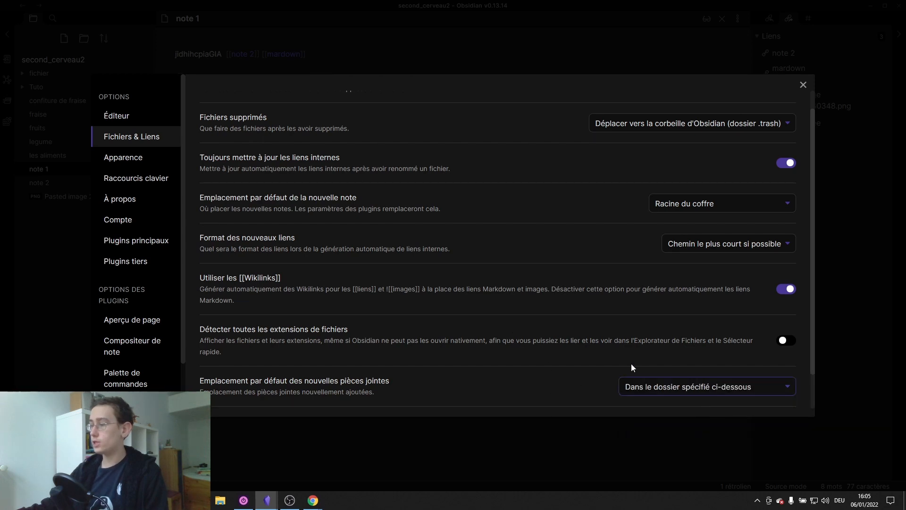
scroll(534, 339, "down", 1)
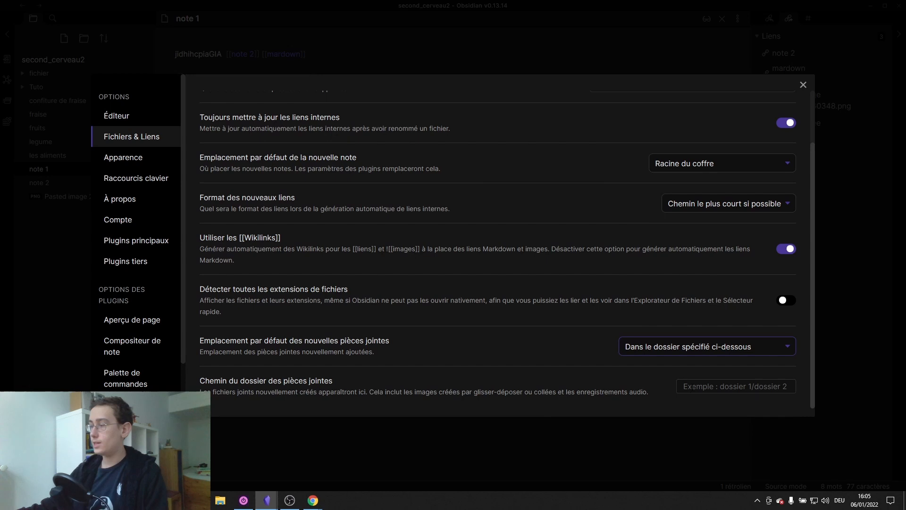
left_click(694, 388)
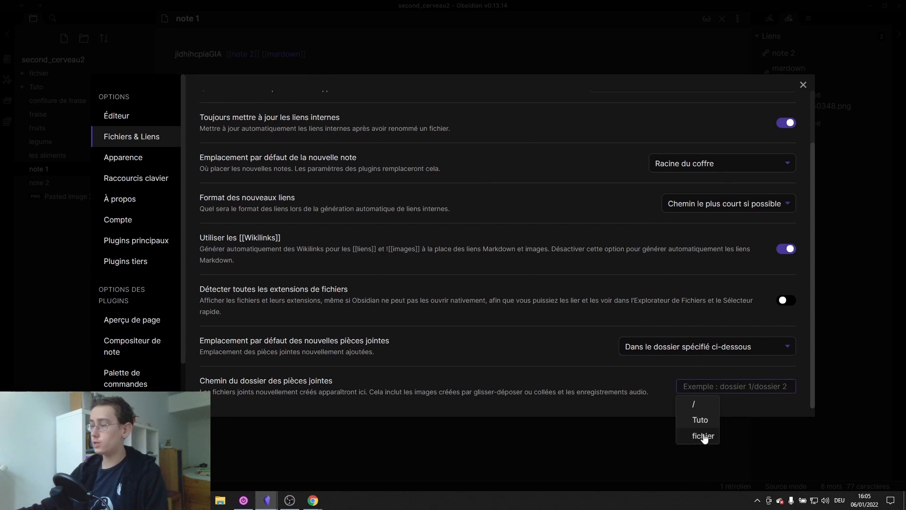
left_click(804, 87)
- Expand and collapse the fichier and Tuto folders to check their contents
left_click(26, 74)
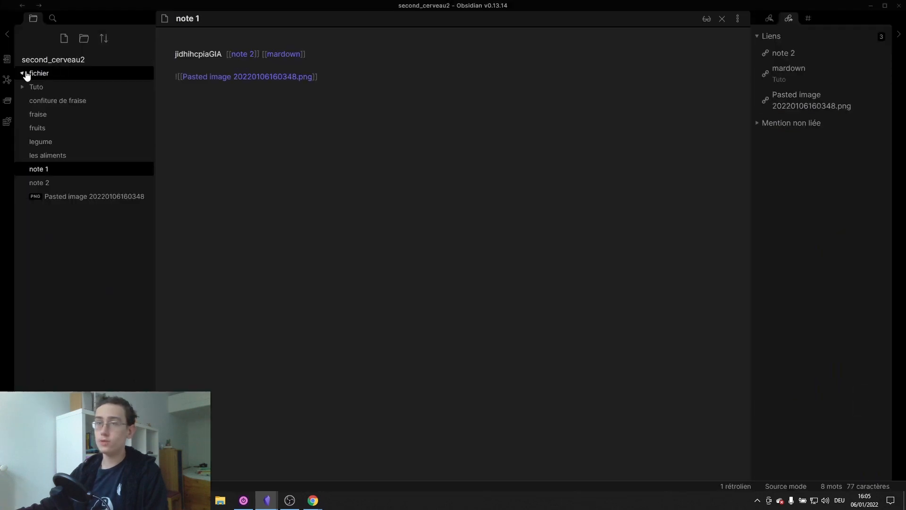
left_click(26, 74)
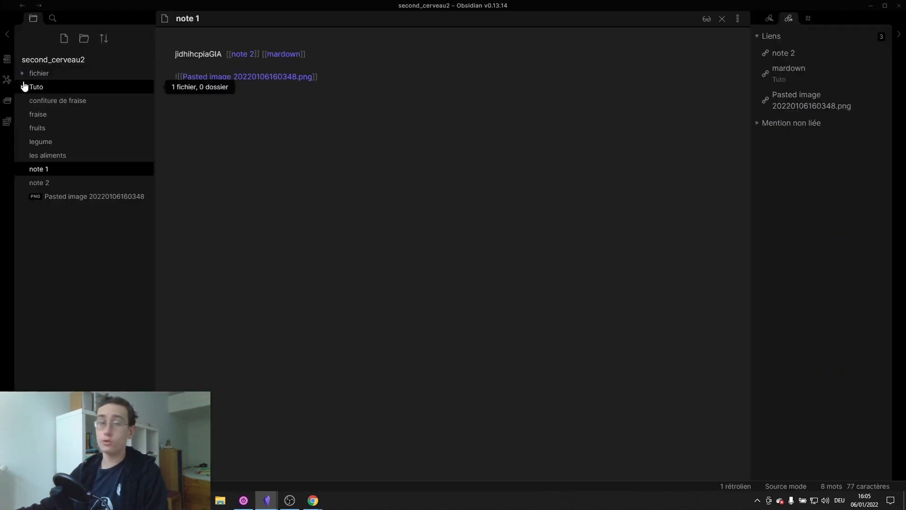
left_click(24, 86)
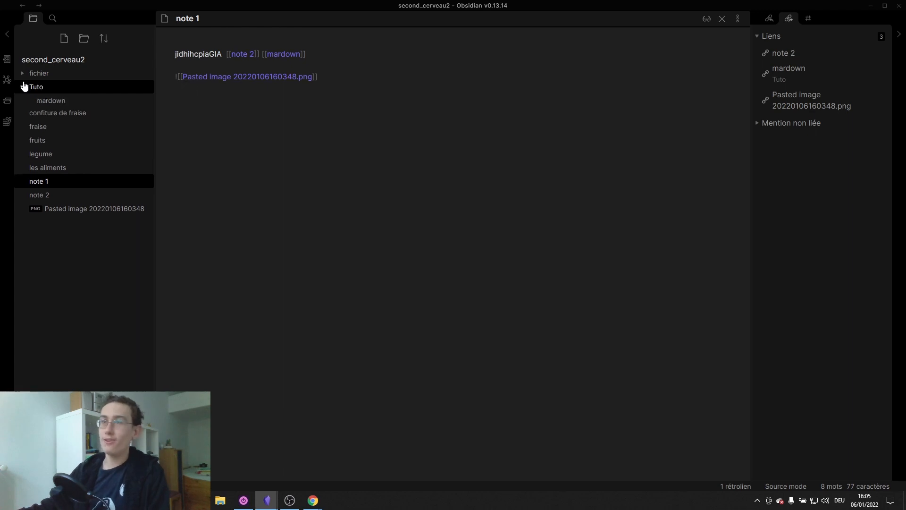
left_click(25, 87)
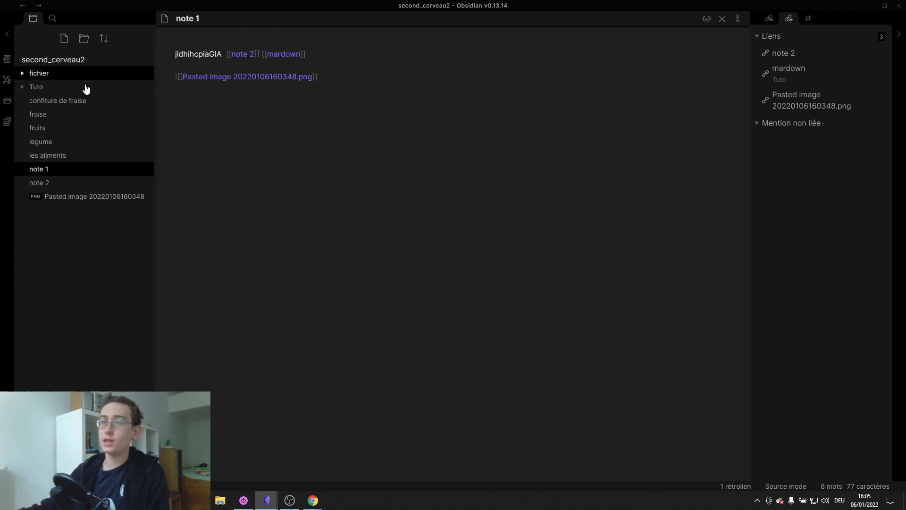
- Set the attachment folder path to fichier in the settings and move the pasted image file into the fichier folder
left_click(7, 471)
scroll(632, 313, "down", 3)
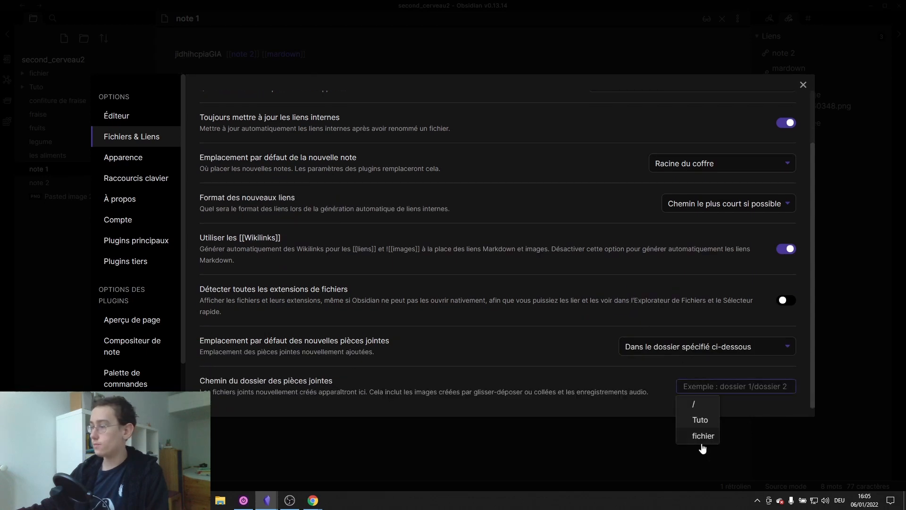
left_click(703, 439)
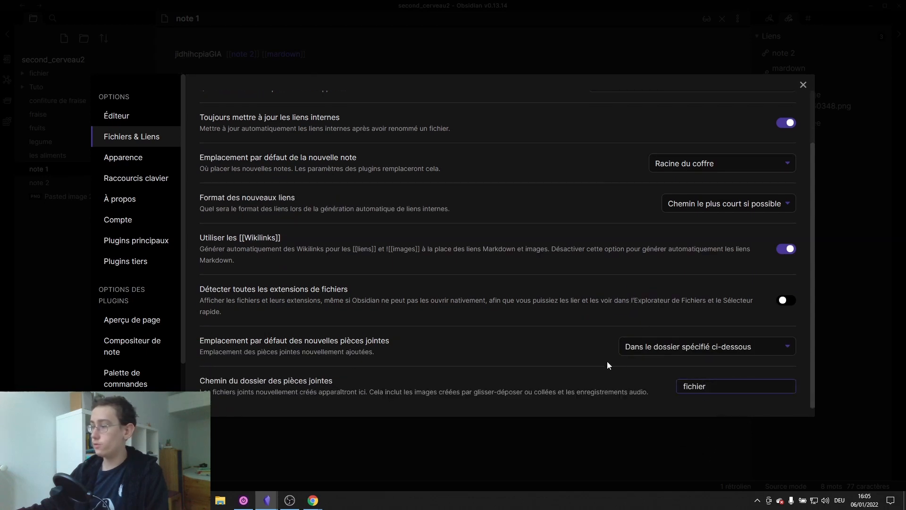
scroll(608, 365, "up", 1)
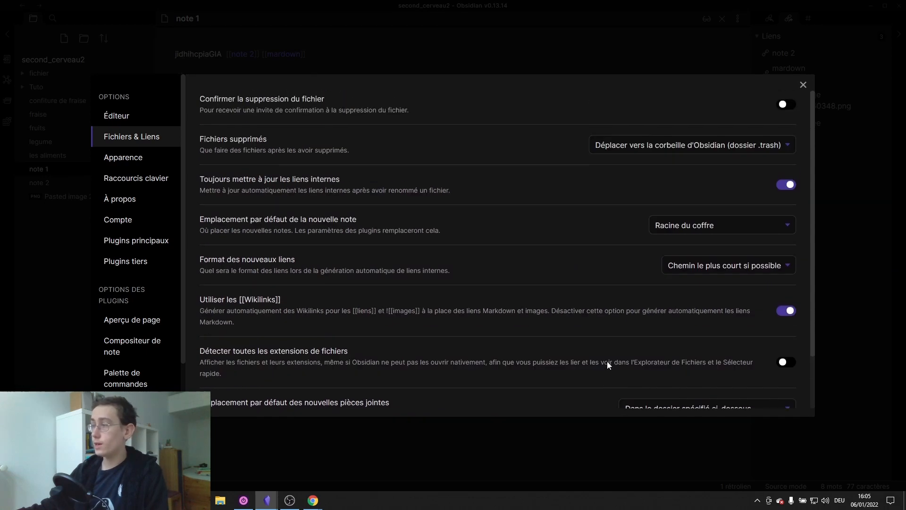
left_click(803, 85)
left_click_drag(89, 200, 81, 70)
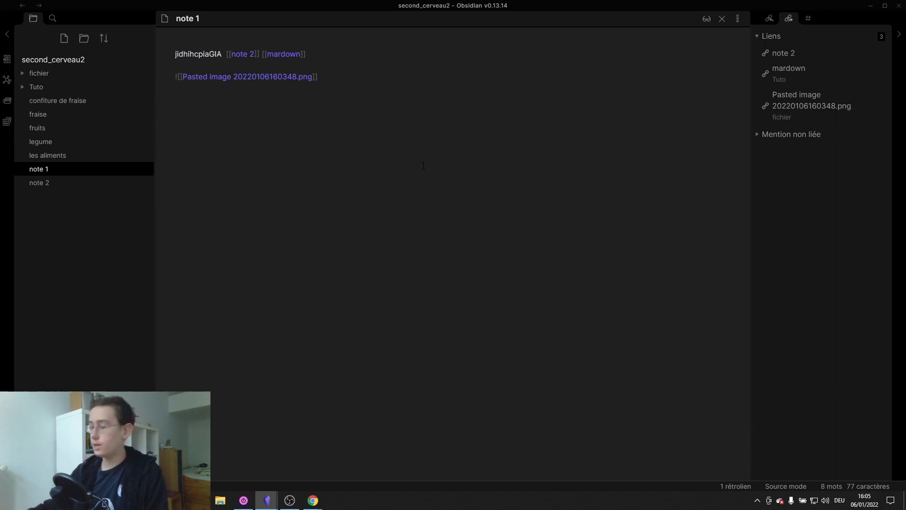
- Copy the image of the kitten with yarn balls from the Google Images results in Chrome and paste it at the end of note 1 in Obsidian
mouse_move(313, 500)
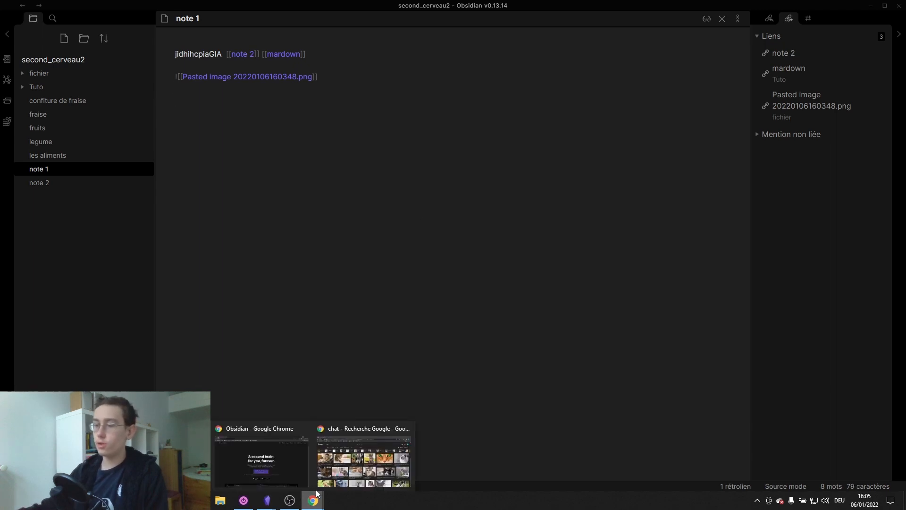
left_click(362, 455)
right_click(236, 177)
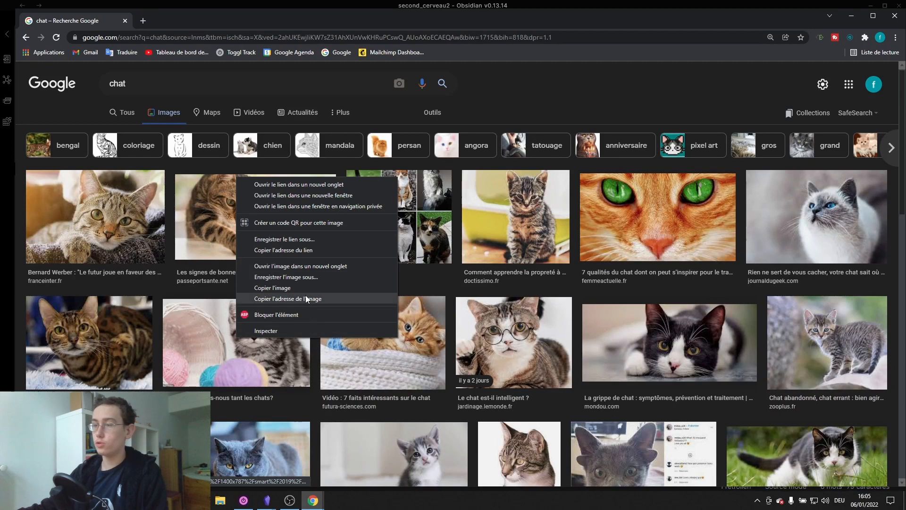
left_click(302, 288)
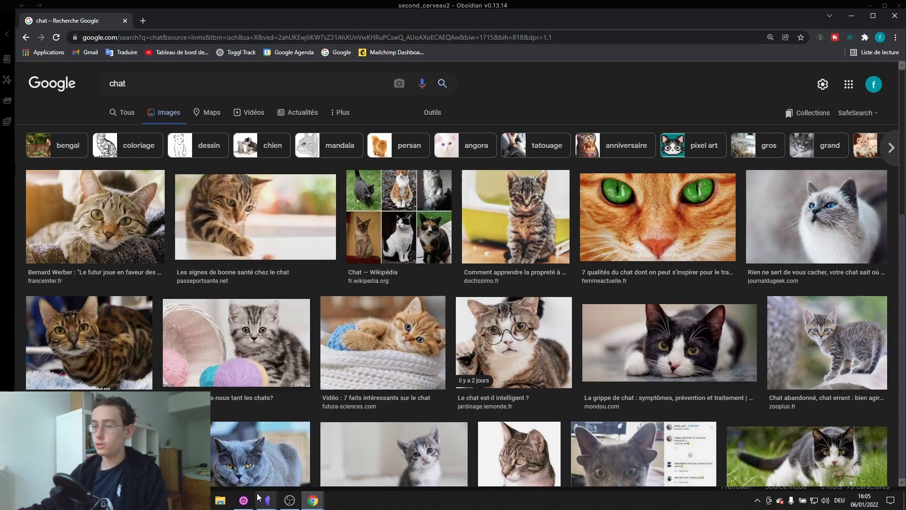
left_click(267, 500)
left_click(293, 436)
left_click(256, 161)
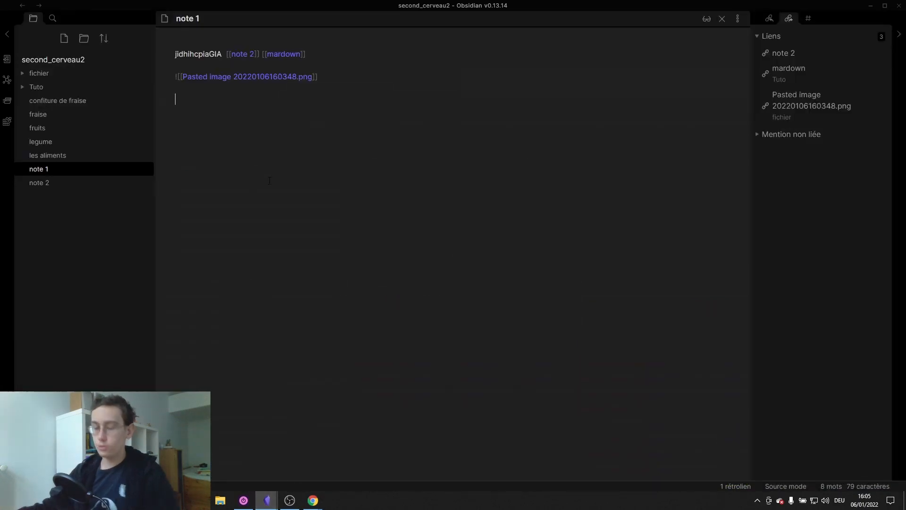
type("![[Pasted image 20220106160553.png]]")
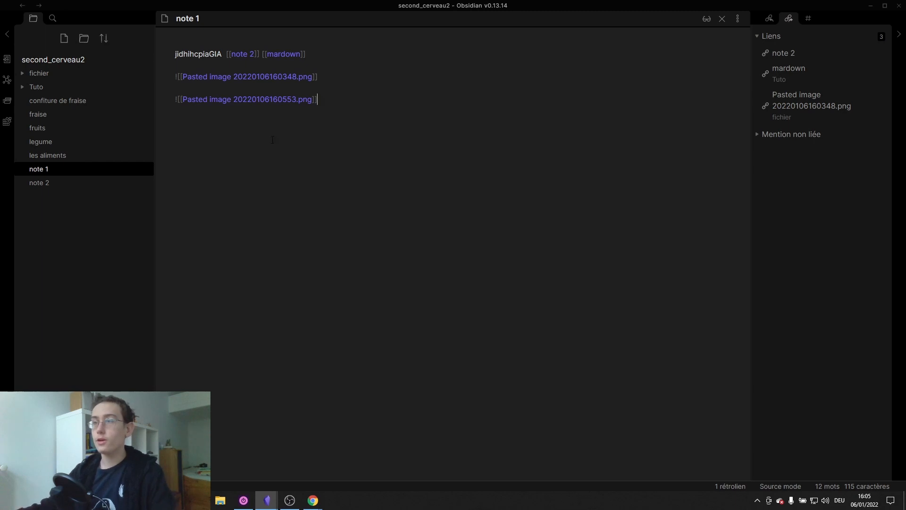
- Open the newly pasted image from its link in note 1 and check the contents of the fichier folder
left_click(270, 101, "ctrl")
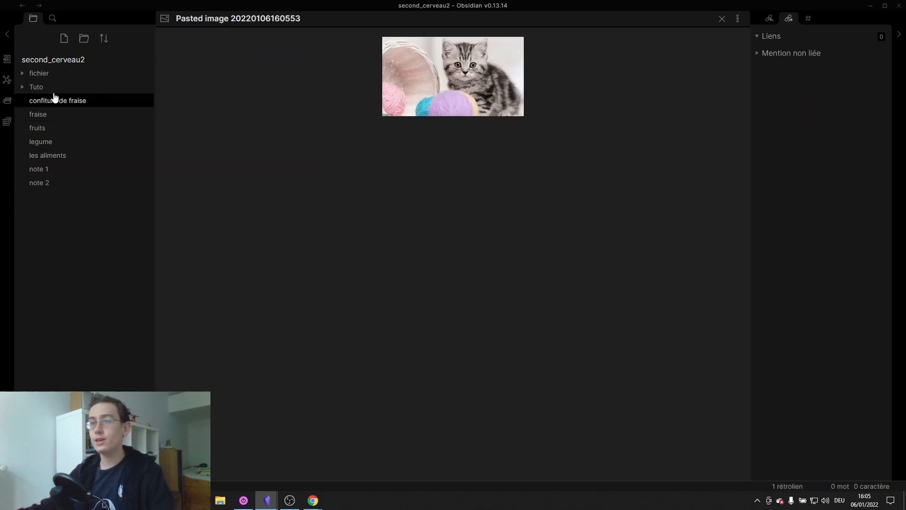
left_click(30, 74)
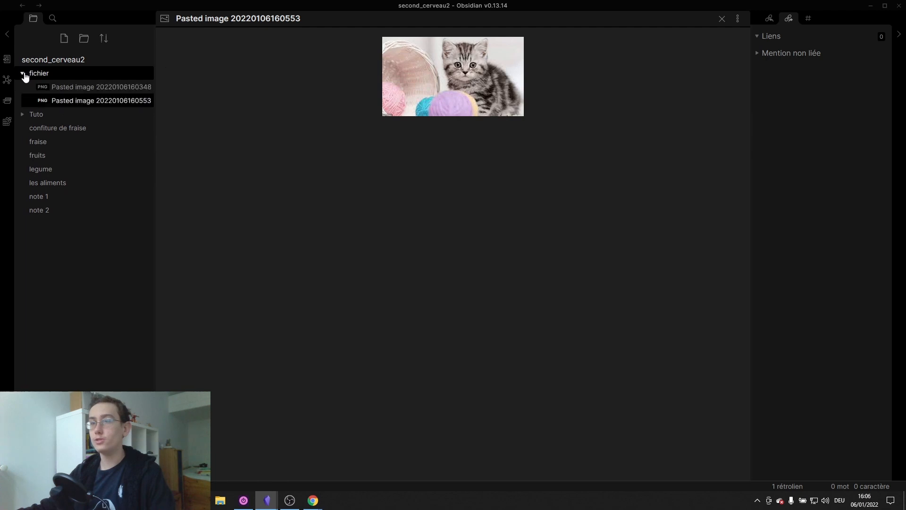
left_click(82, 90)
left_click(85, 100)
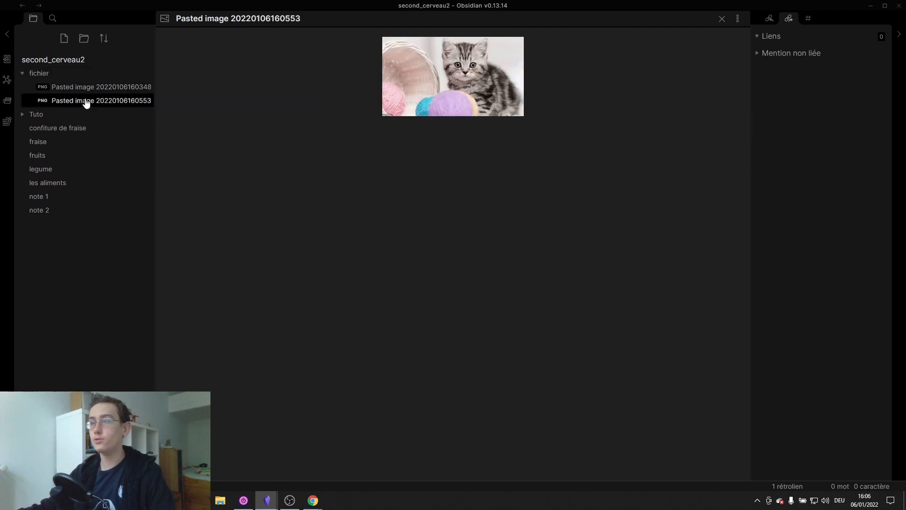
left_click(20, 74)
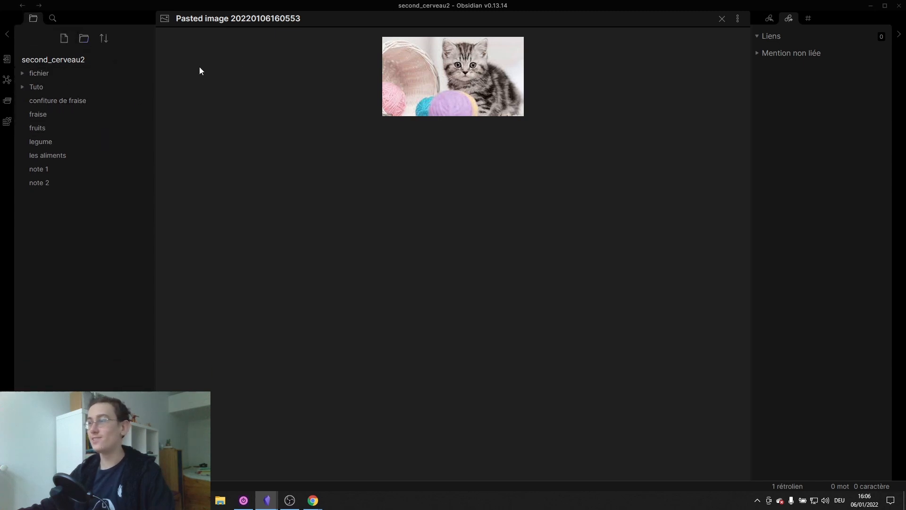
left_click(19, 73)
left_click(61, 90)
left_click(81, 114)
left_click(80, 101)
left_click(72, 118)
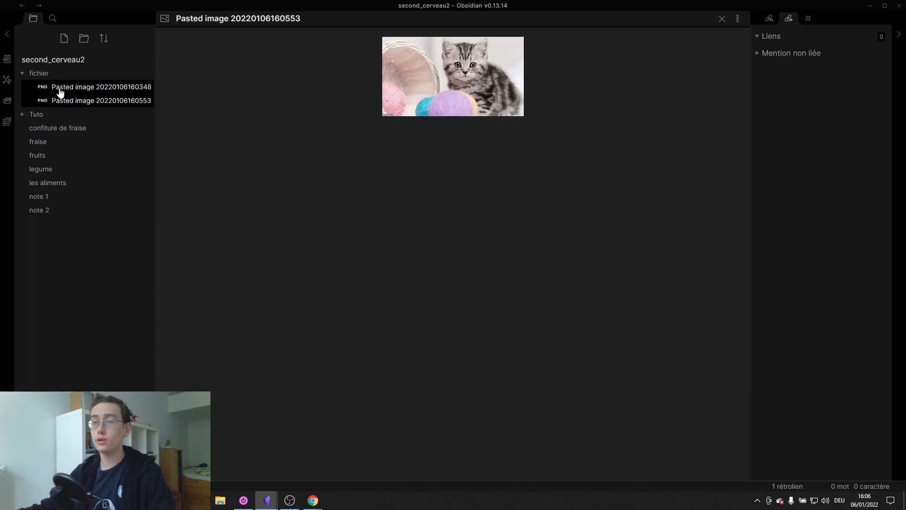
left_click(56, 73)
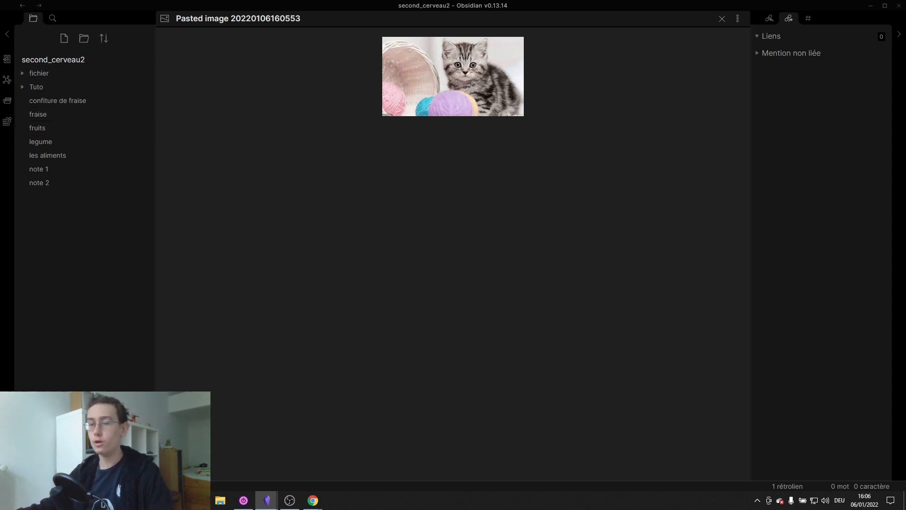
- Review the default attachment location and the attachment folder path in the files and links settings
key("ctrl+comma")
scroll(576, 319, "down", 2)
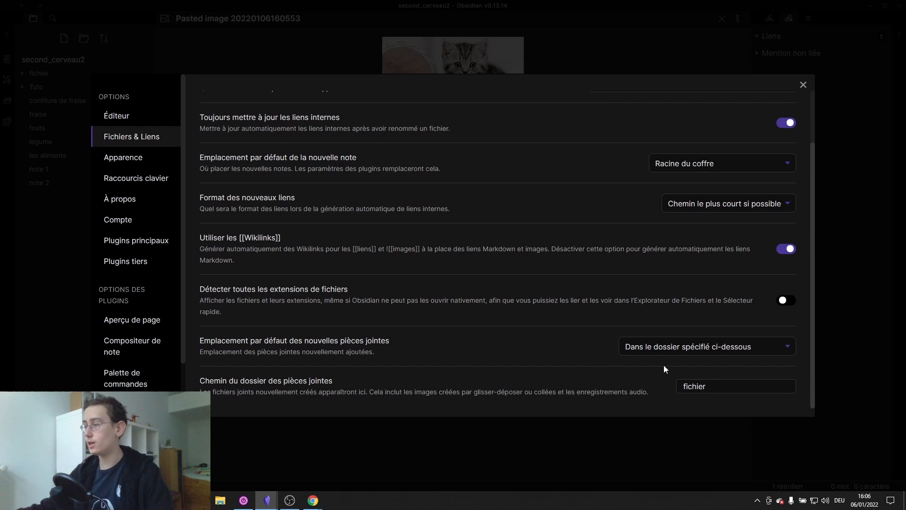
left_click(804, 85)
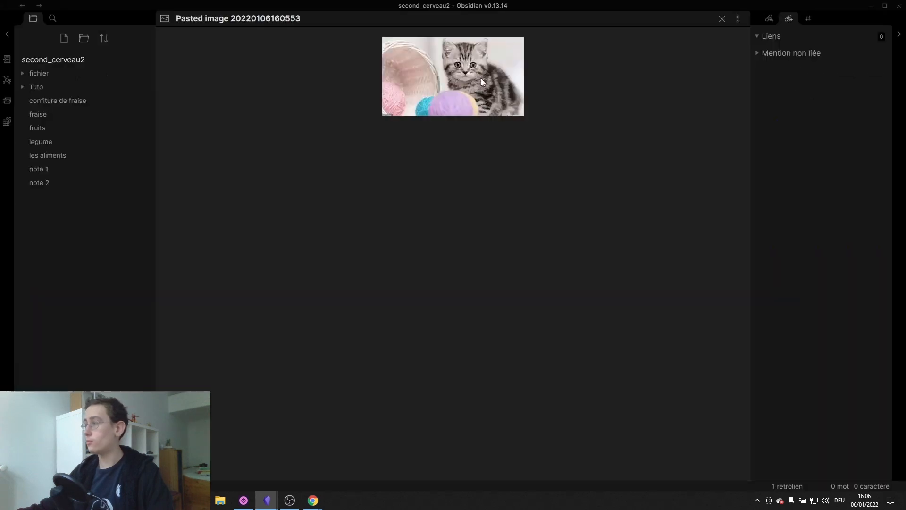
- Go back to note 1, preview both embedded images in reading view and return to source mode
left_click(21, 6)
left_click(22, 6)
left_click(21, 6)
left_click(22, 6)
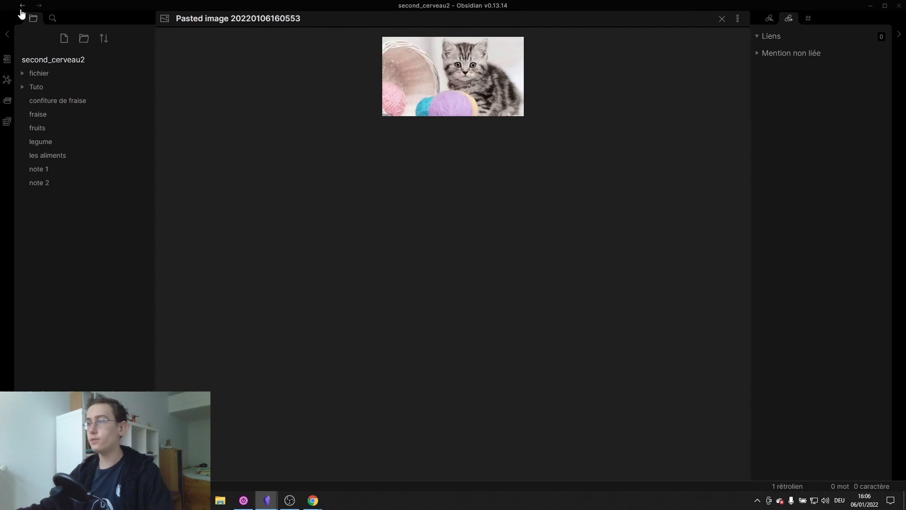
left_click(22, 6)
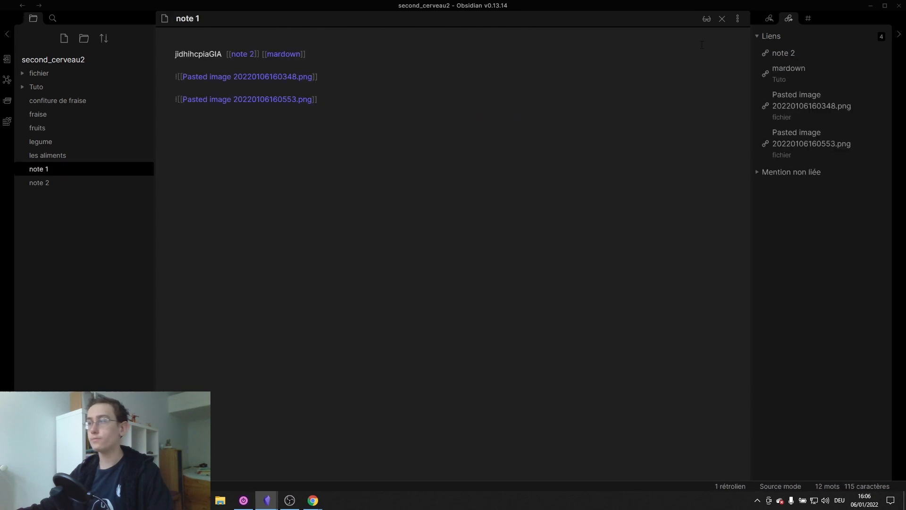
left_click(704, 19)
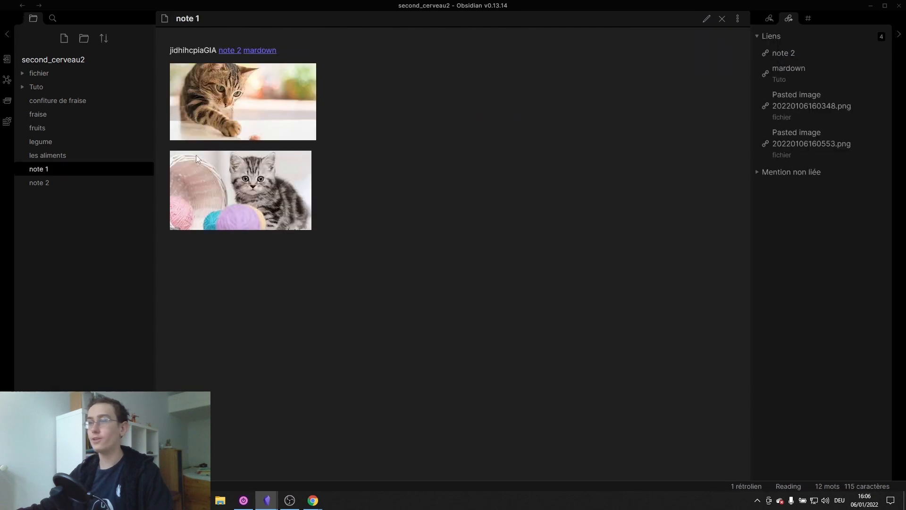
left_click(707, 19)
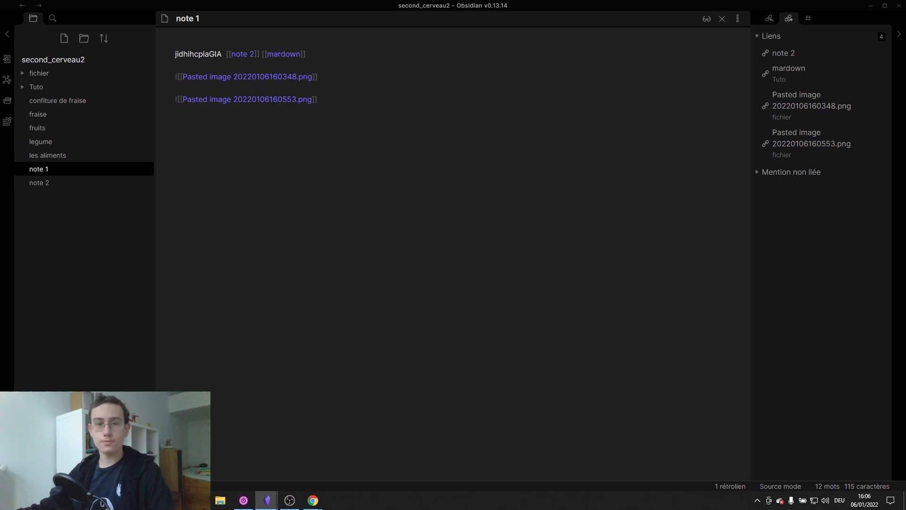
- Review the list of core plugins in the settings, switching Enregistreur audio on and back off
left_click(7, 471)
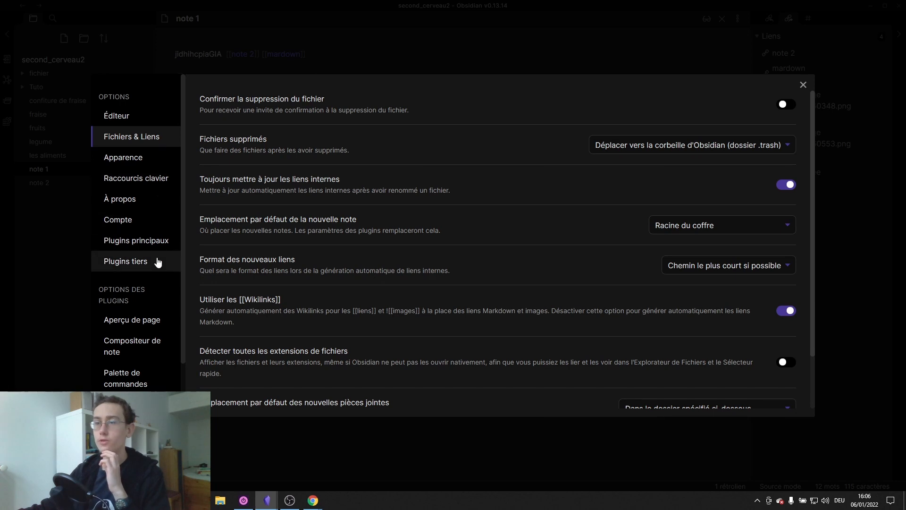
left_click(139, 260)
left_click(159, 242)
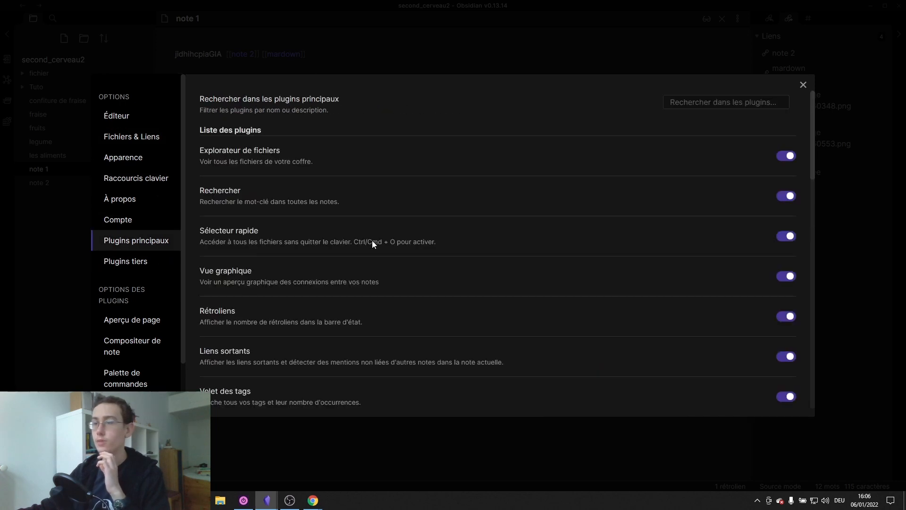
scroll(467, 273, "down", 5)
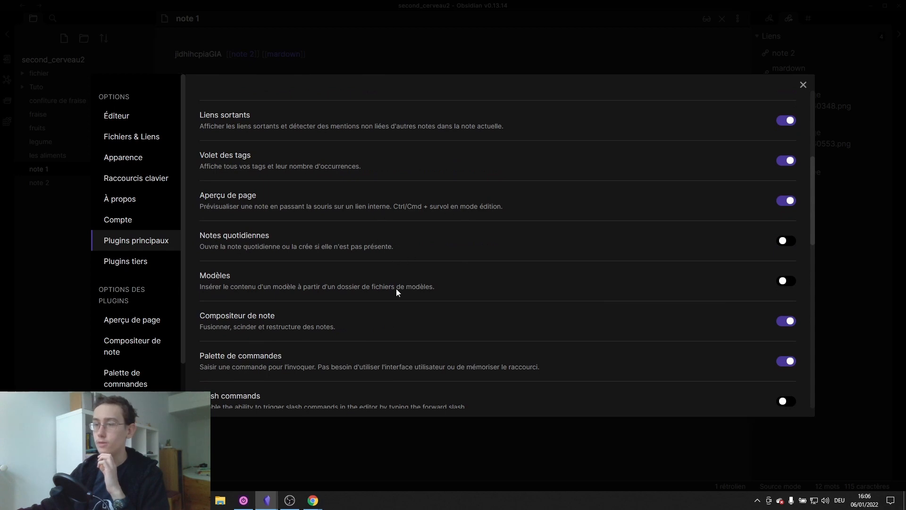
scroll(396, 288, "down", 1)
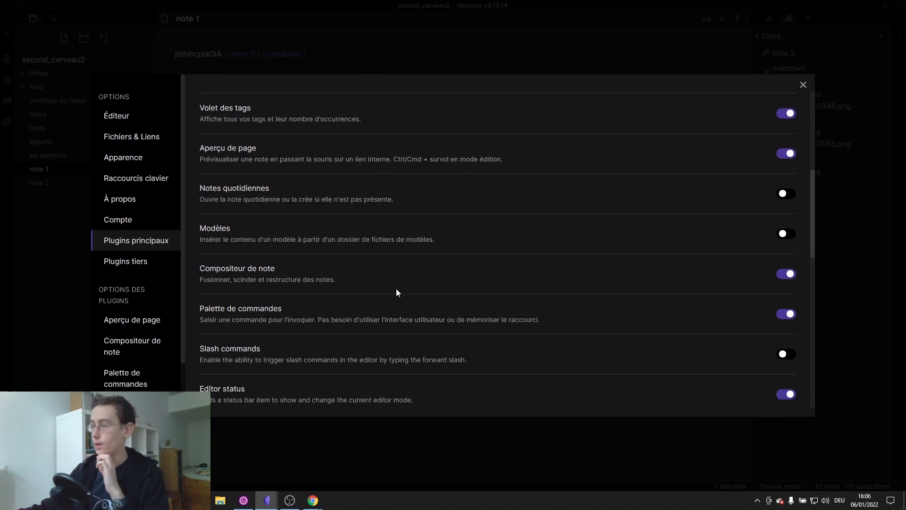
scroll(396, 288, "down", 1)
scroll(396, 292, "down", 1)
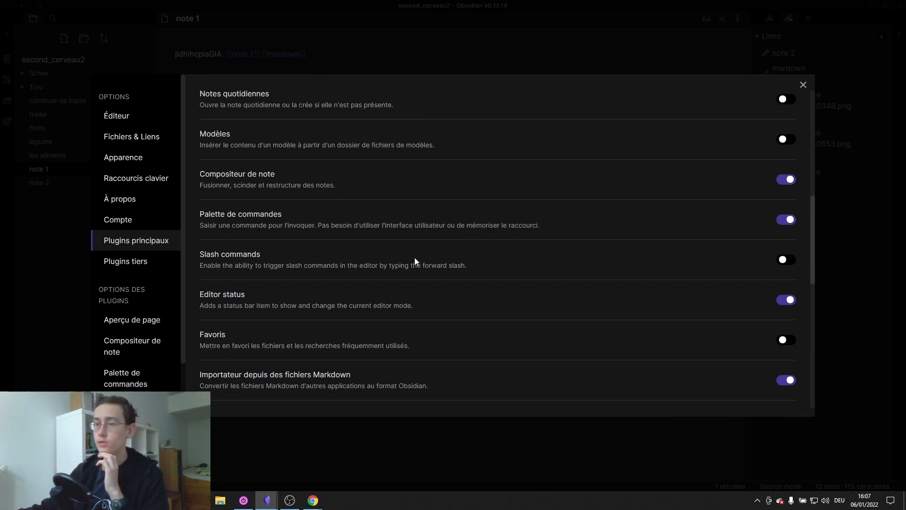
scroll(416, 264, "down", 7)
left_click(784, 291)
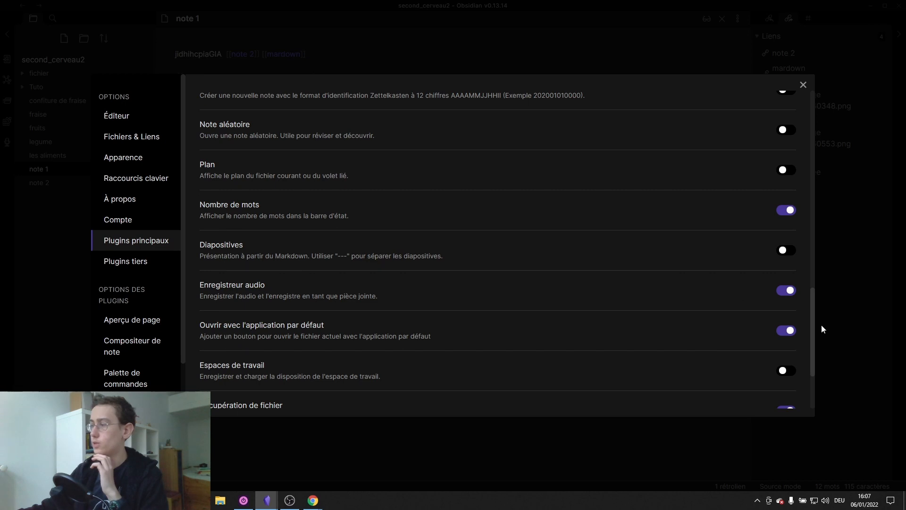
left_click(789, 291)
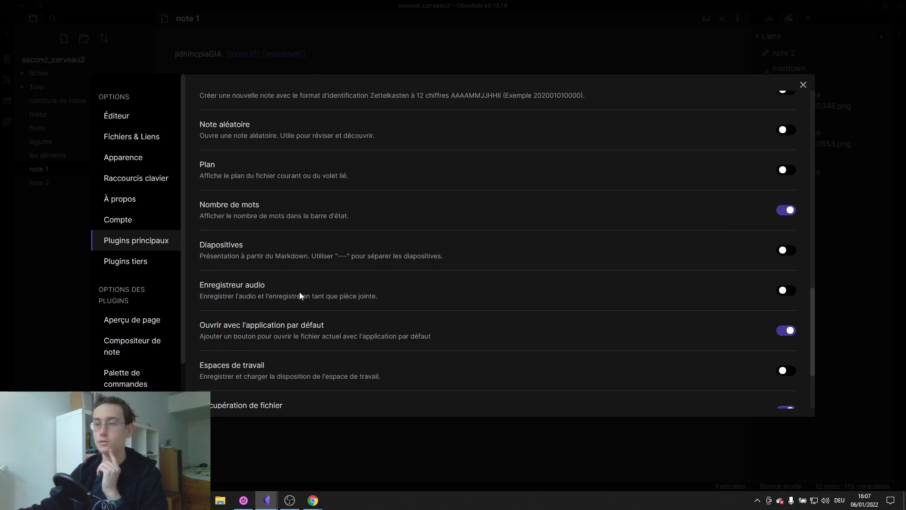
- Enable the Favoris core plugin and close the settings
scroll(305, 185, "up", 4)
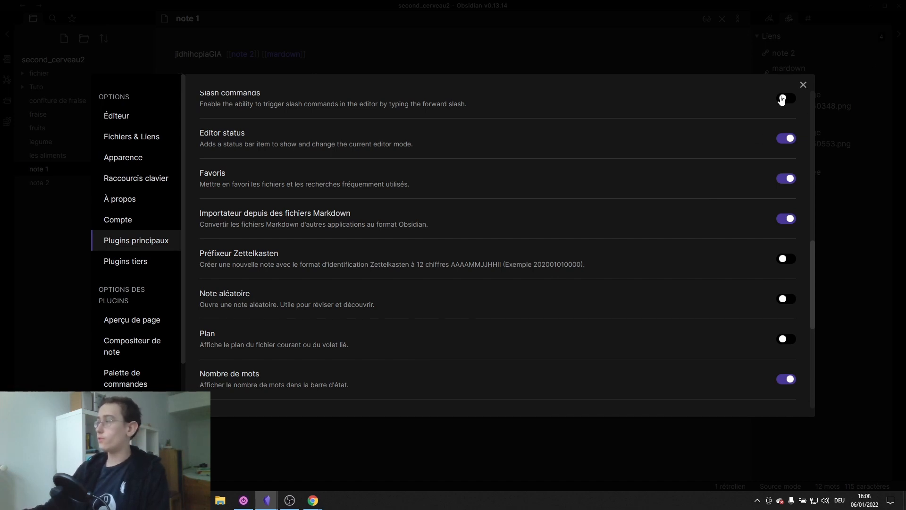
left_click(804, 82)
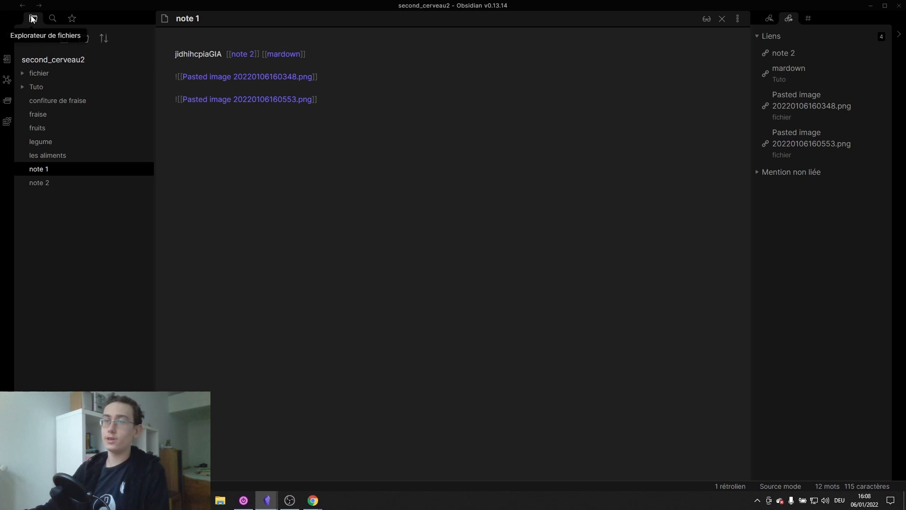
- Clear the tag:#tag query from the vault search and show the favourites list
left_click(52, 18)
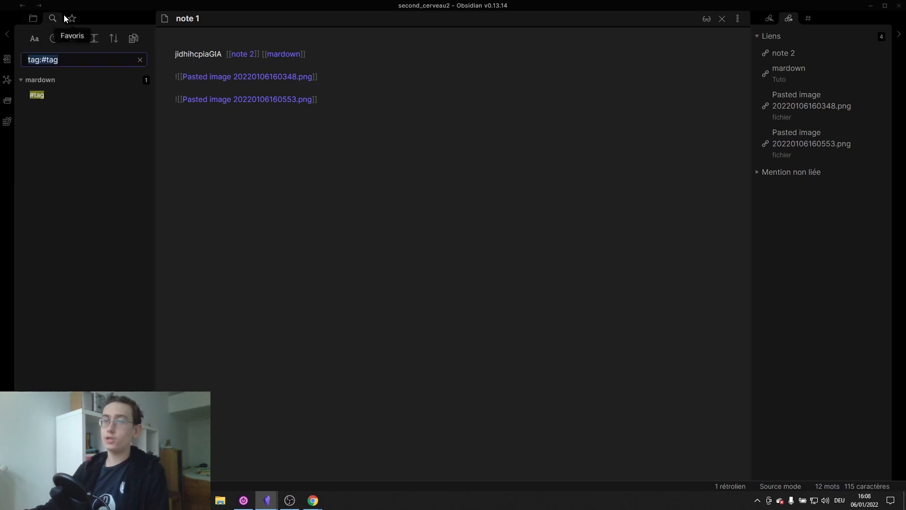
left_click(141, 60)
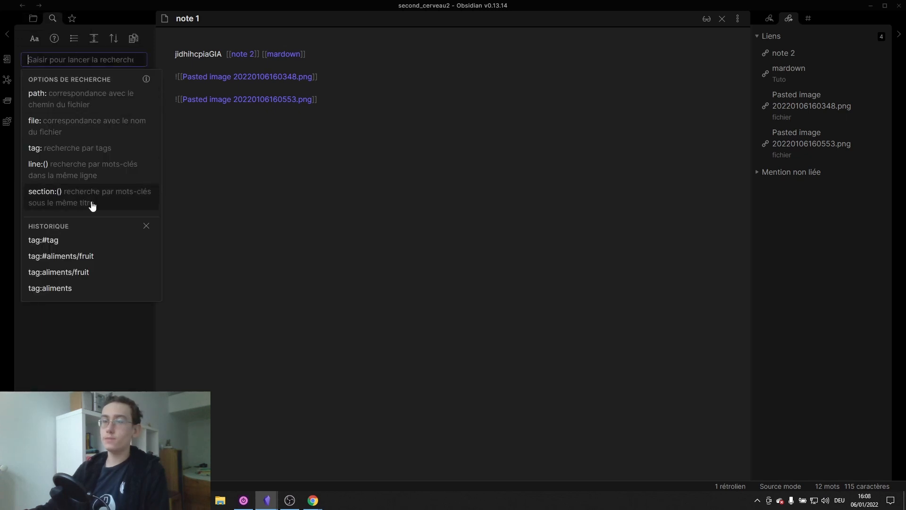
left_click(71, 22)
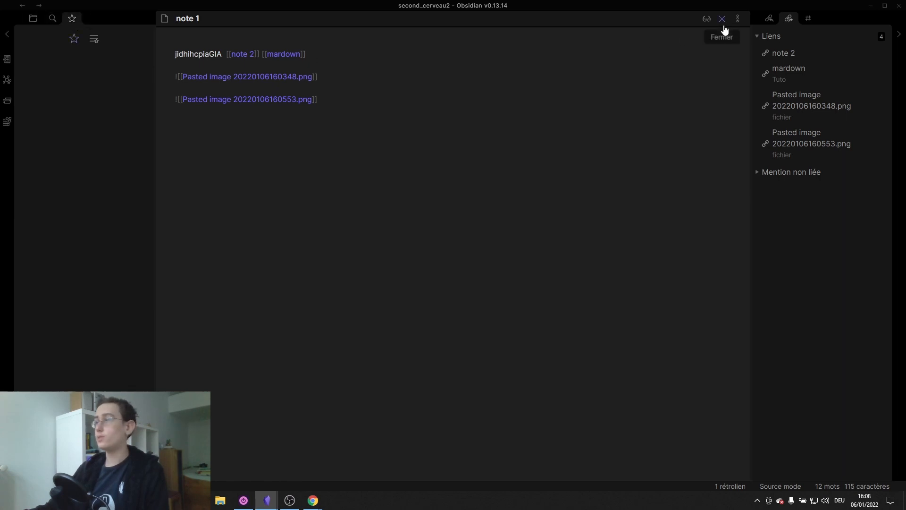
- Add note 1 to the favourites
left_click(738, 20)
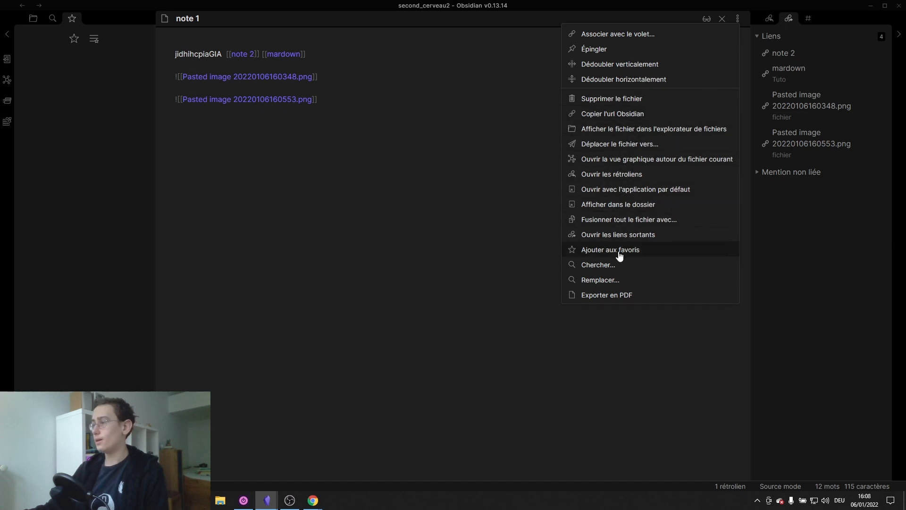
left_click(619, 268)
left_click(738, 18)
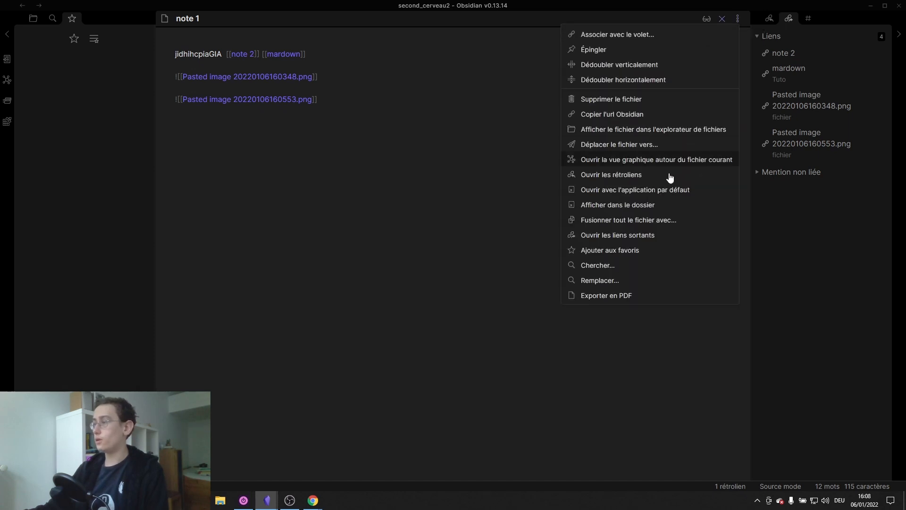
left_click(640, 251)
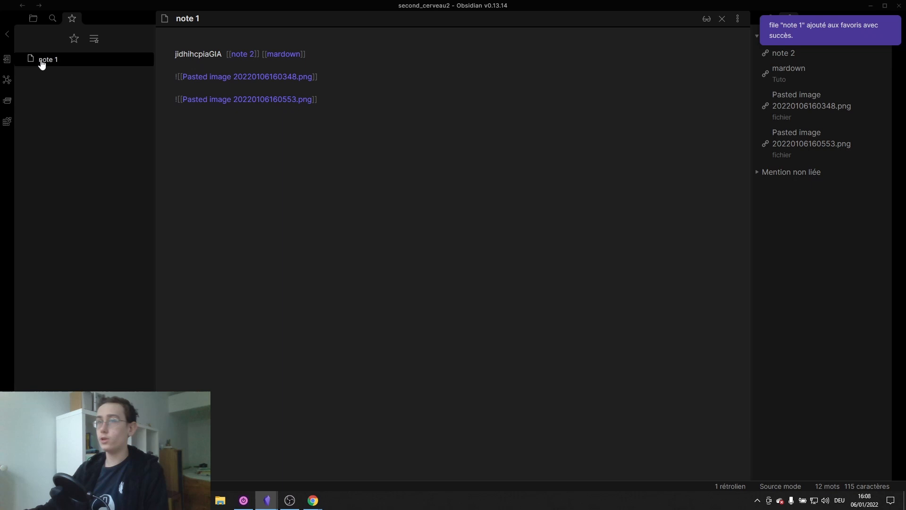
- Compare the file explorer with the favourites list and return to the file explorer
left_click(41, 23)
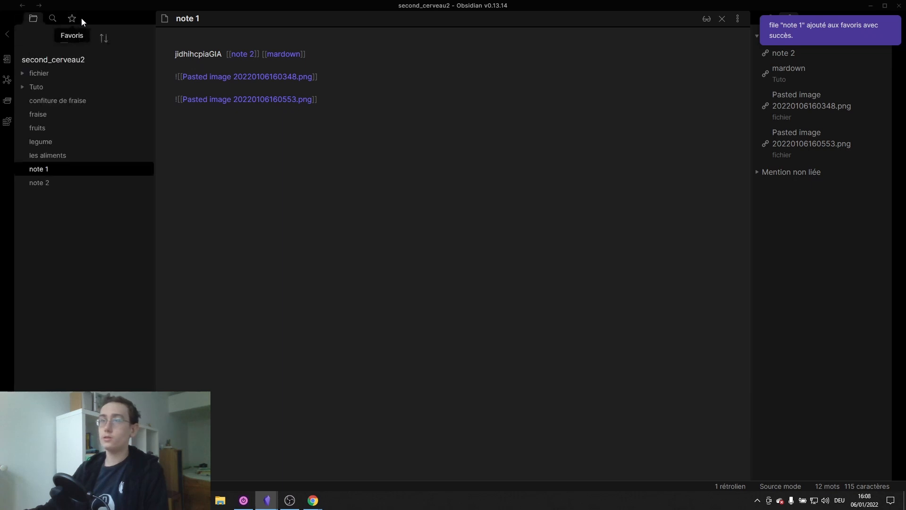
left_click(71, 18)
left_click(274, 125)
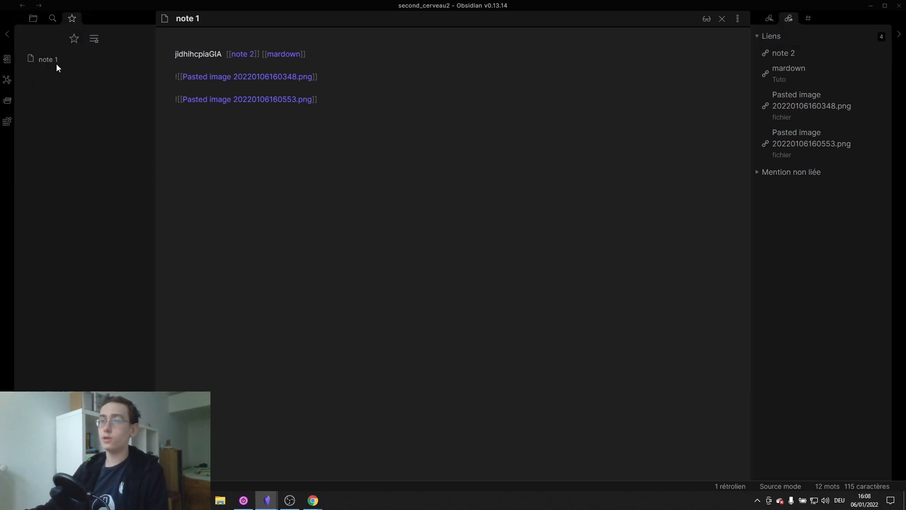
left_click(33, 19)
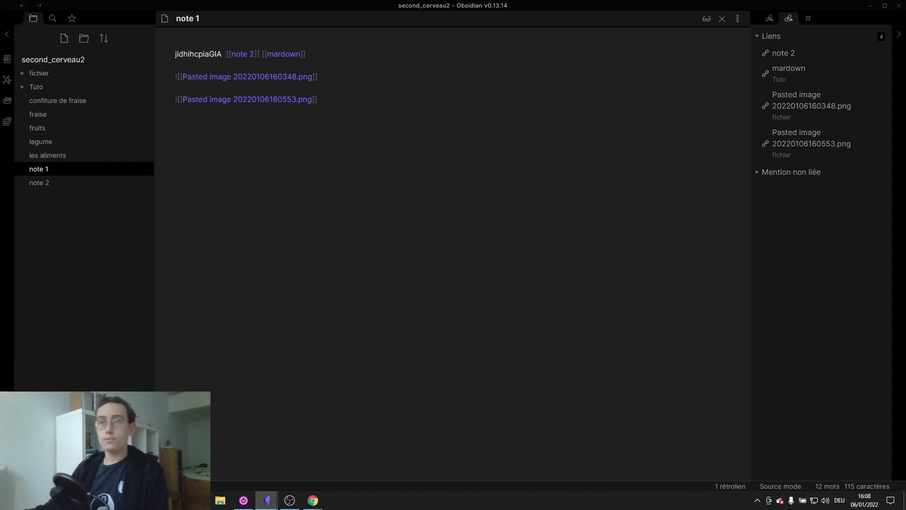